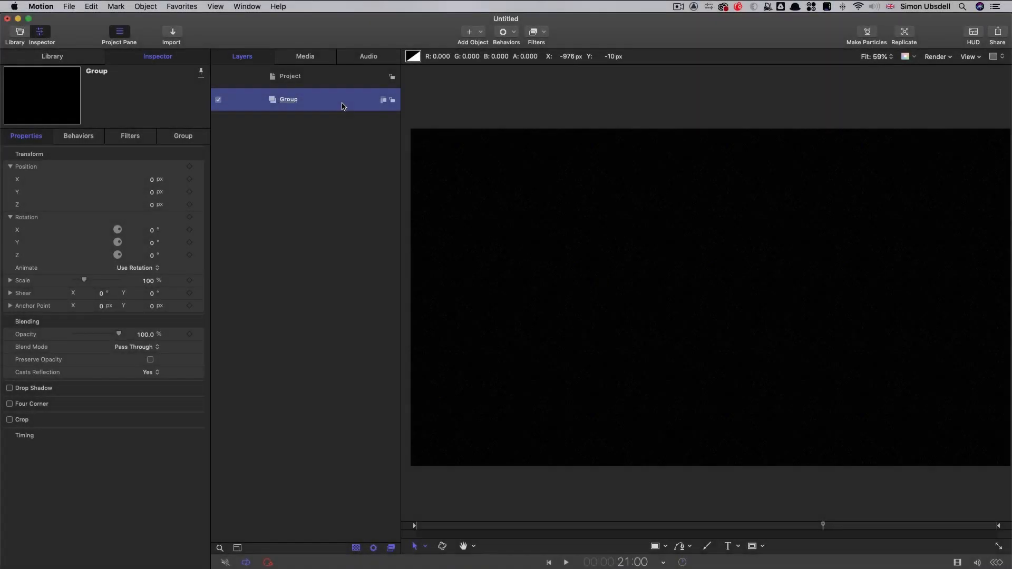
- Import the Door Panel.png image into the group
{"action": "double_click", "coordinate": [343, 103]}
{"action": "left_click", "coordinate": [239, 108]}
{"action": "left_click", "coordinate": [173, 33]}
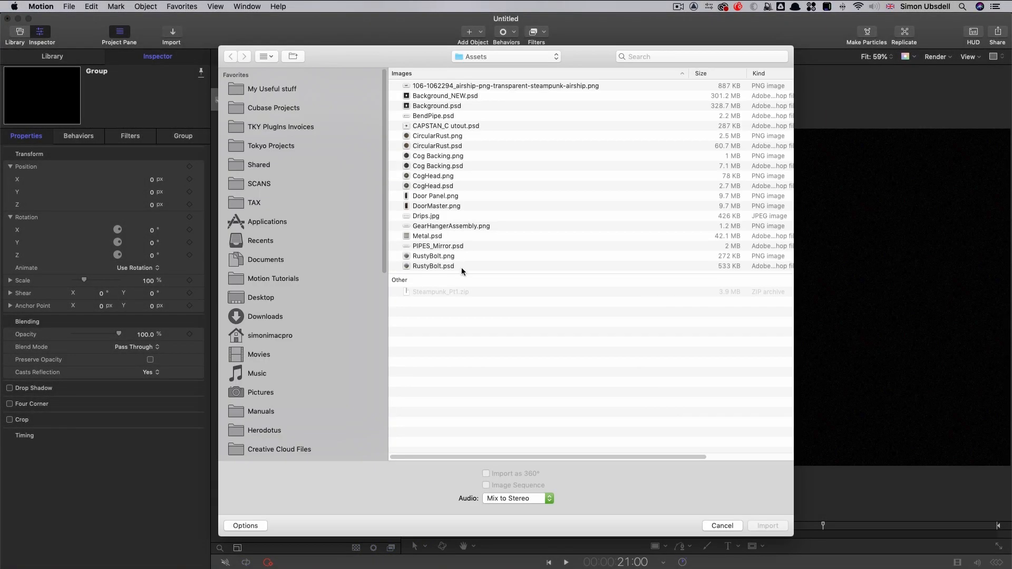
{"action": "left_click", "coordinate": [427, 197]}
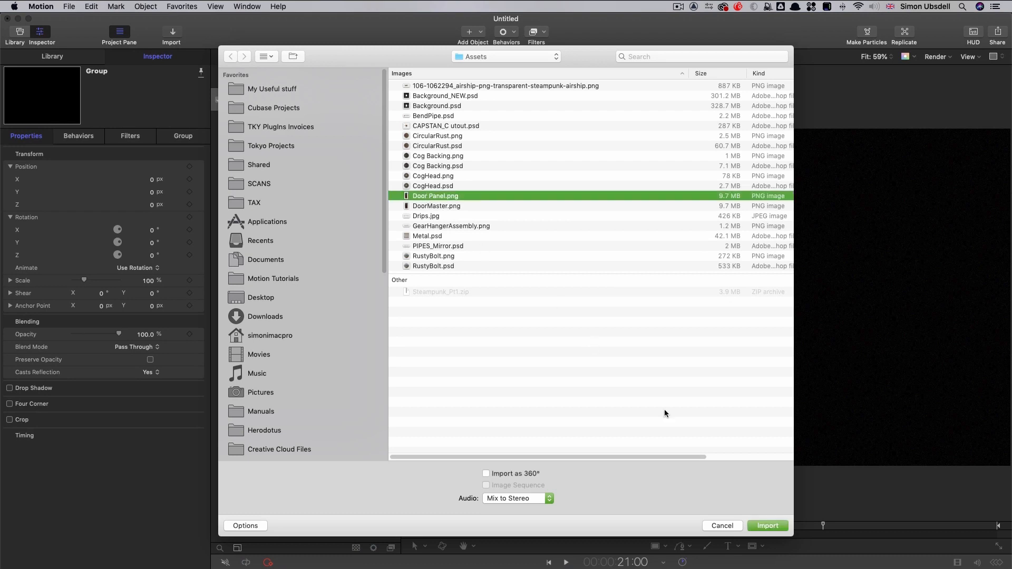
{"action": "left_click", "coordinate": [769, 526]}
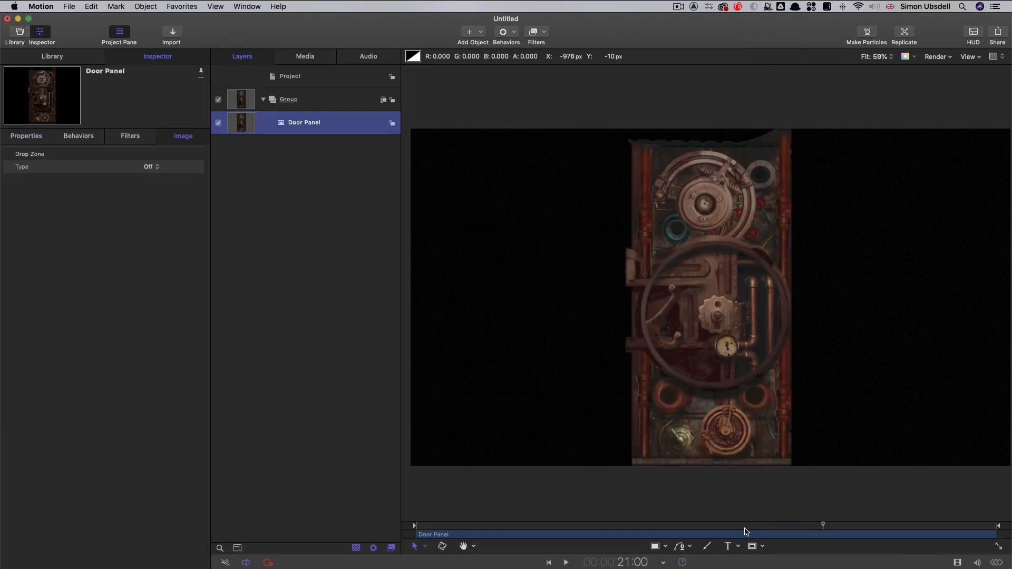
- Add a Color Solid generator as a new background layer below the door group
{"action": "left_click_drag", "start_coordinate": [737, 529], "coordinate": [623, 526]}
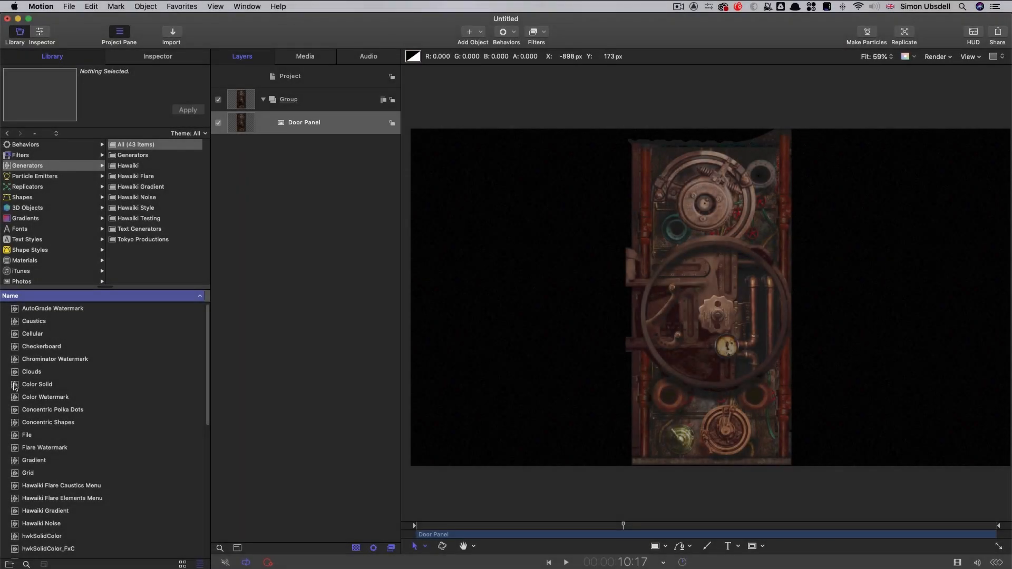
{"action": "left_click_drag", "start_coordinate": [14, 387], "coordinate": [244, 139]}
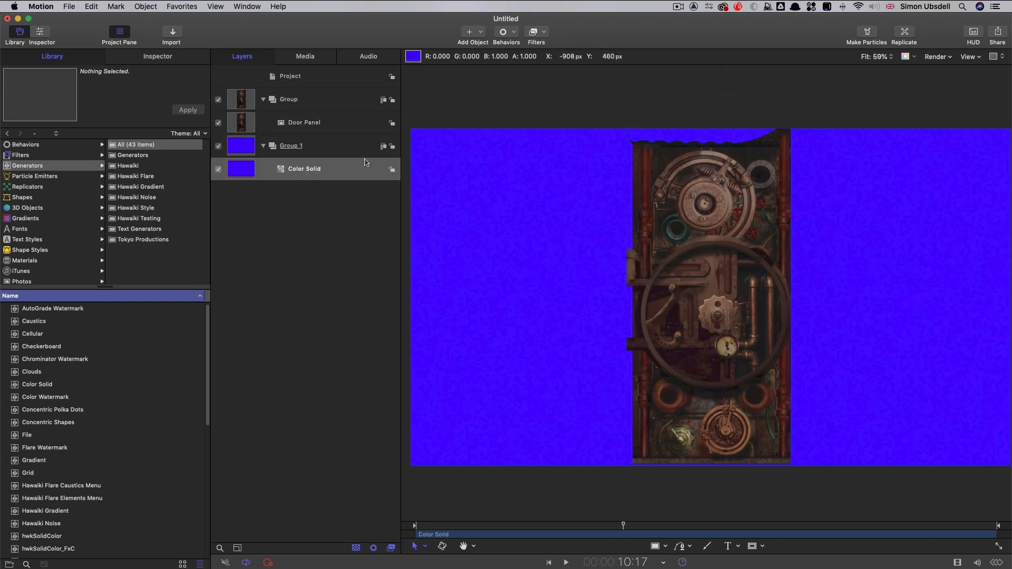
- Set the Door Panel image's scale to 50%
{"action": "left_click", "coordinate": [247, 122]}
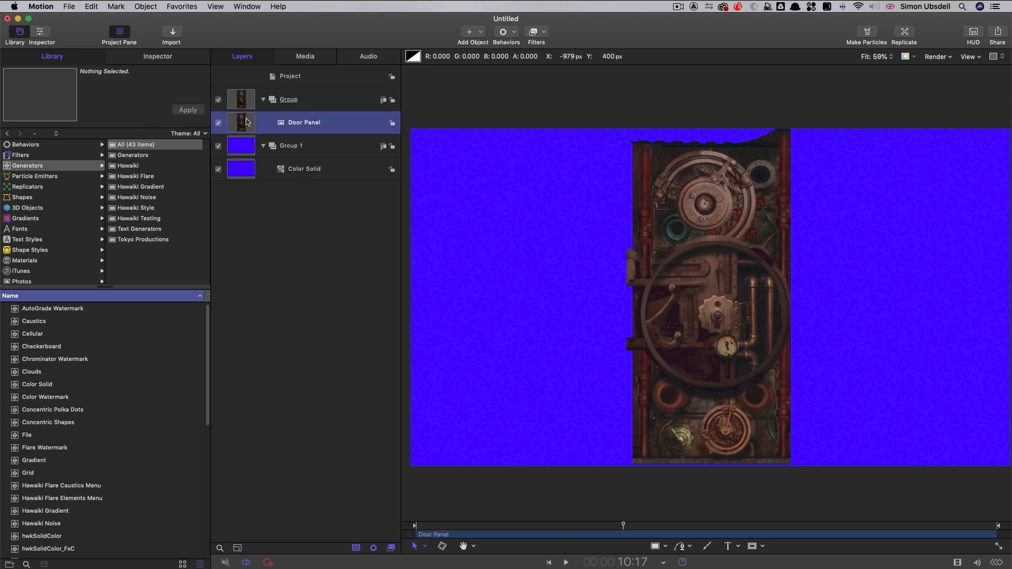
{"action": "key", "text": "cmd+3"}
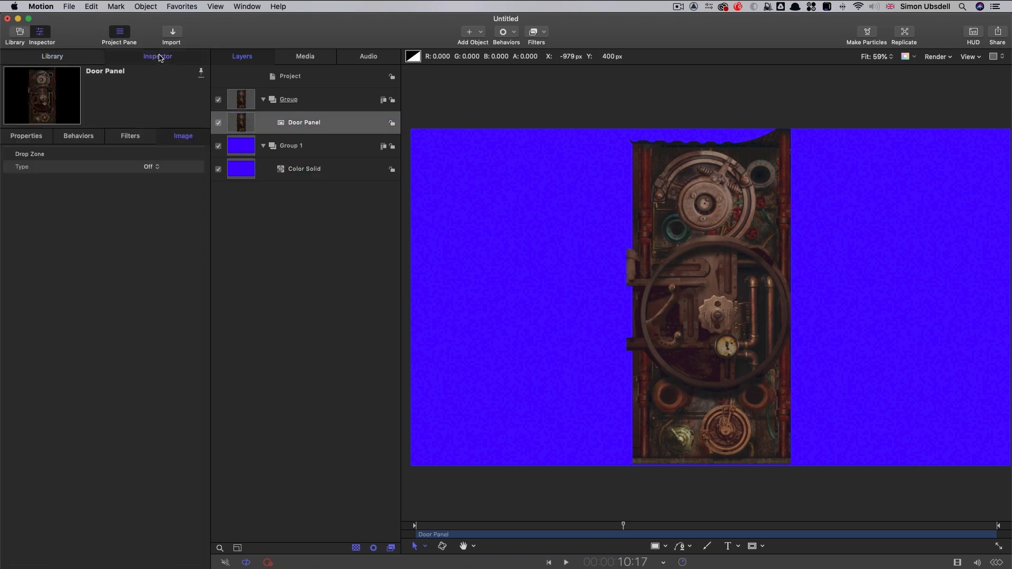
{"action": "left_click", "coordinate": [25, 138]}
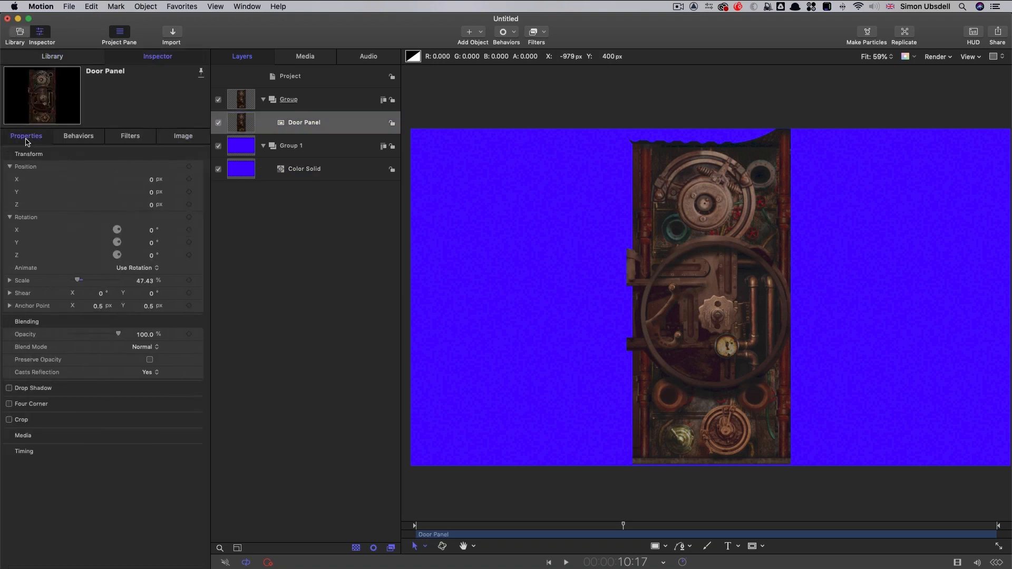
{"action": "left_click", "coordinate": [146, 280]}
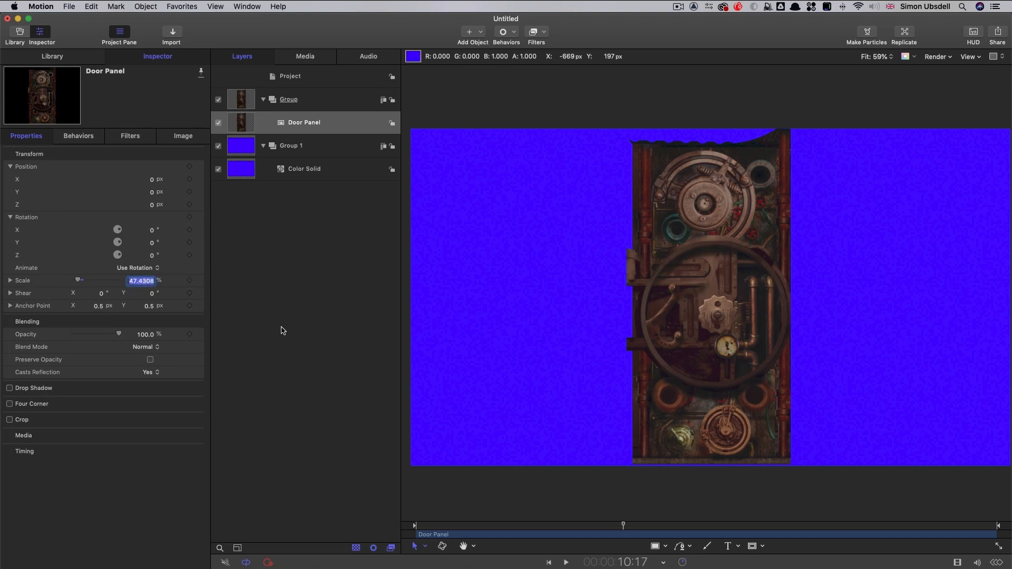
{"action": "type", "text": "50"}
{"action": "key", "text": "Return"}
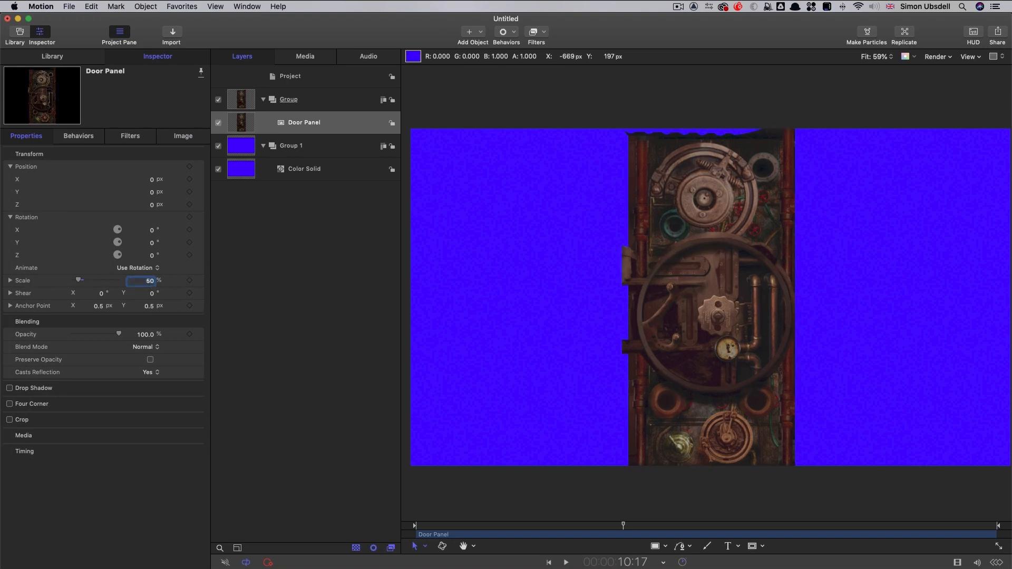
- Rename the door's group to Left Door
{"action": "left_click", "coordinate": [245, 100]}
{"action": "left_click", "coordinate": [241, 127]}
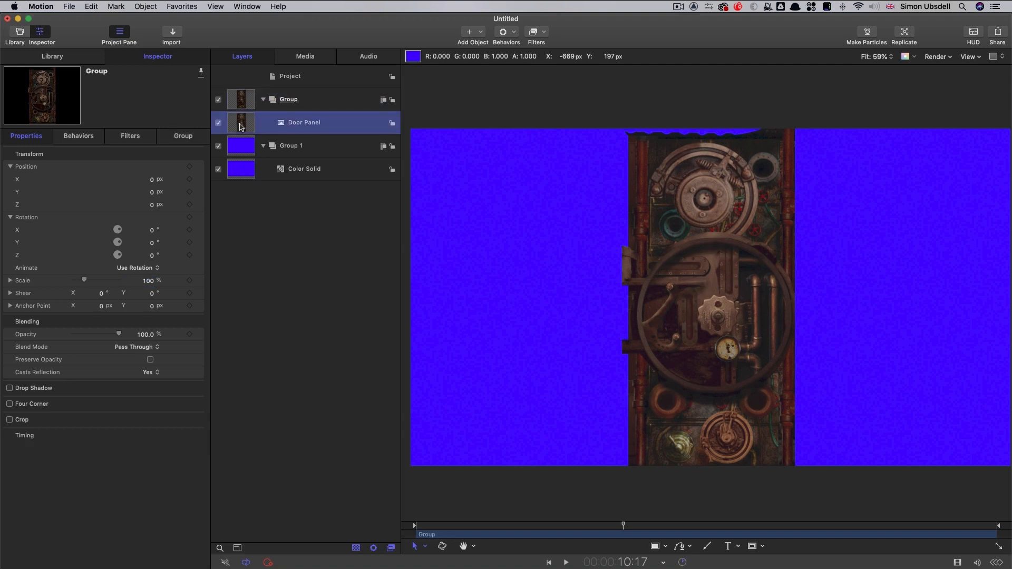
{"action": "left_click", "coordinate": [245, 100]}
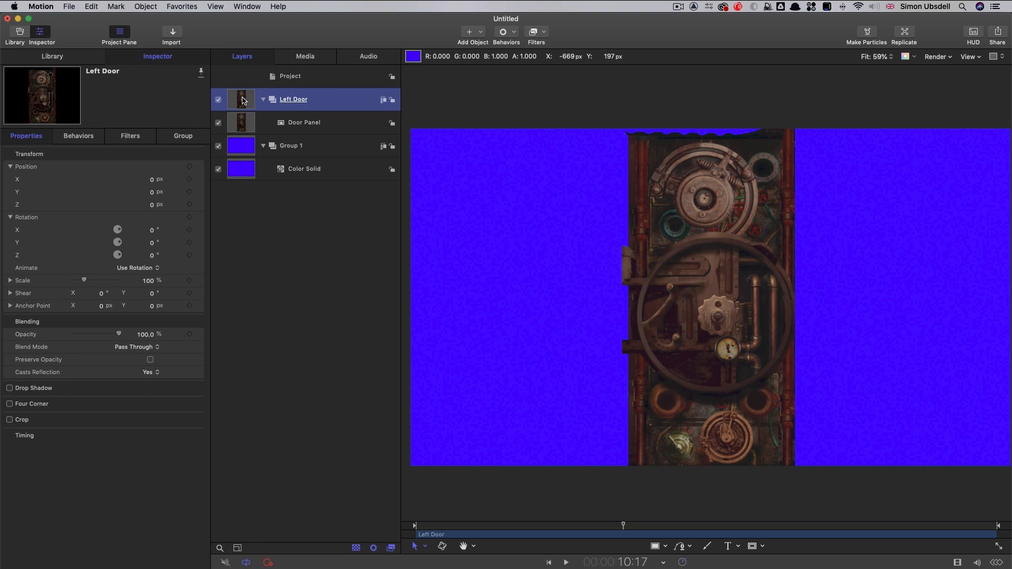
- Make a clone layer of the Left Door group and rename its new group Right Door
{"action": "right_click", "coordinate": [244, 100]}
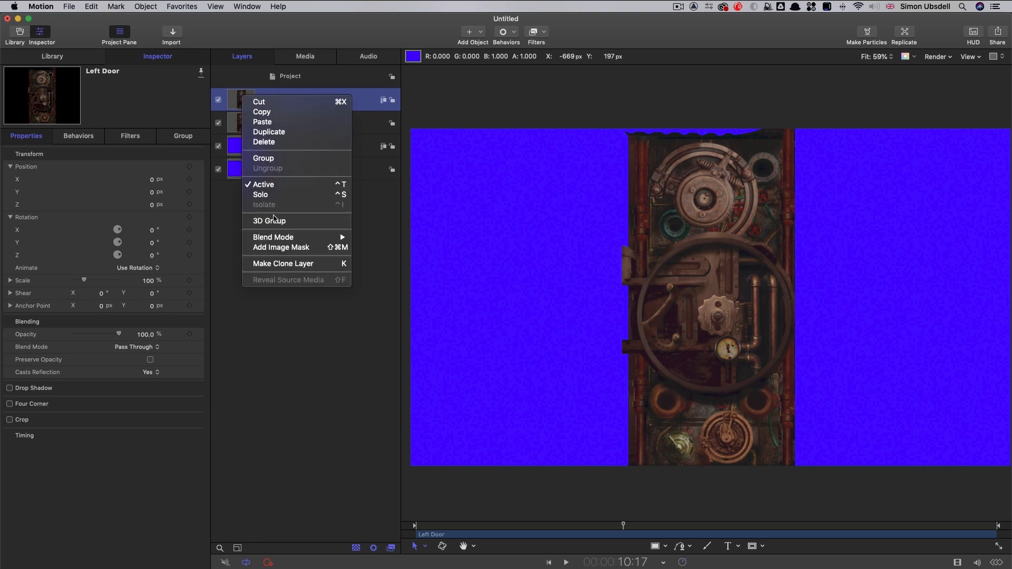
{"action": "left_click", "coordinate": [292, 263]}
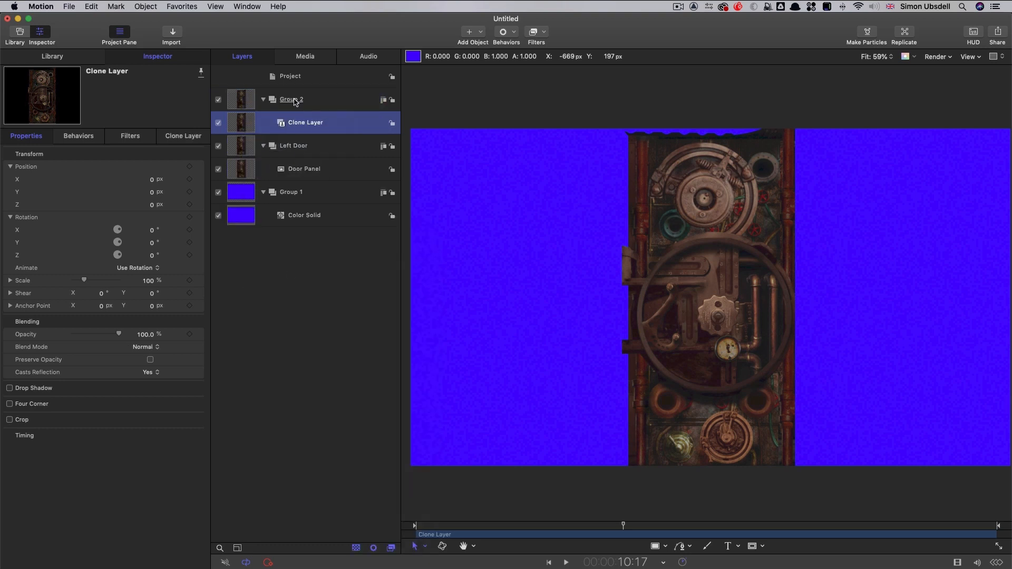
{"action": "double_click", "coordinate": [293, 100]}
{"action": "type", "text": "Right Door"}
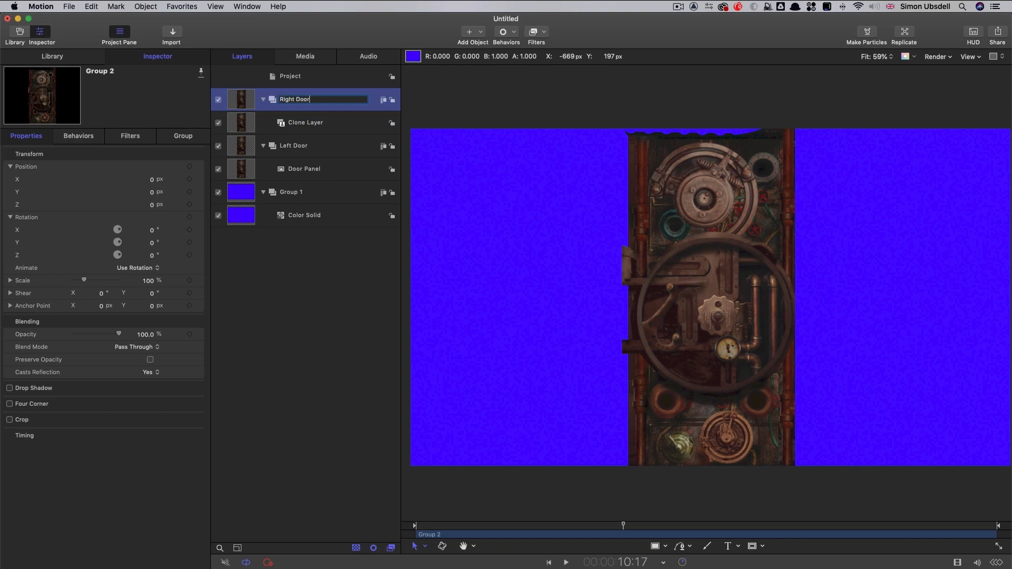
{"action": "key", "text": "Return"}
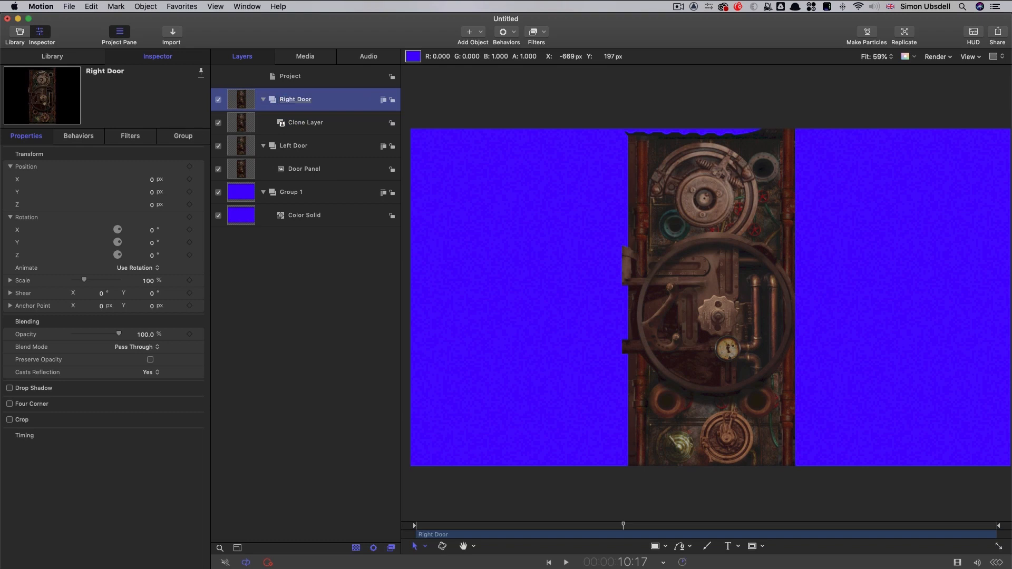
- Add a Link behavior to Right Door's Position X, sourcing Left Door with a scale of -1
{"action": "left_click", "coordinate": [284, 146]}
{"action": "left_click", "coordinate": [238, 99]}
{"action": "right_click", "coordinate": [200, 181]}
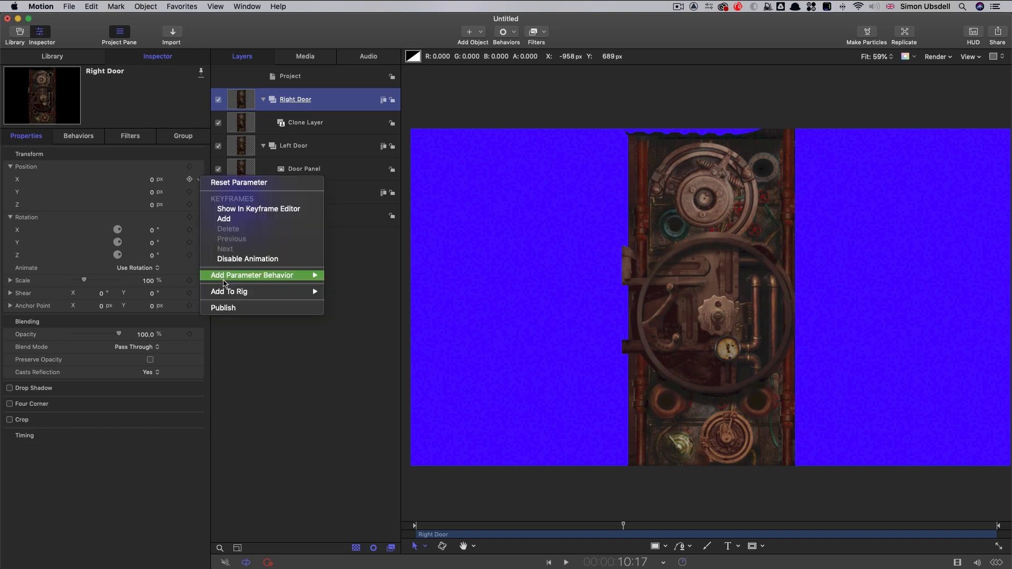
{"action": "mouse_move", "coordinate": [295, 275]}
{"action": "left_click", "coordinate": [347, 317]}
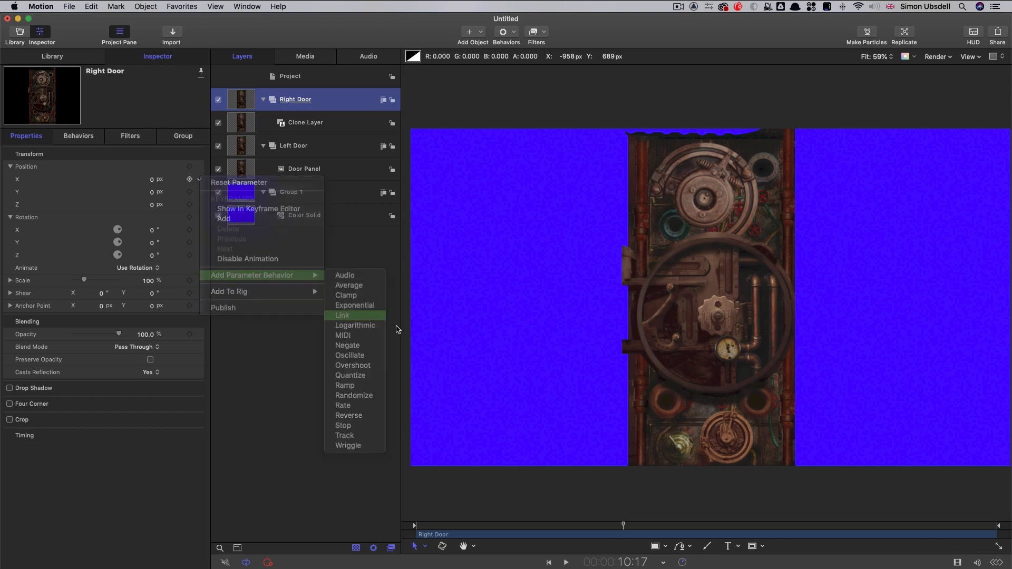
{"action": "left_click_drag", "start_coordinate": [240, 160], "coordinate": [141, 174]}
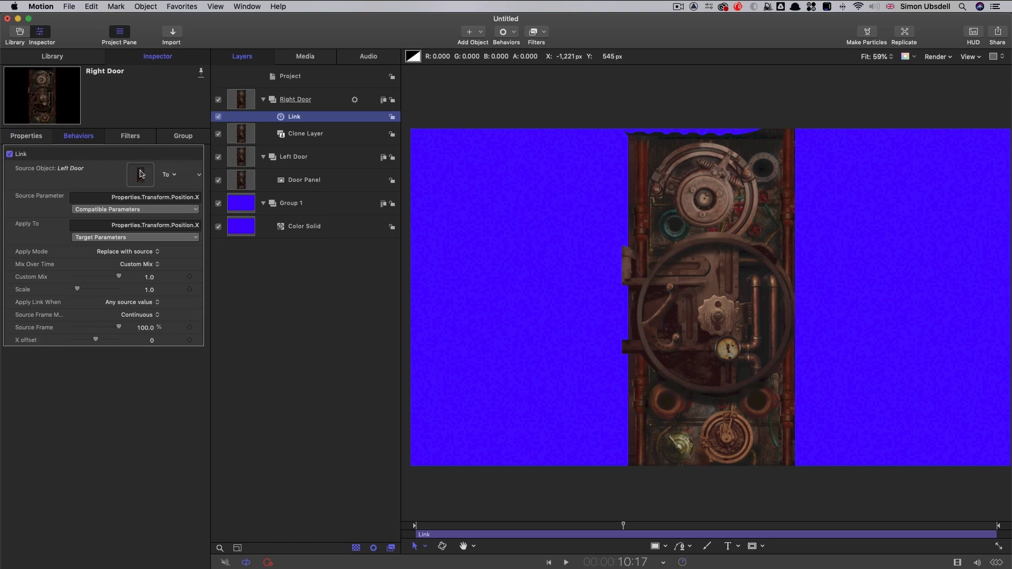
{"action": "left_click", "coordinate": [150, 289]}
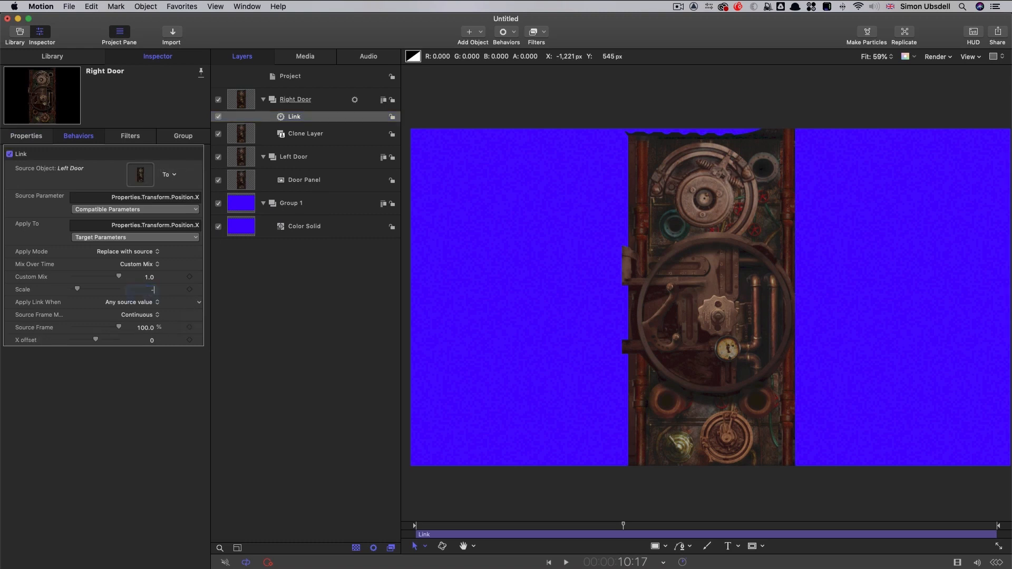
{"action": "type", "text": "-1"}
{"action": "key", "text": "Return"}
- Set the Left Door group's X position to -285 px
{"action": "left_click", "coordinate": [243, 155]}
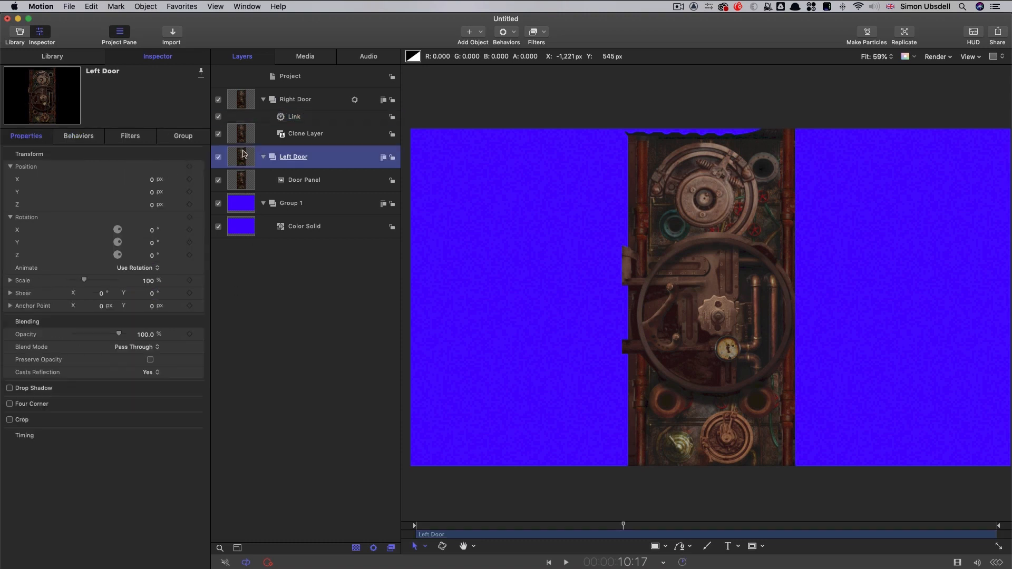
{"action": "left_click", "coordinate": [151, 181]}
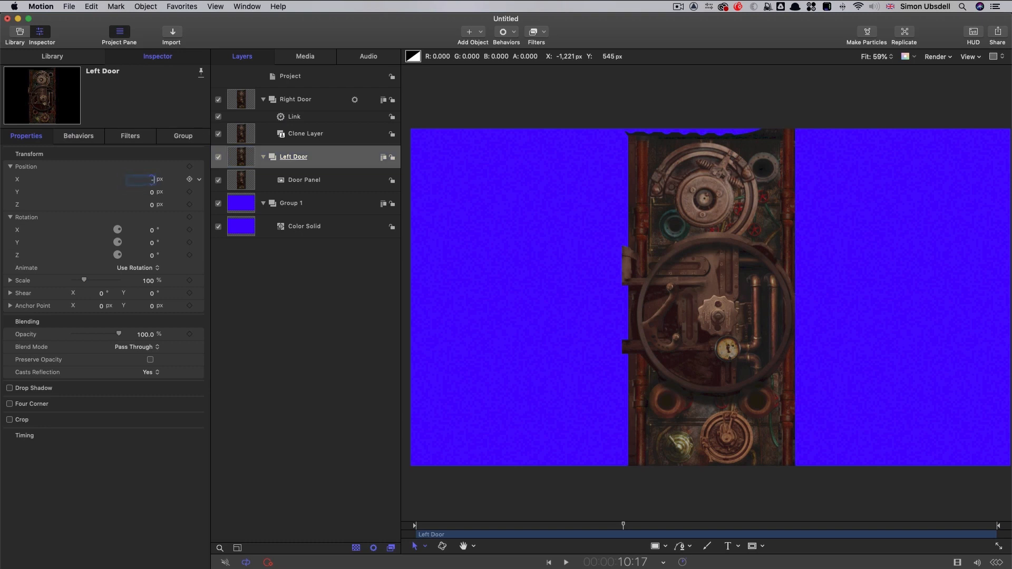
{"action": "key", "text": "Return"}
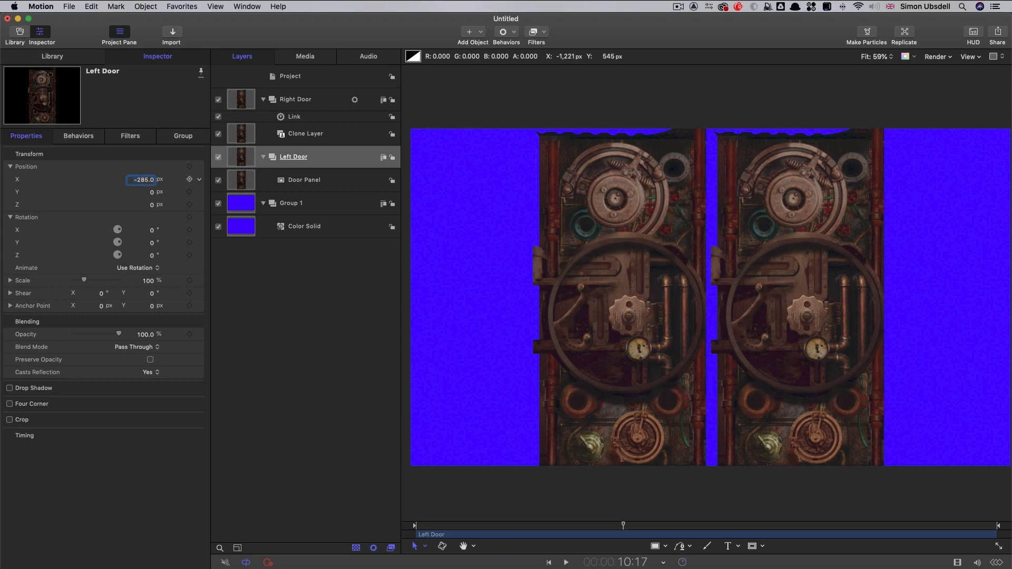
- Rotate the clone layer 180° on the Y axis to mirror the right door
{"action": "left_click", "coordinate": [297, 325]}
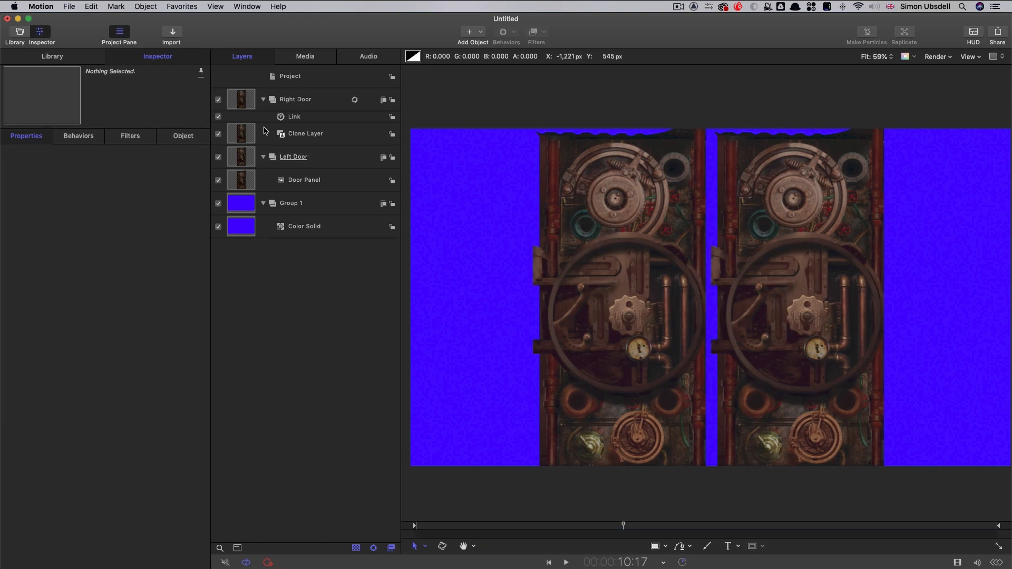
{"action": "left_click", "coordinate": [265, 131]}
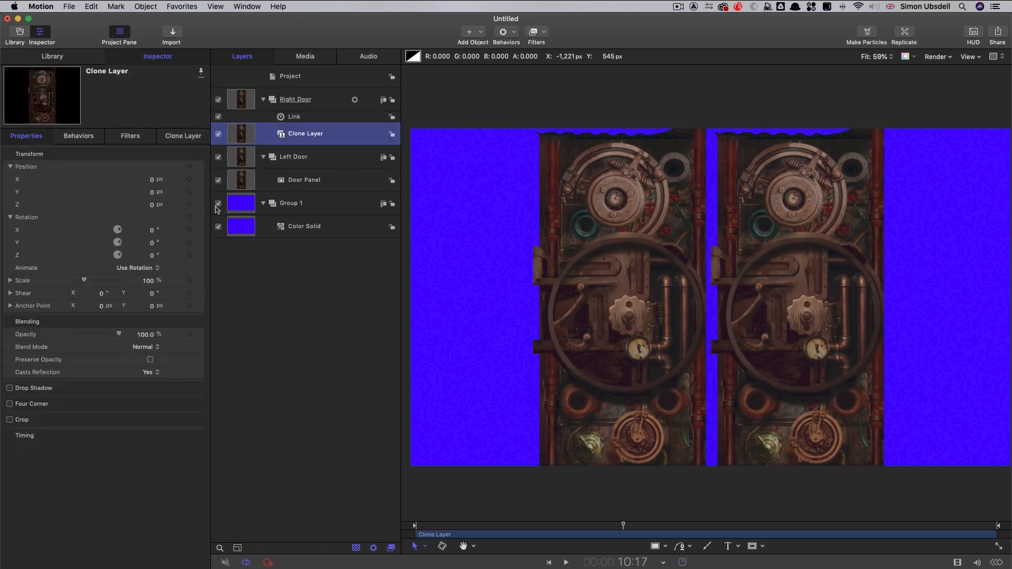
{"action": "left_click", "coordinate": [153, 243]}
{"action": "type", "text": "18"}
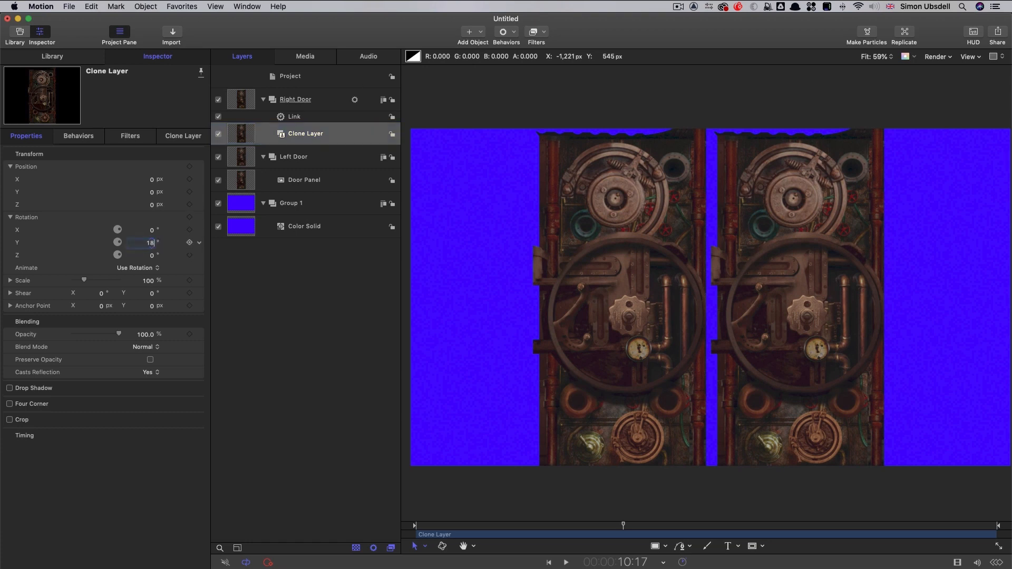
{"action": "type", "text": "0"}
{"action": "key", "text": "Return"}
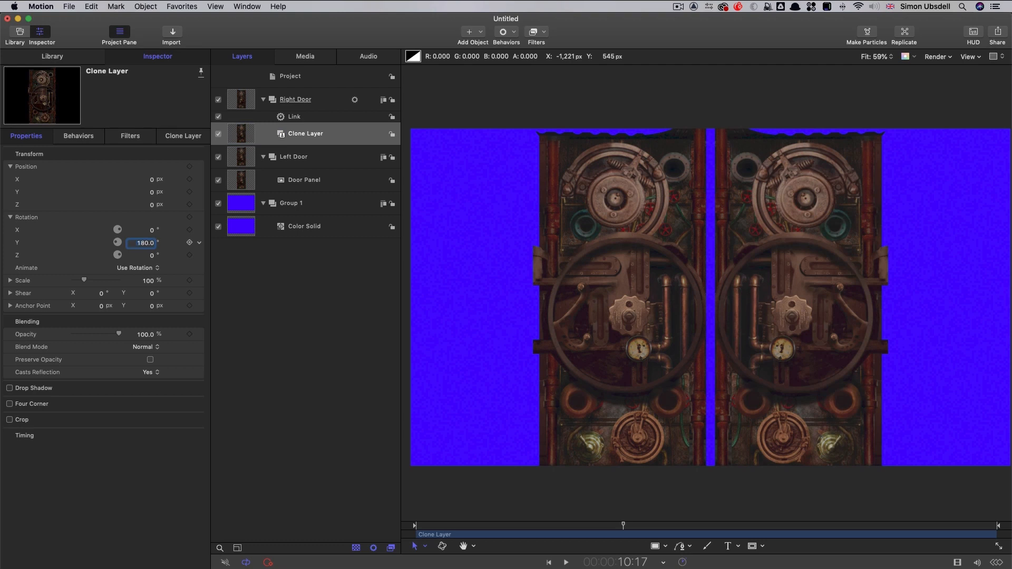
- Apply the Stylize Extrude filter to the Door Panel image
{"action": "left_click", "coordinate": [242, 180]}
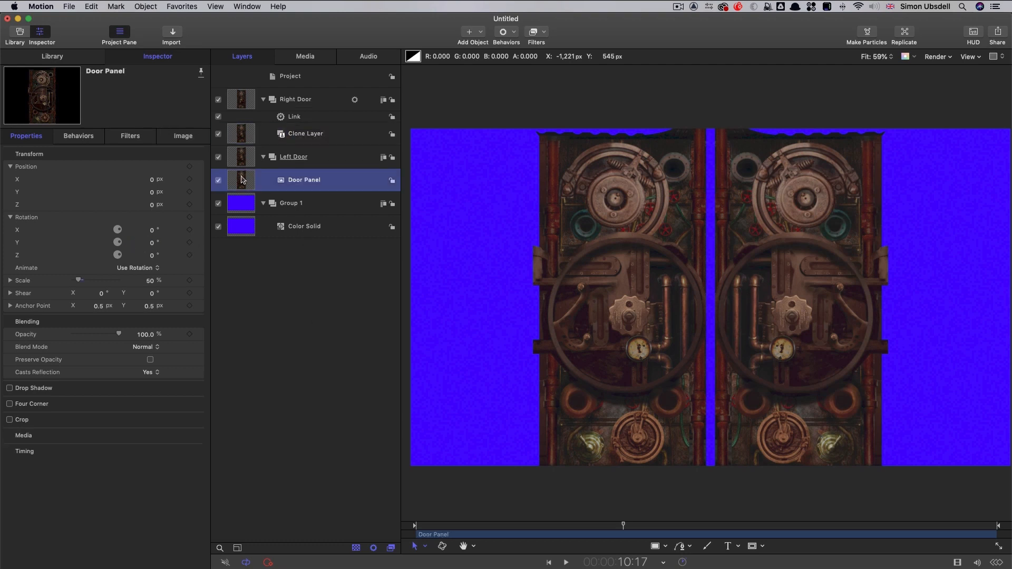
{"action": "left_click", "coordinate": [536, 33]}
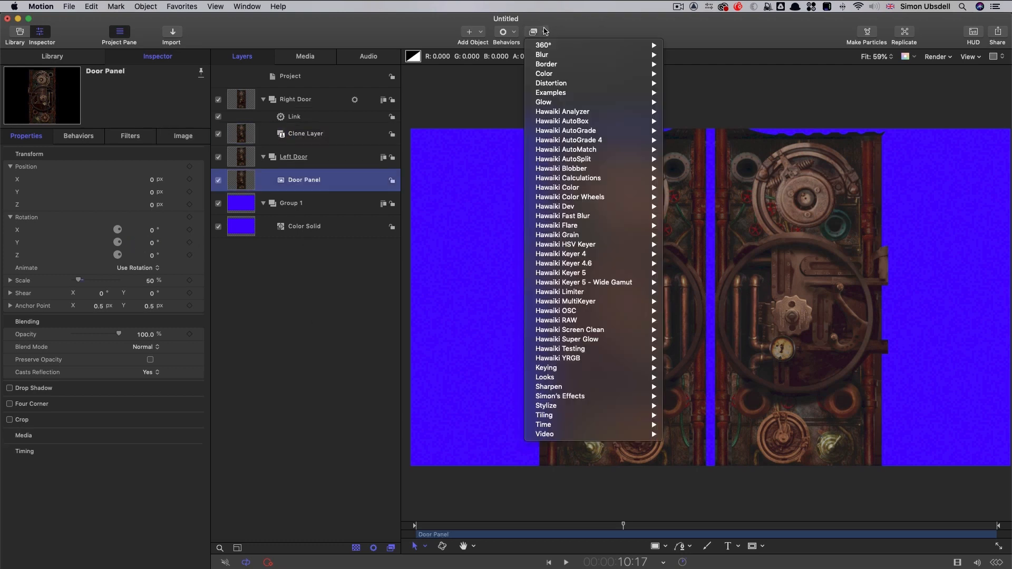
{"action": "mouse_move", "coordinate": [579, 406]}
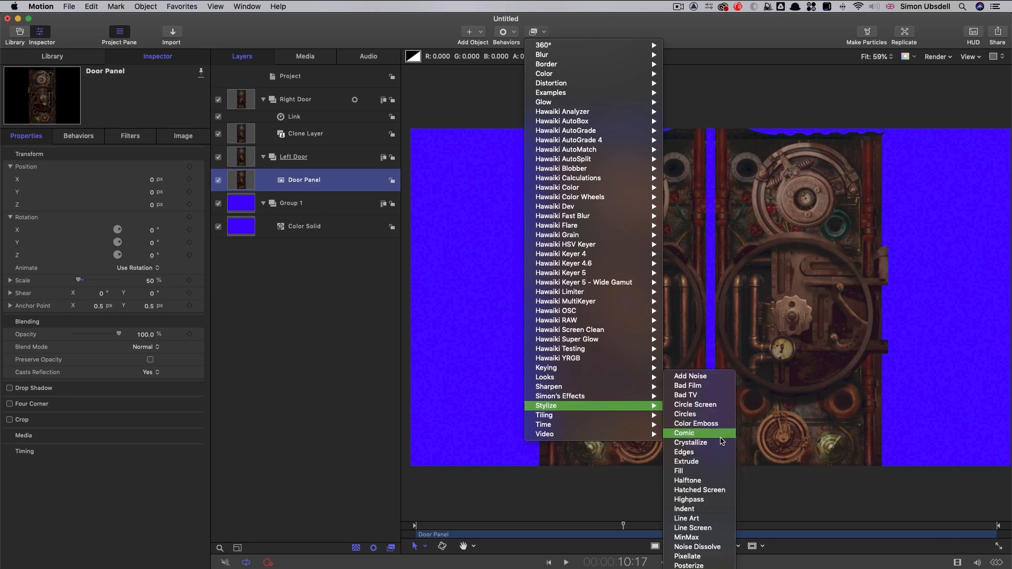
{"action": "left_click", "coordinate": [717, 462]}
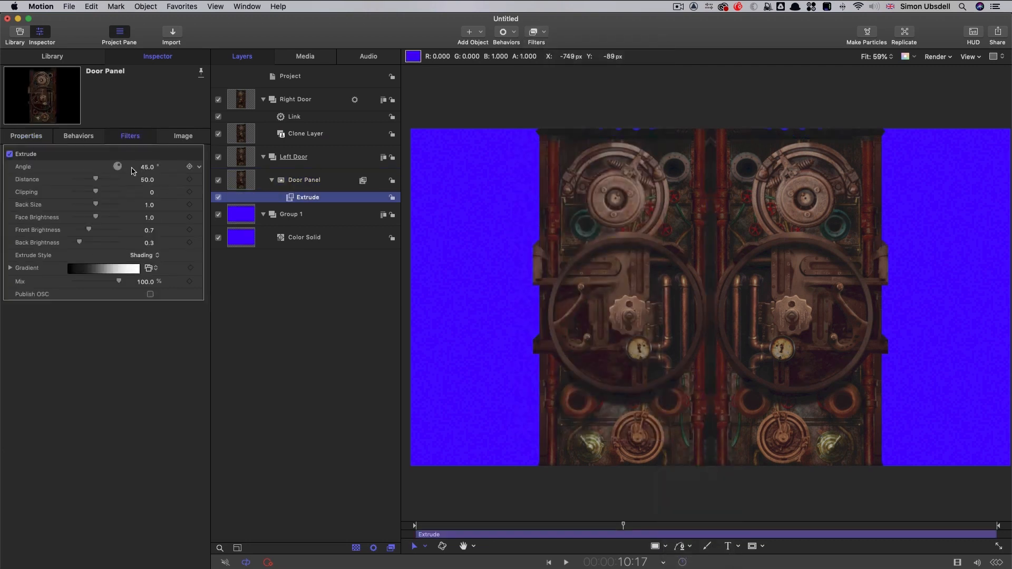
- Set the Extrude filter's angle to 0° and distance to 30
{"action": "left_click", "coordinate": [149, 167]}
{"action": "double_click", "coordinate": [149, 167]}
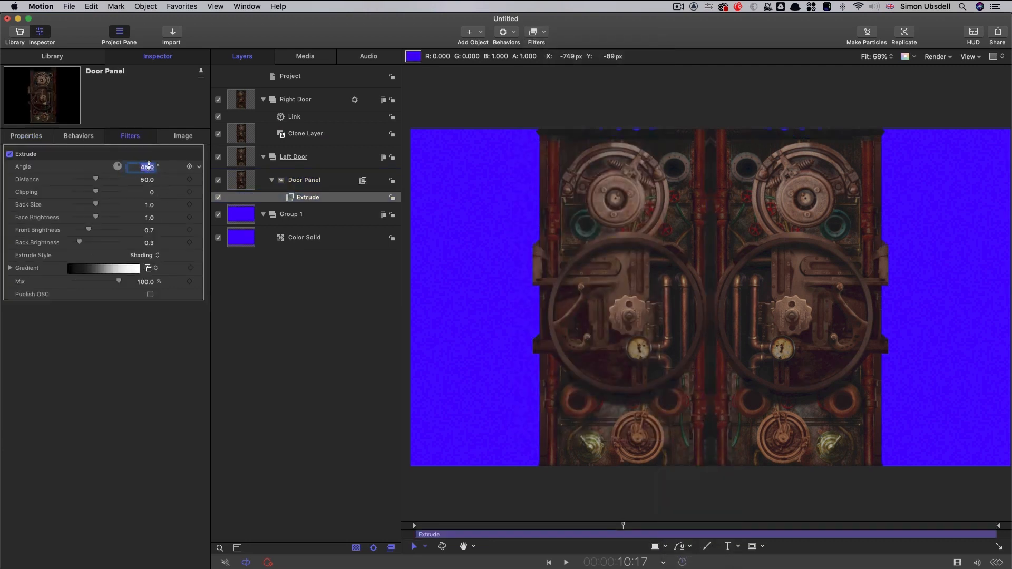
{"action": "type", "text": "0"}
{"action": "key", "text": "Tab"}
{"action": "type", "text": "30"}
{"action": "key", "text": "Return"}
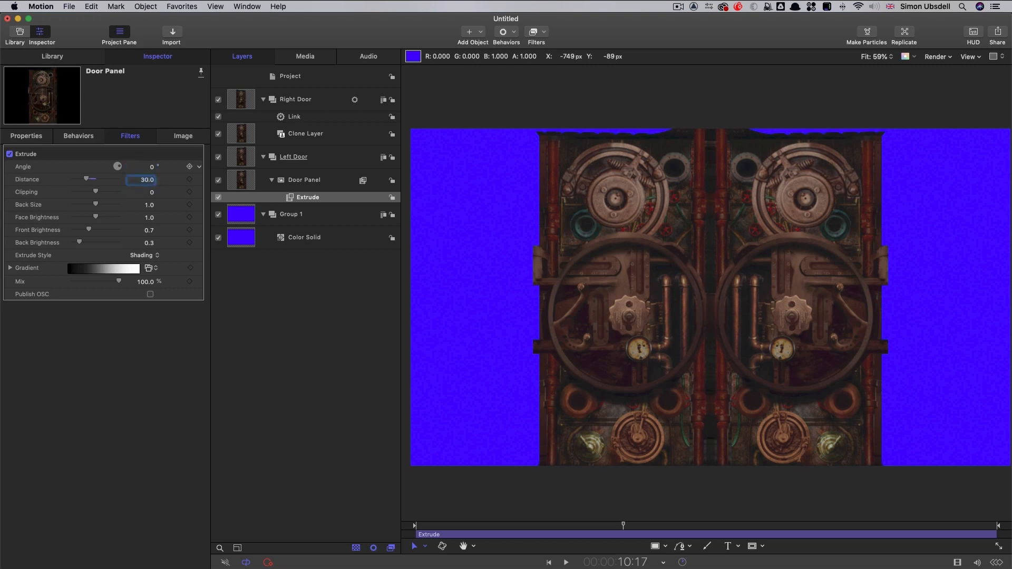
{"action": "left_click", "coordinate": [217, 199]}
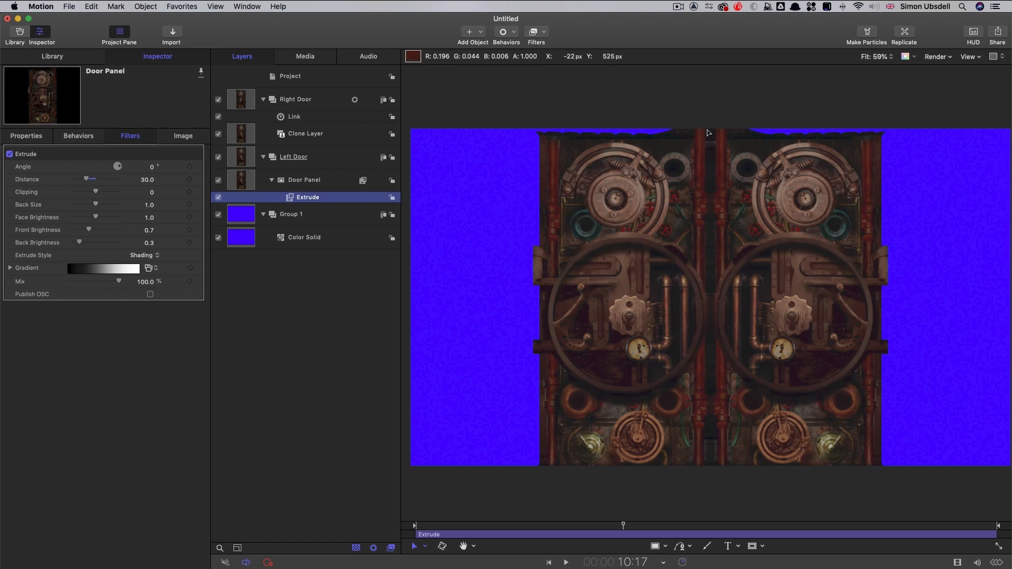
{"action": "left_click", "coordinate": [238, 158]}
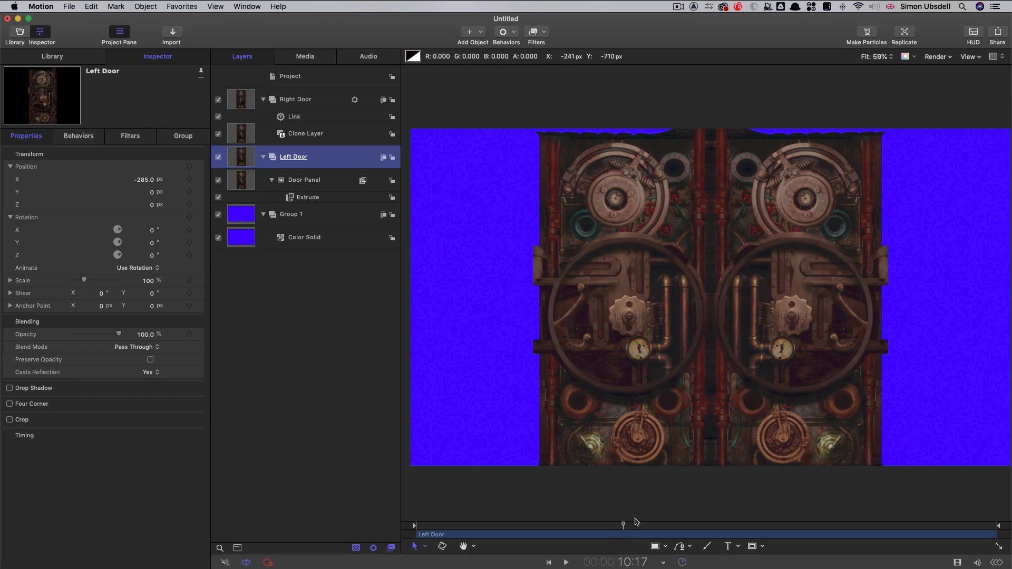
- Add a Left Door X position keyframe at frame 9:00
{"action": "left_click_drag", "start_coordinate": [634, 527], "coordinate": [613, 527]}
{"action": "left_click", "coordinate": [635, 563]}
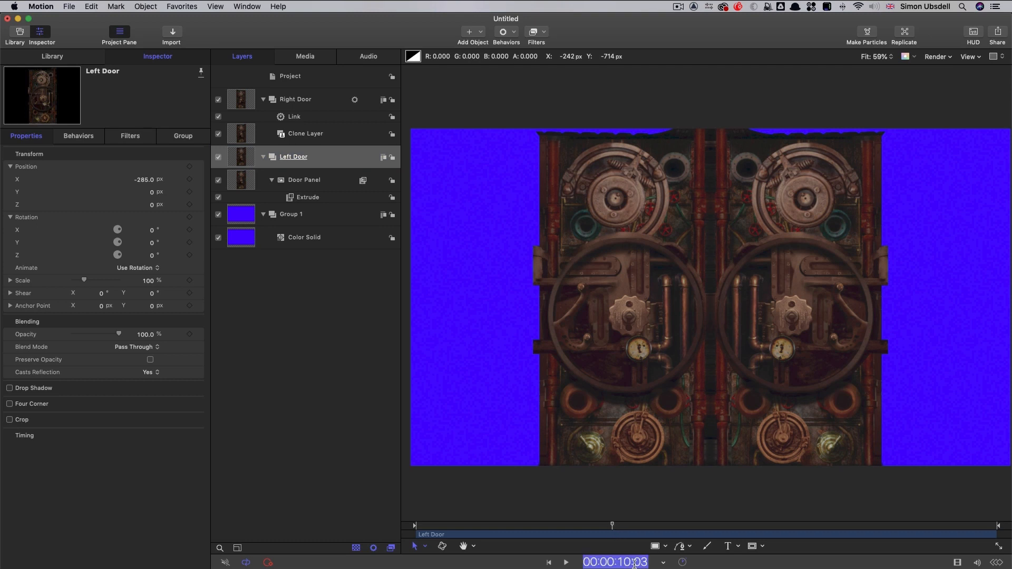
{"action": "type", "text": "900"}
{"action": "key", "text": "Return"}
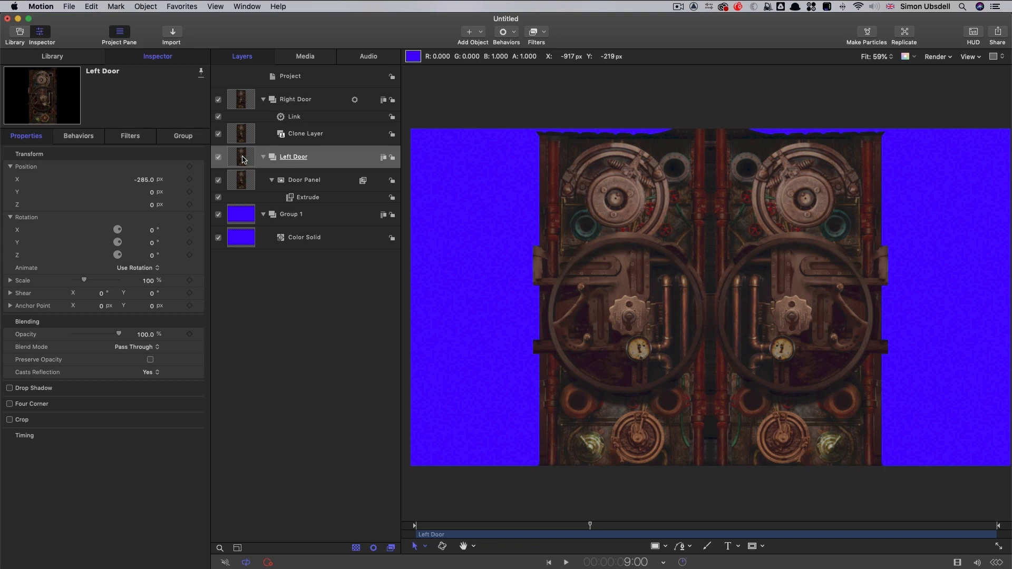
{"action": "left_click", "coordinate": [190, 180]}
- Set the Left Door's X position to -645 px at 21:00 to animate the door sliding open
{"action": "left_click", "coordinate": [639, 563]}
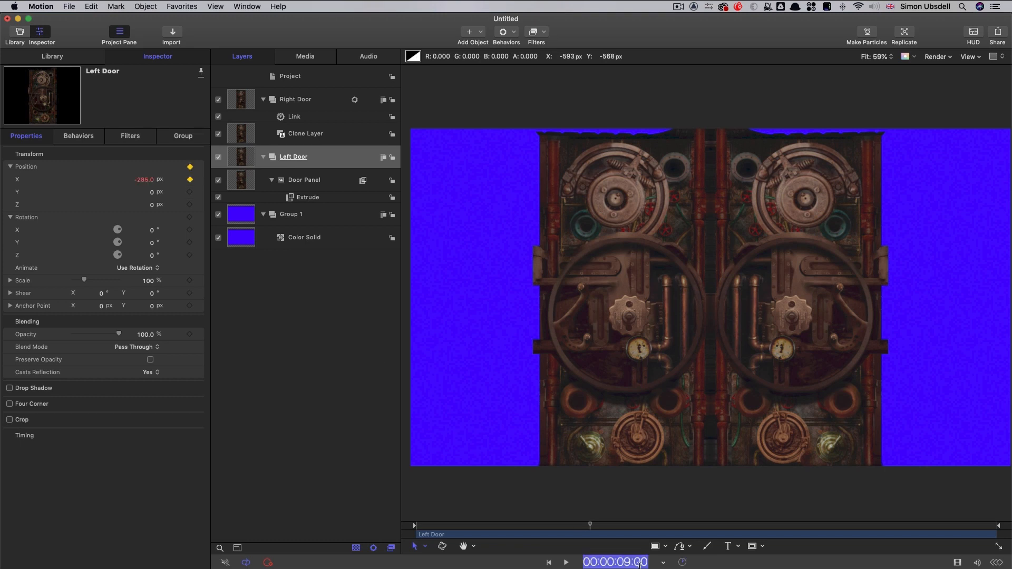
{"action": "type", "text": "2100"}
{"action": "key", "text": "Return"}
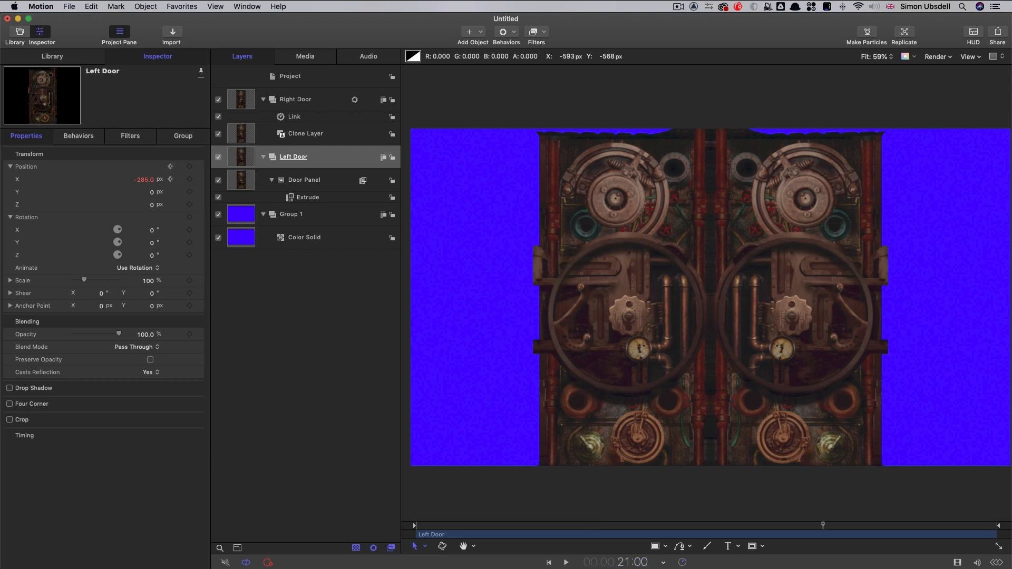
{"action": "left_click", "coordinate": [138, 180]}
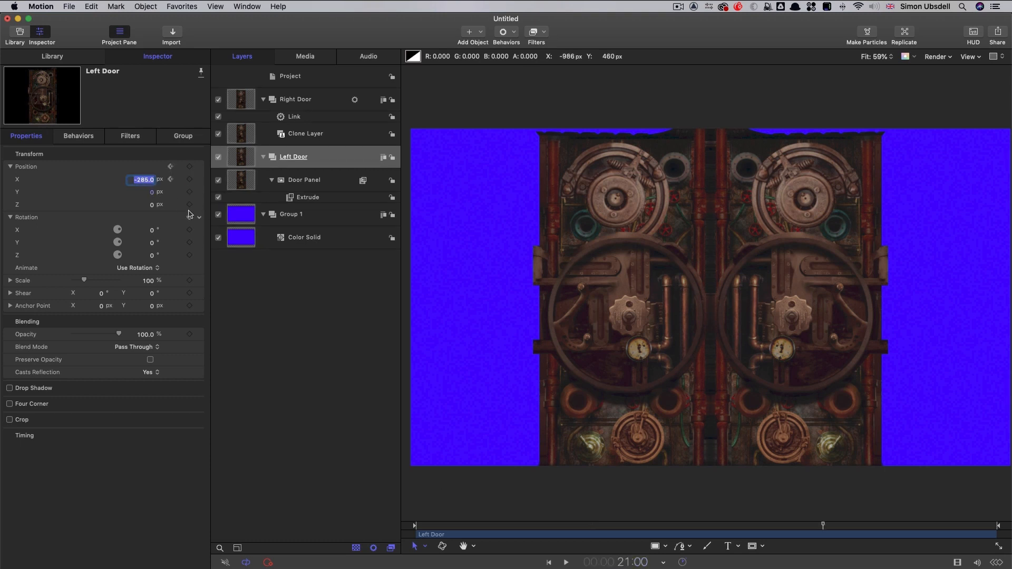
{"action": "type", "text": "-645"}
{"action": "key", "text": "Return"}
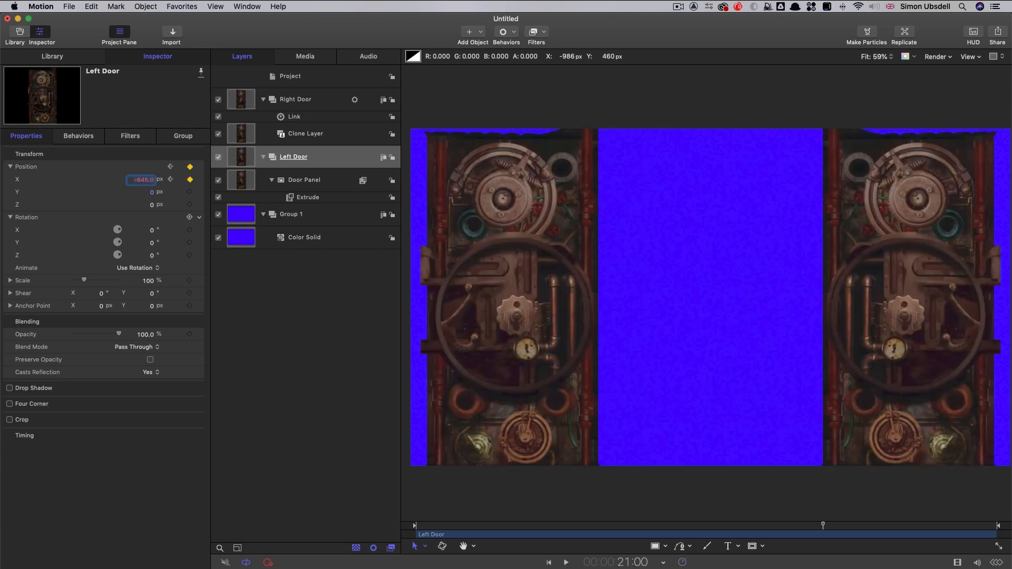
- Open the X position animation in the Keyframe Editor and apply Ease Out to its first keyframe
{"action": "left_click", "coordinate": [831, 525]}
{"action": "left_click_drag", "start_coordinate": [826, 528], "coordinate": [649, 563]}
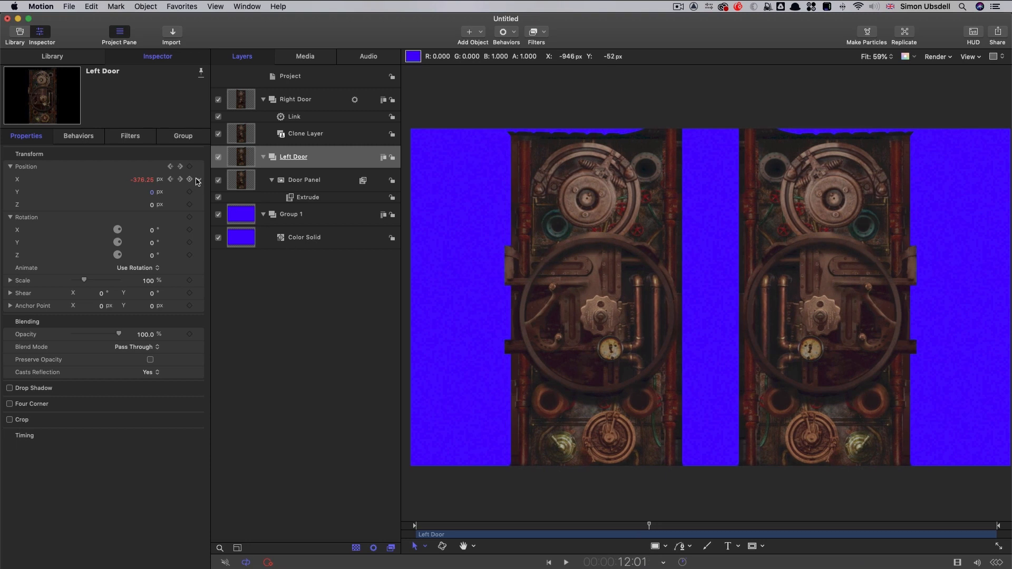
{"action": "left_click", "coordinate": [198, 182]}
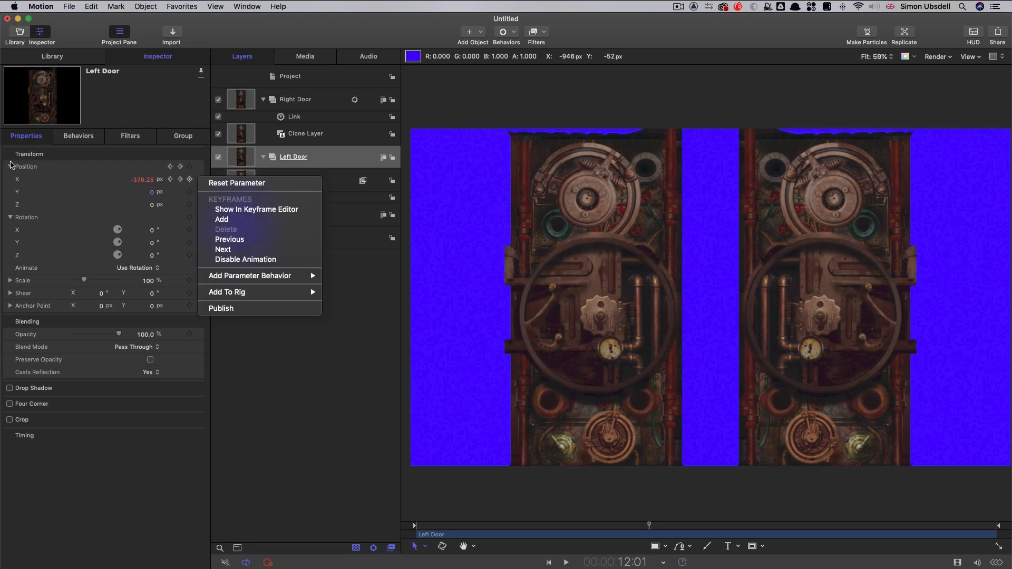
{"action": "left_click", "coordinate": [237, 211]}
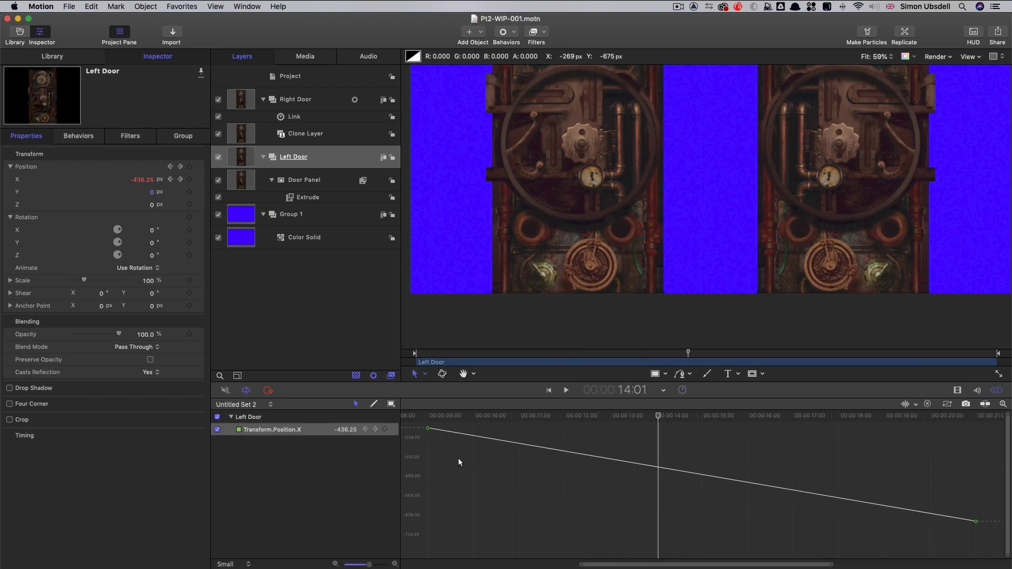
{"action": "left_click_drag", "start_coordinate": [472, 460], "coordinate": [415, 424]}
{"action": "right_click", "coordinate": [428, 429]}
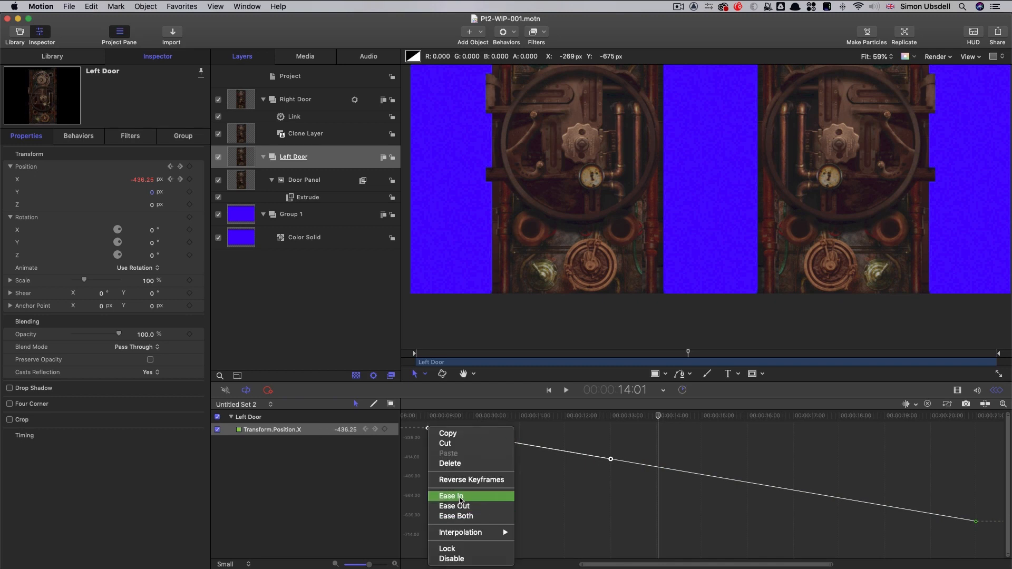
{"action": "left_click", "coordinate": [462, 506]}
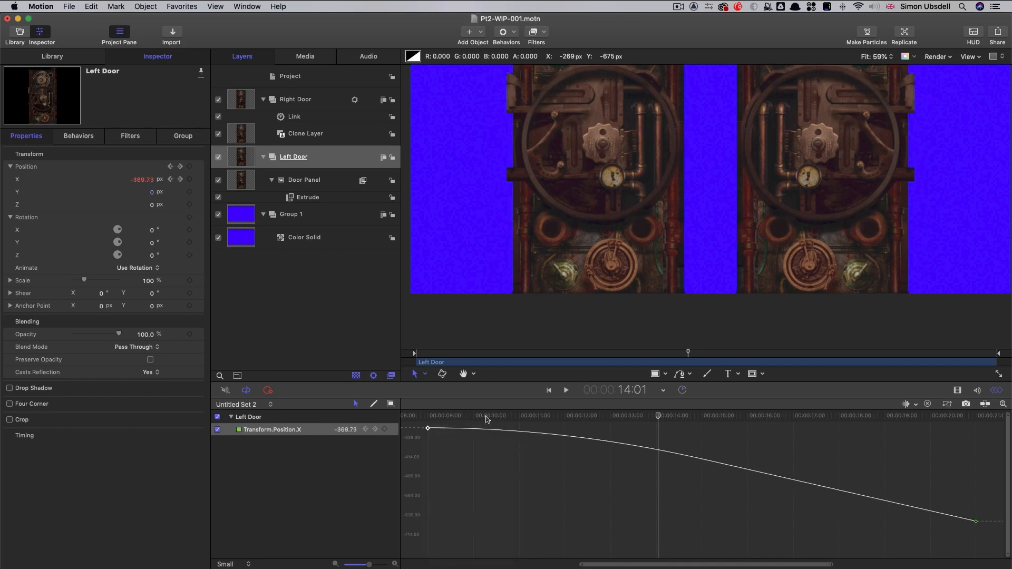
- Add an X position keyframe for the Left Door at 10:00
{"action": "left_click_drag", "start_coordinate": [486, 418], "coordinate": [474, 425]}
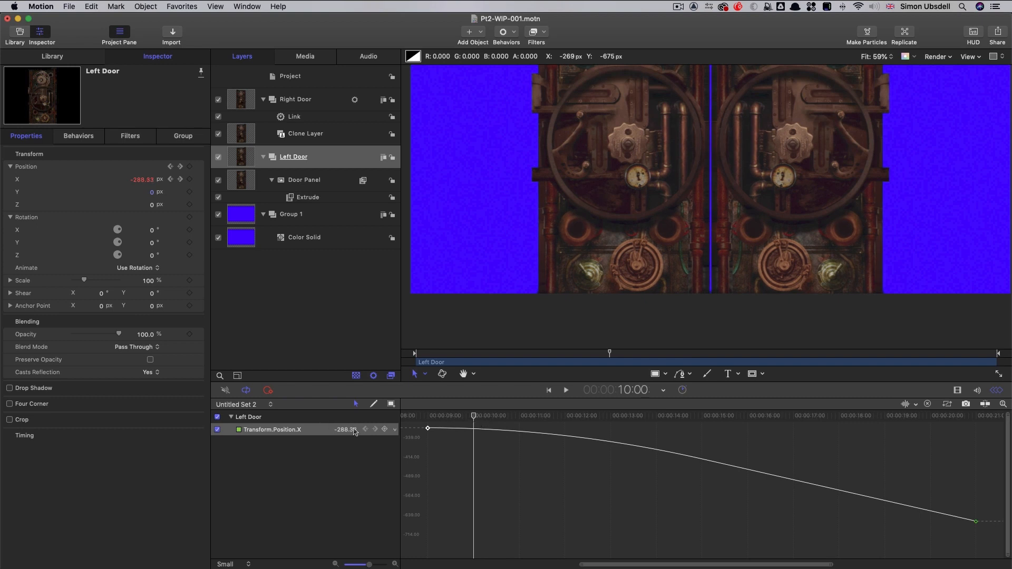
{"action": "left_click", "coordinate": [385, 429]}
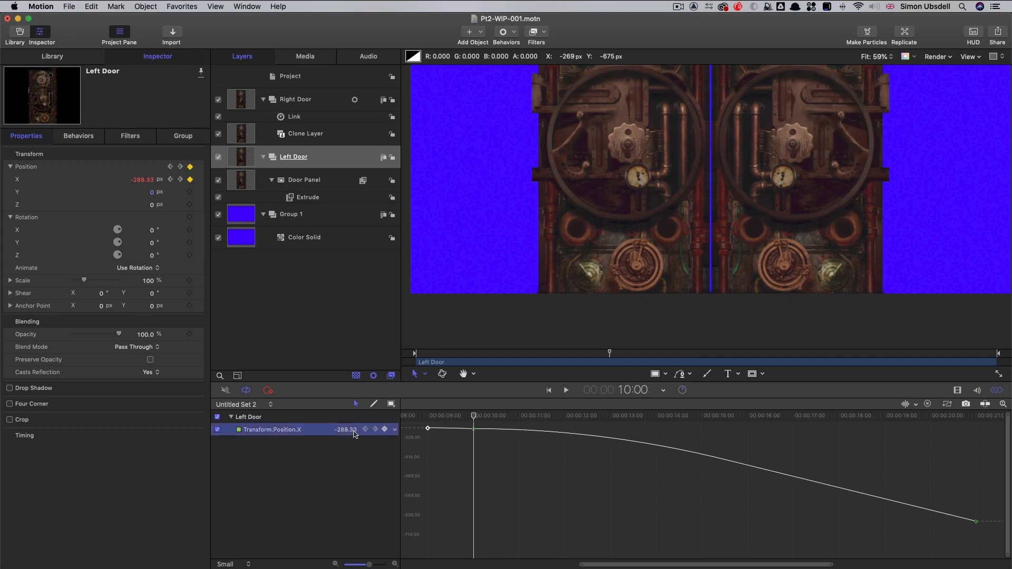
{"action": "left_click", "coordinate": [365, 429]}
- Add an X position keyframe at 9:08 and set its value to -290 px
{"action": "double_click", "coordinate": [641, 390]}
{"action": "type", "text": "9"}
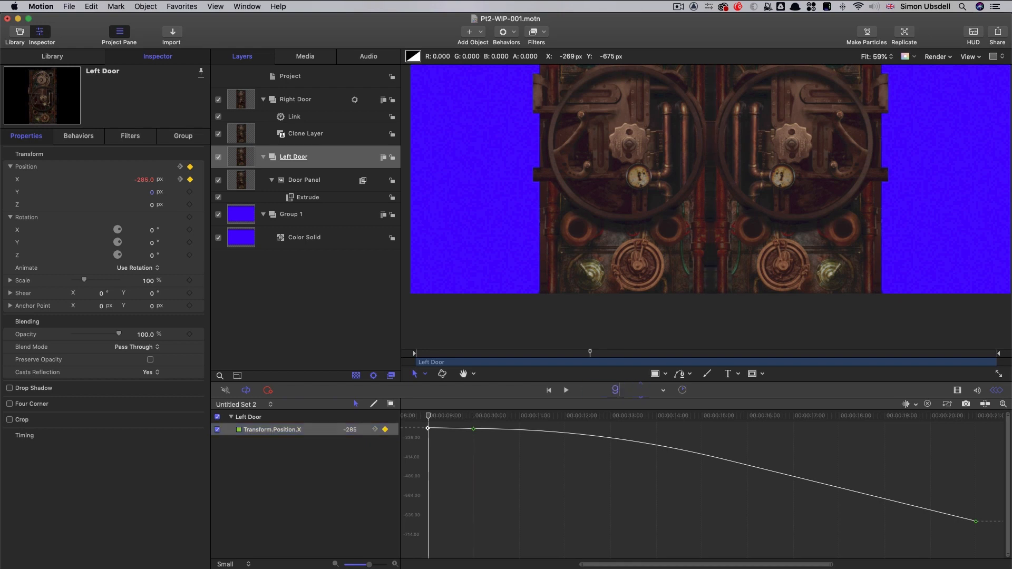
{"action": "type", "text": ":08"}
{"action": "key", "text": "Return"}
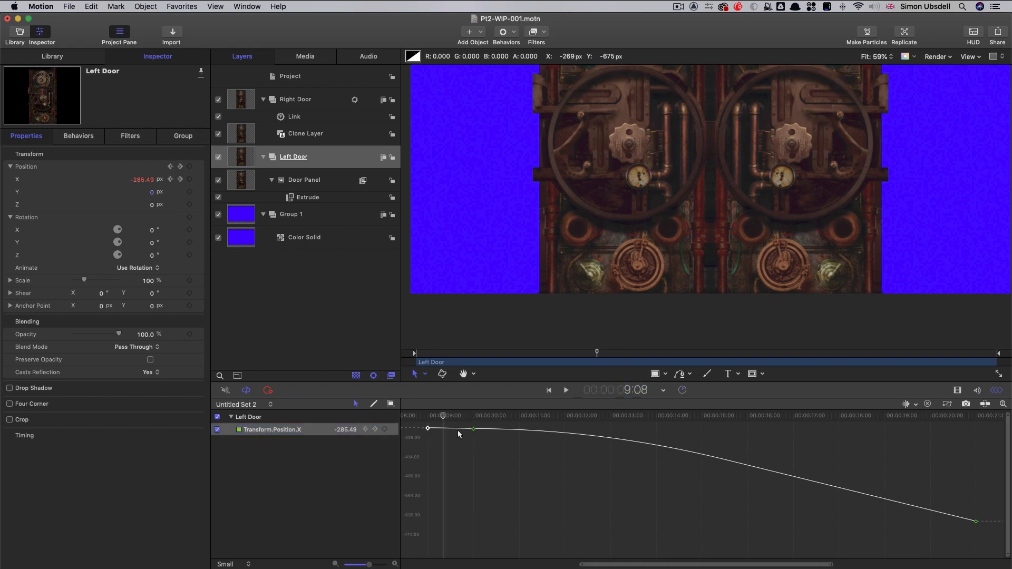
{"action": "left_click", "coordinate": [386, 429]}
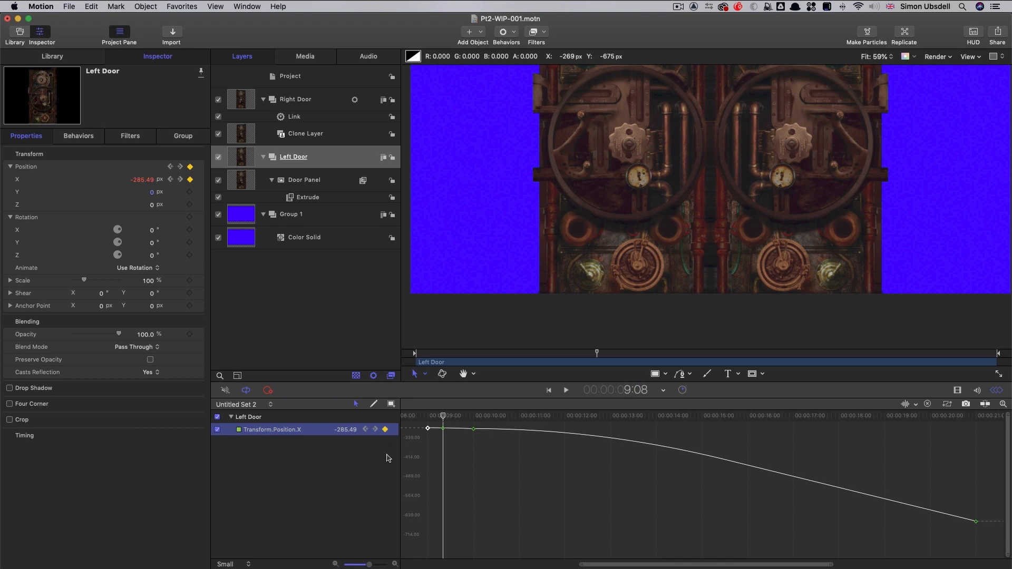
{"action": "left_click", "coordinate": [341, 430]}
{"action": "type", "text": "-290"}
{"action": "key", "text": "Return"}
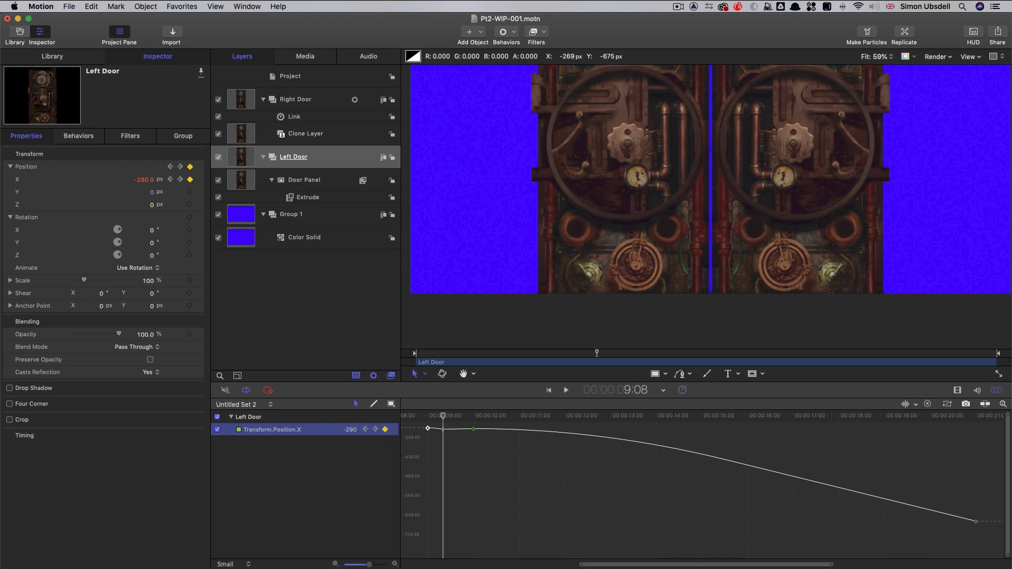
- Add an X position keyframe at 22:00 holding the door at -645 px
{"action": "left_click", "coordinate": [420, 416]}
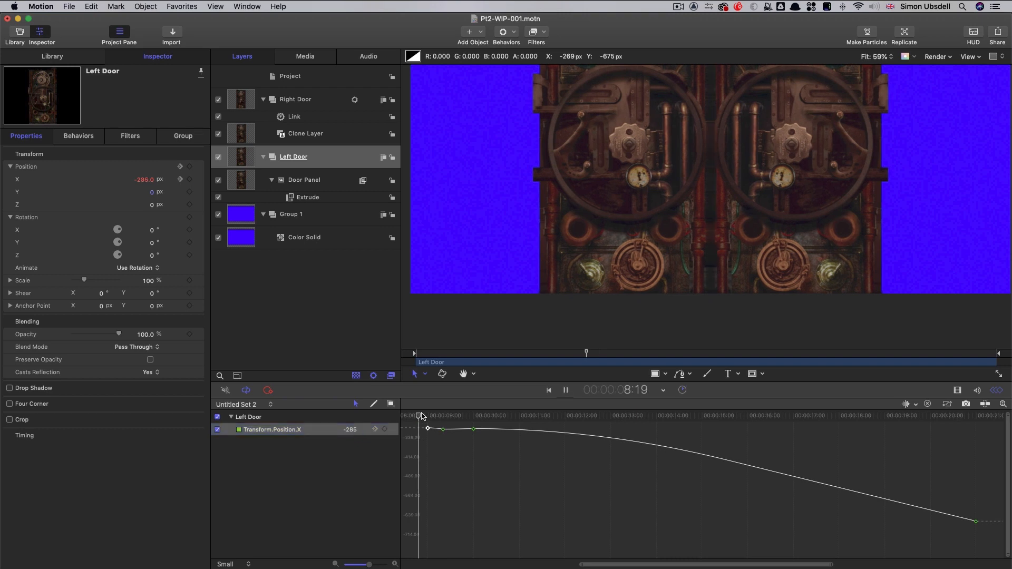
{"action": "key", "text": "space"}
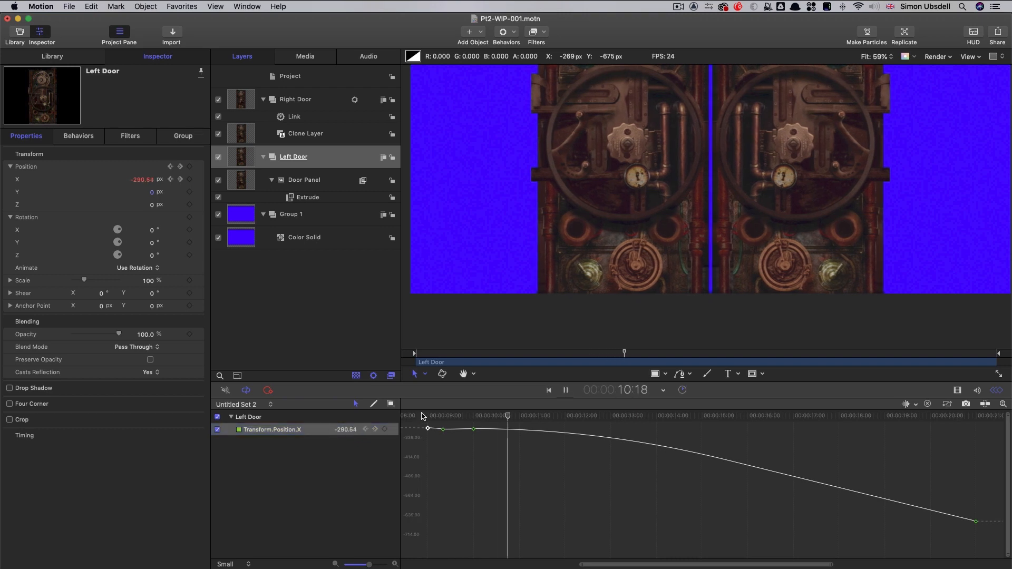
{"action": "left_click", "coordinate": [419, 416]}
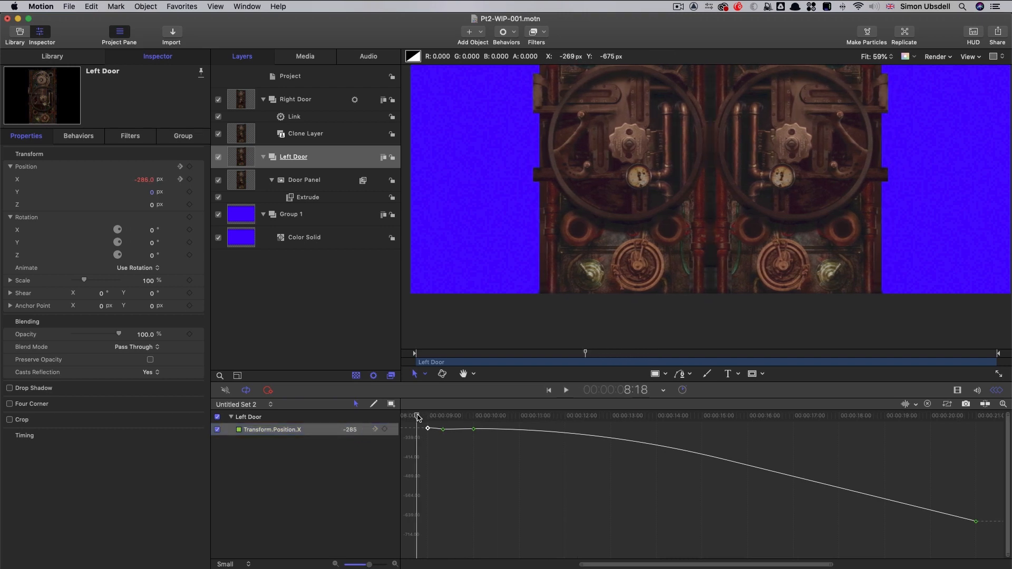
{"action": "left_click_drag", "start_coordinate": [418, 416], "coordinate": [923, 429]}
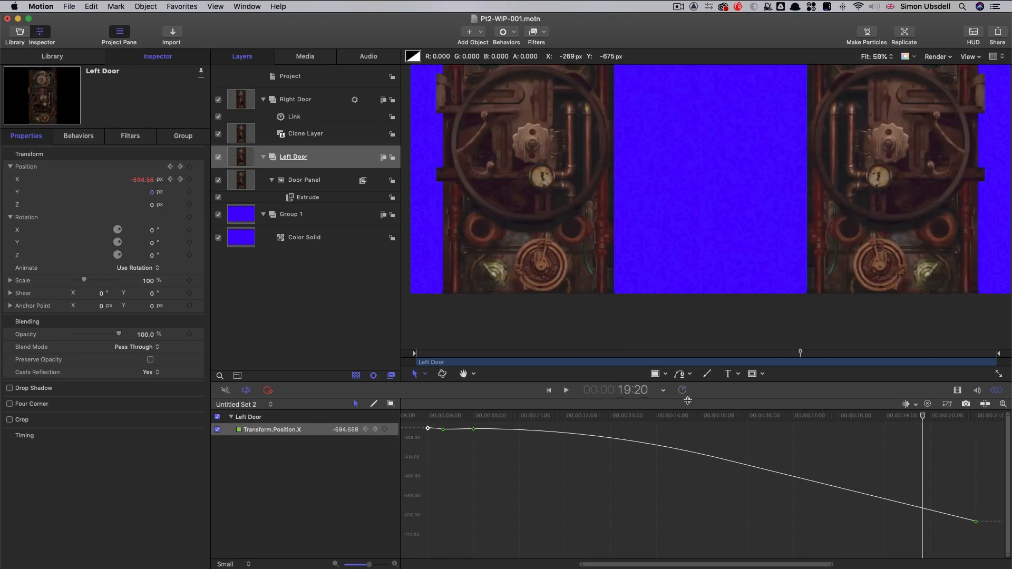
{"action": "left_click", "coordinate": [375, 429]}
{"action": "scroll", "coordinate": [842, 474], "scroll_direction": "right", "scroll_amount": 10}
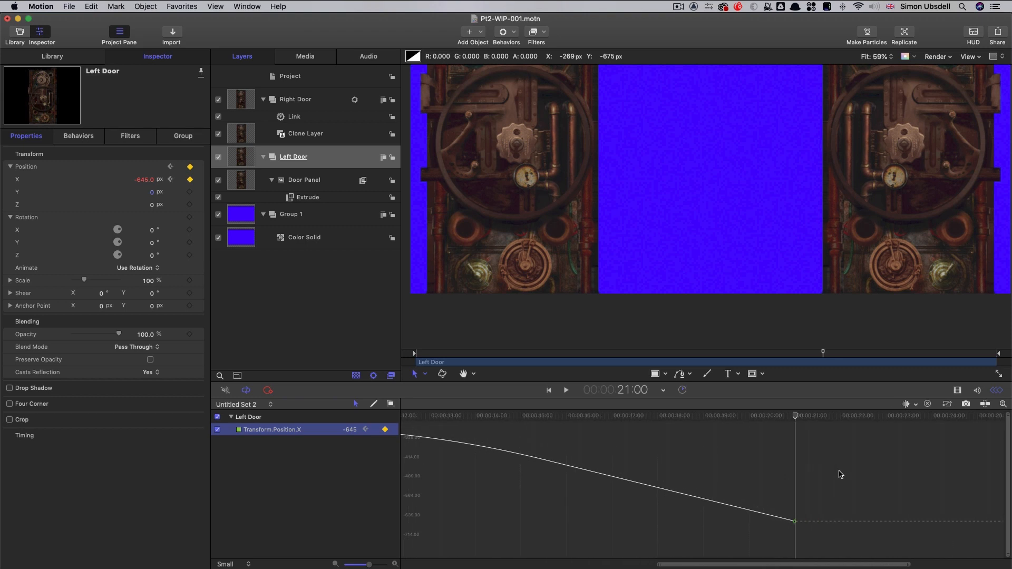
{"action": "left_click", "coordinate": [627, 389]}
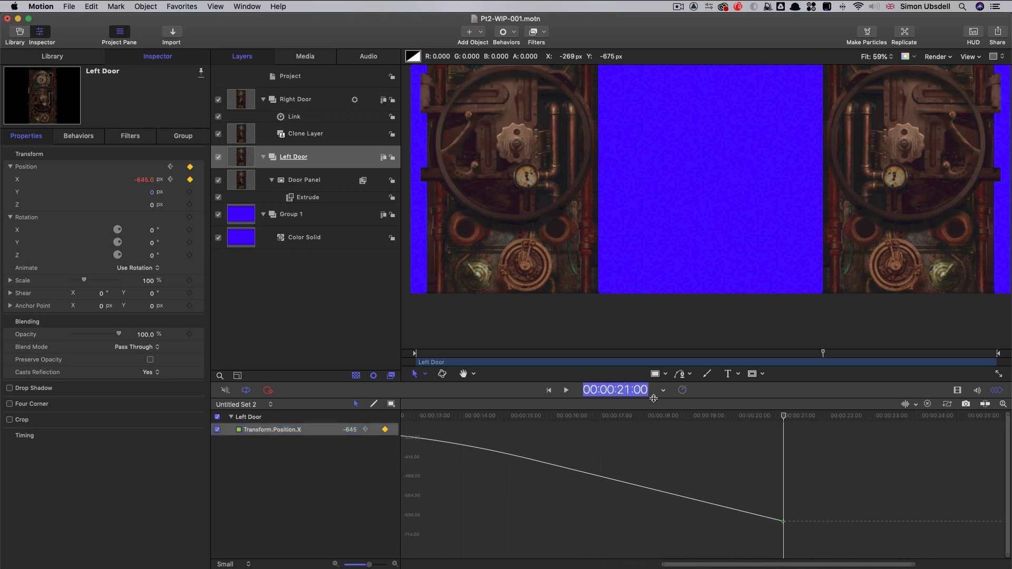
{"action": "type", "text": "22"}
{"action": "key", "text": "Return"}
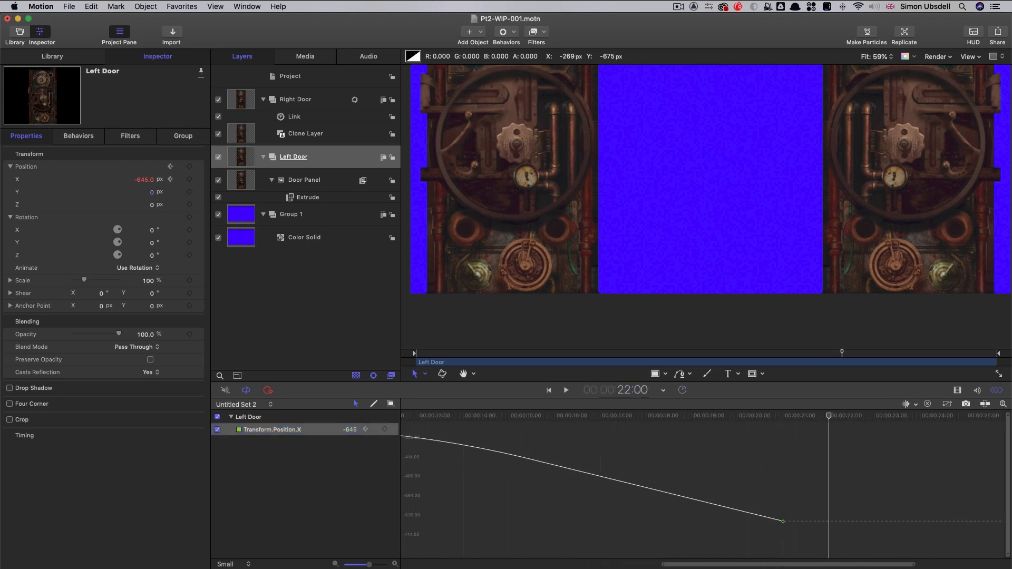
{"action": "left_click", "coordinate": [385, 430]}
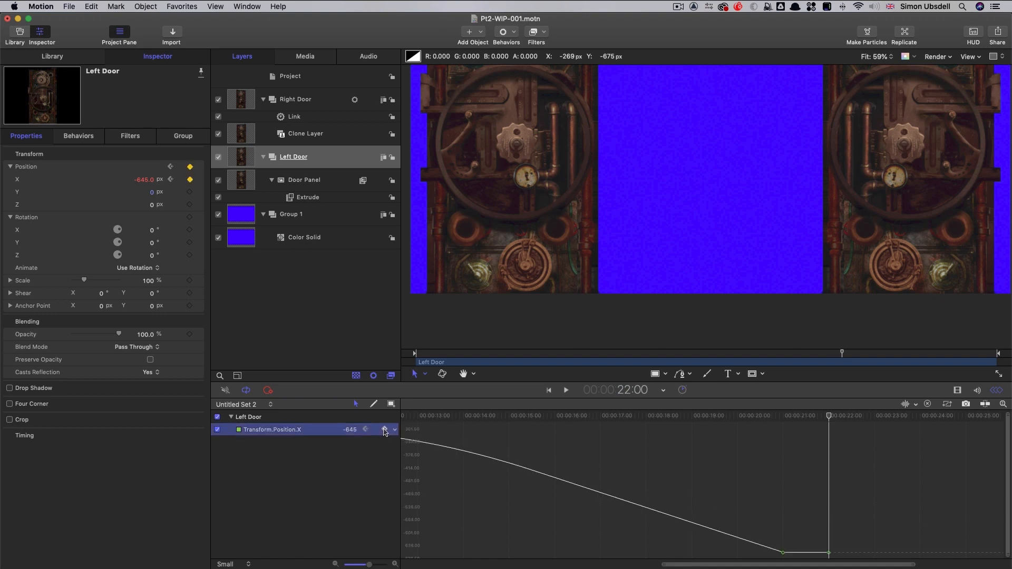
- Add an X position keyframe at 21:08 and set its value to -635 px for a small bounce
{"action": "left_click", "coordinate": [947, 404]}
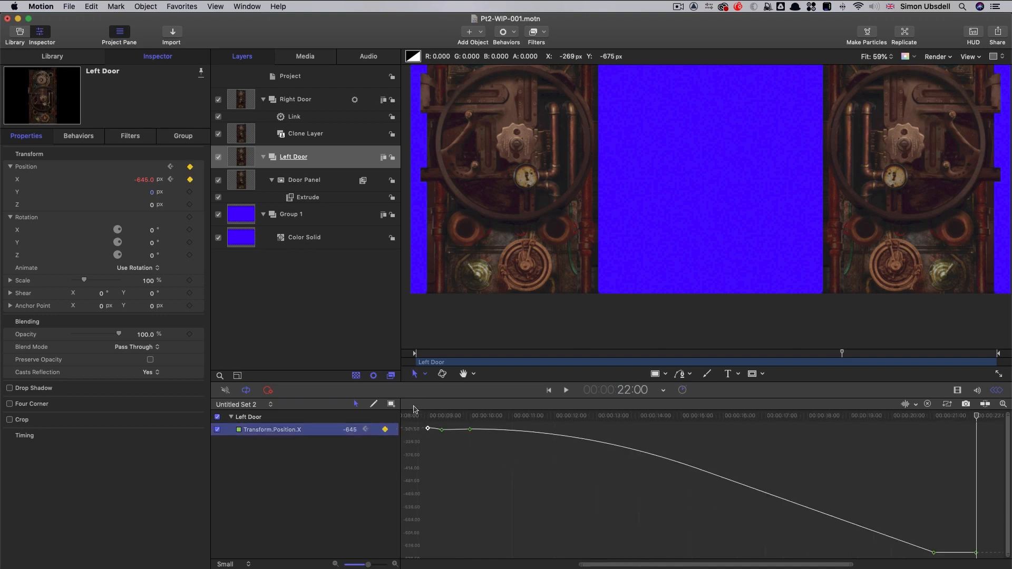
{"action": "left_click", "coordinate": [622, 391]}
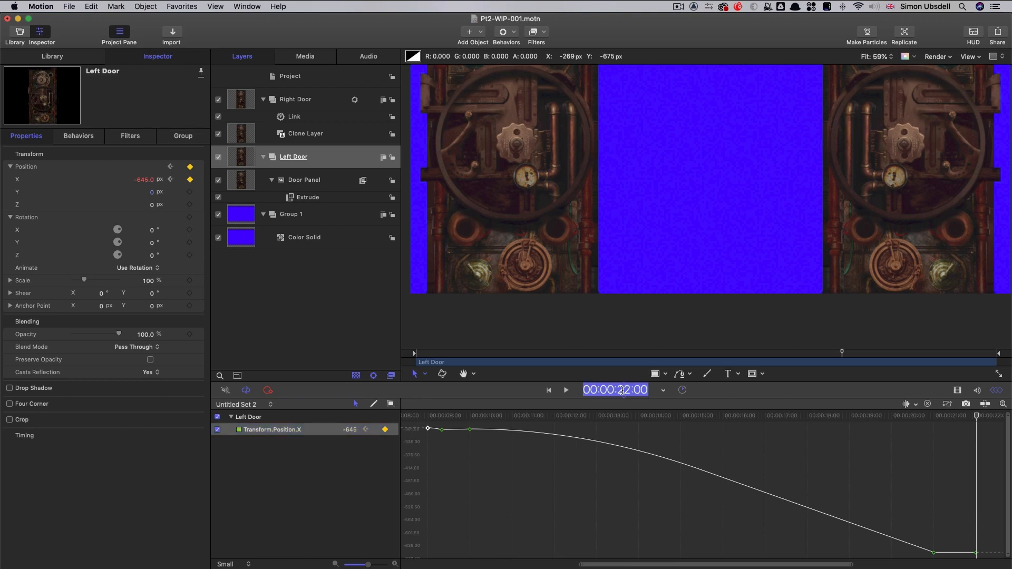
{"action": "type", "text": "2108"}
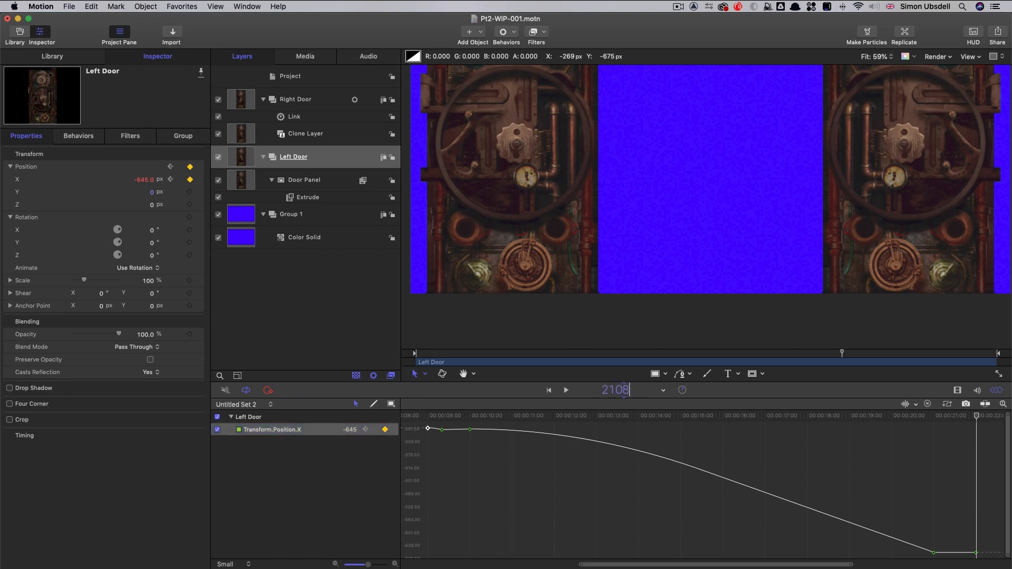
{"action": "key", "text": "Return"}
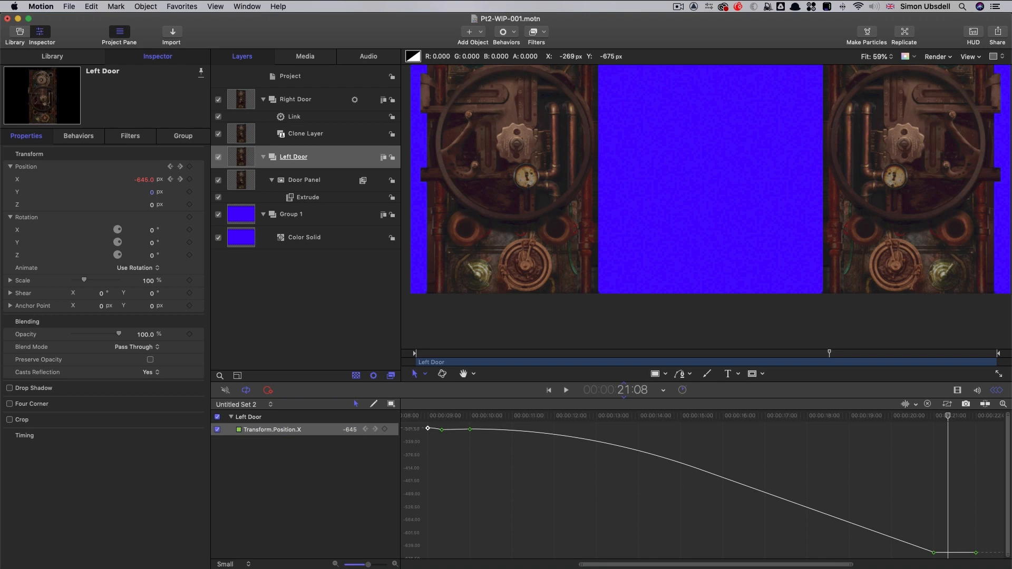
{"action": "left_click", "coordinate": [385, 431]}
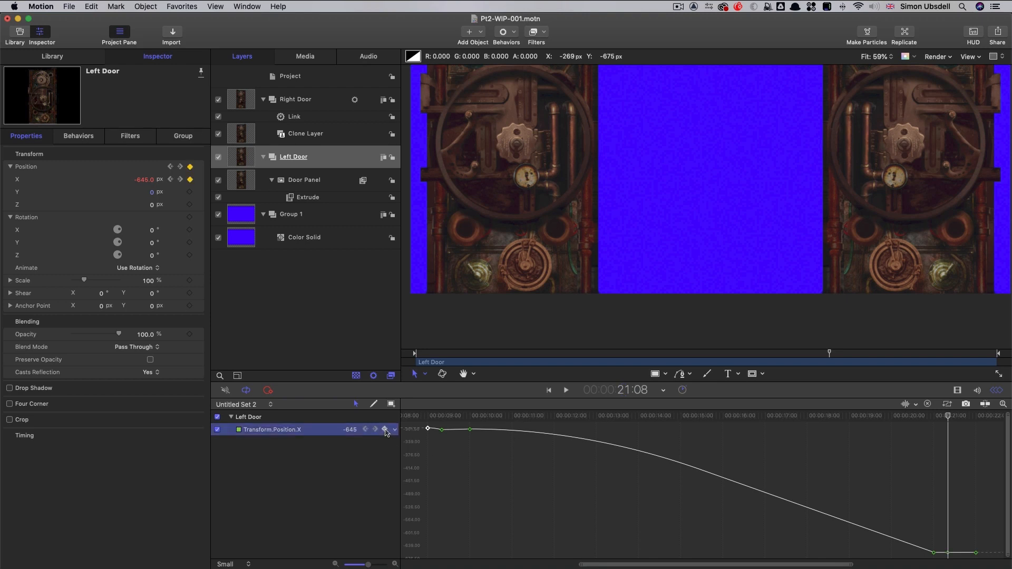
{"action": "double_click", "coordinate": [352, 433]}
{"action": "type", "text": "-"}
{"action": "key", "text": "Return"}
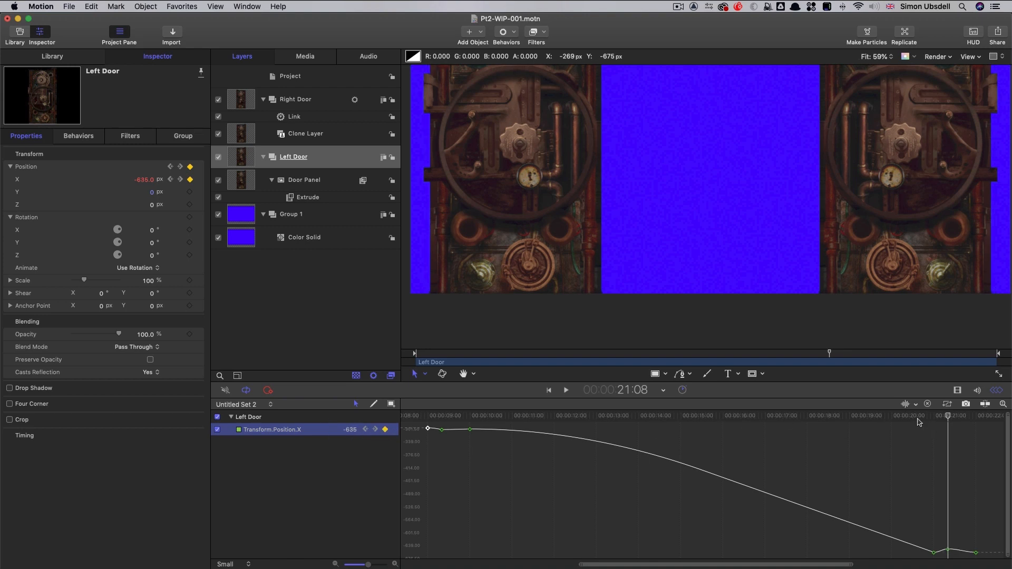
{"action": "key", "text": "space"}
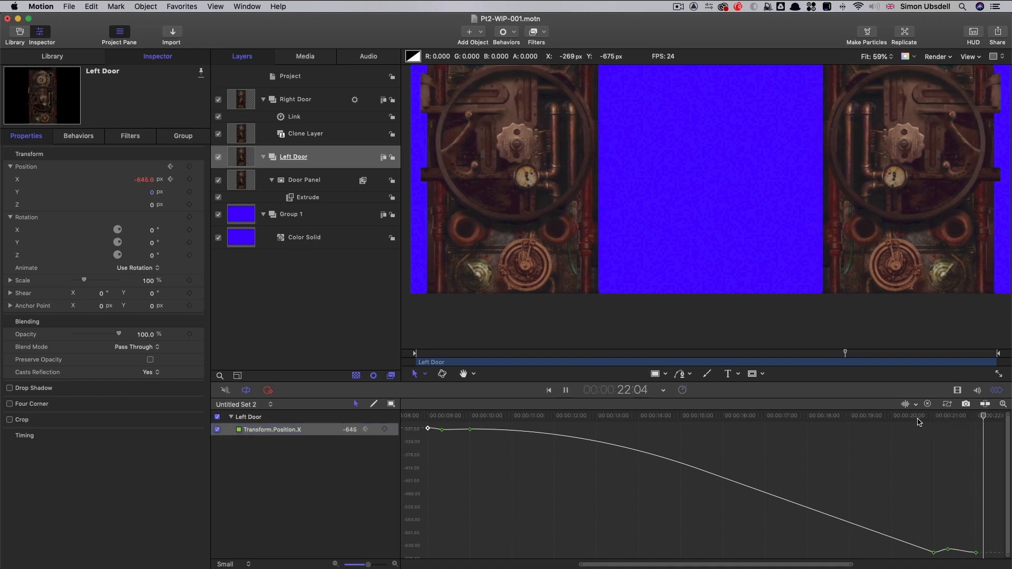
{"action": "key", "text": "space"}
{"action": "left_click_drag", "start_coordinate": [612, 423], "coordinate": [531, 422]}
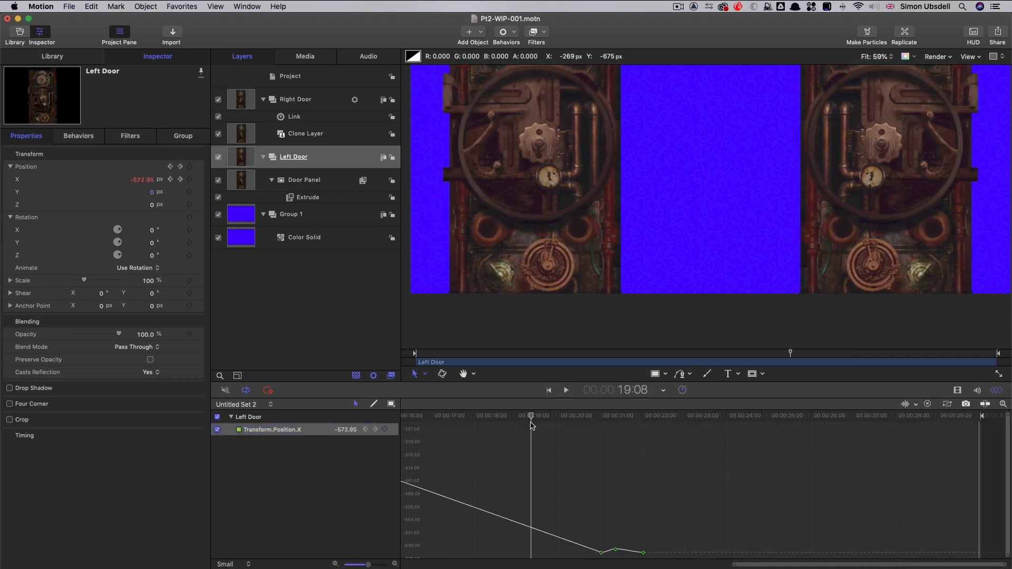
{"action": "key", "text": "space"}
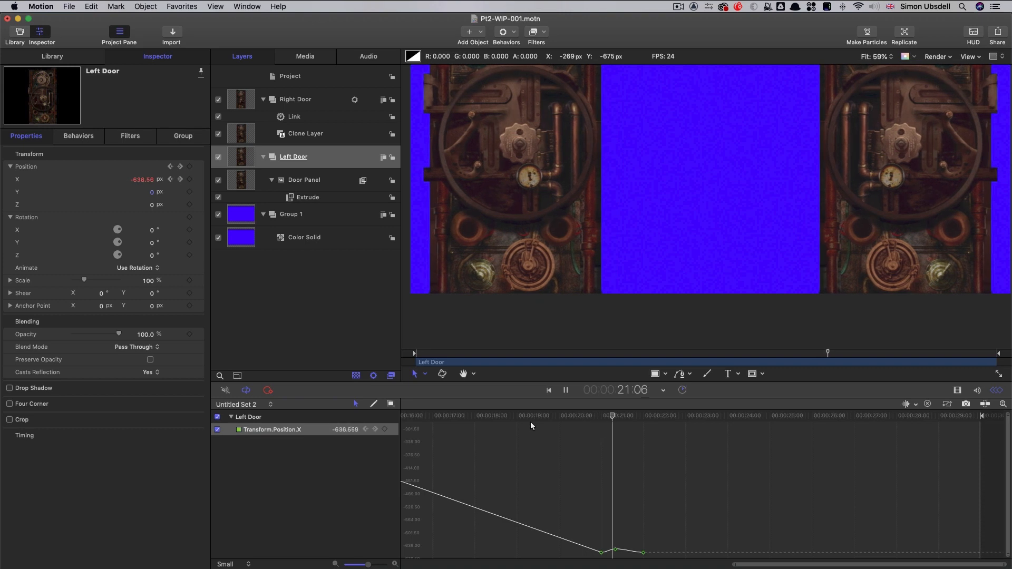
{"action": "key", "text": "space"}
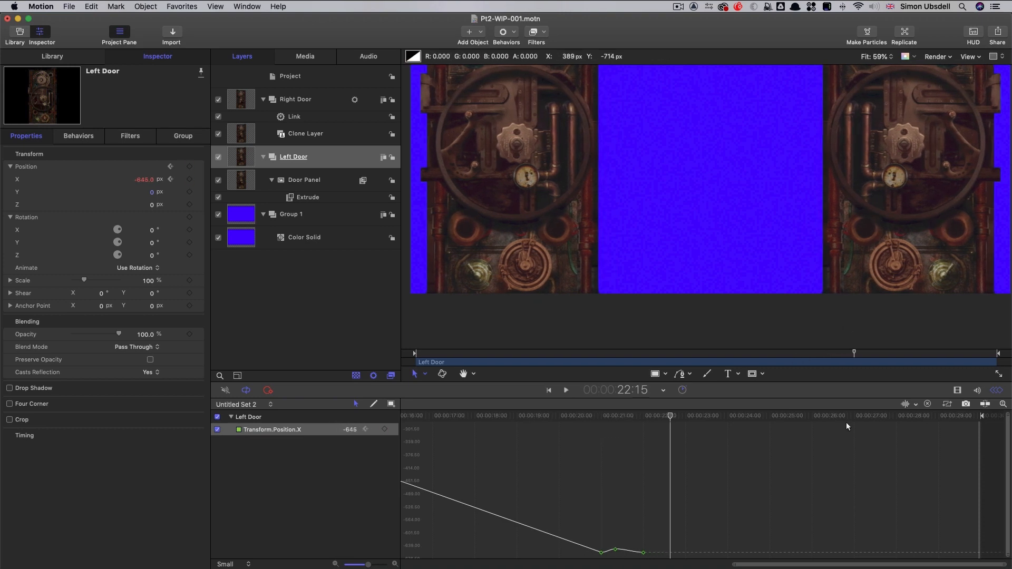
- Play back the door animation from the start to review the opening motion
{"action": "key", "text": "super+8"}
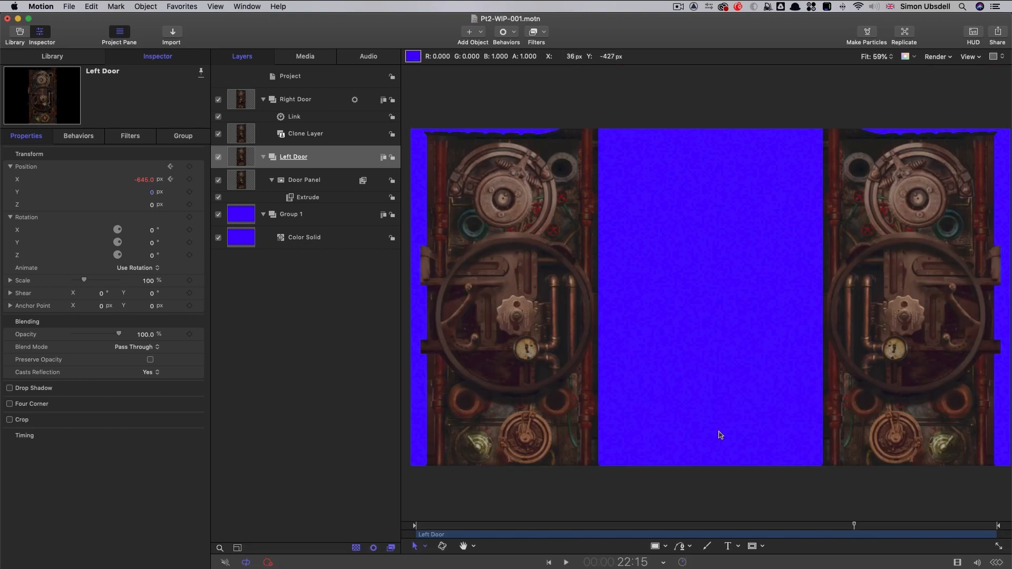
{"action": "left_click_drag", "start_coordinate": [730, 528], "coordinate": [554, 526]}
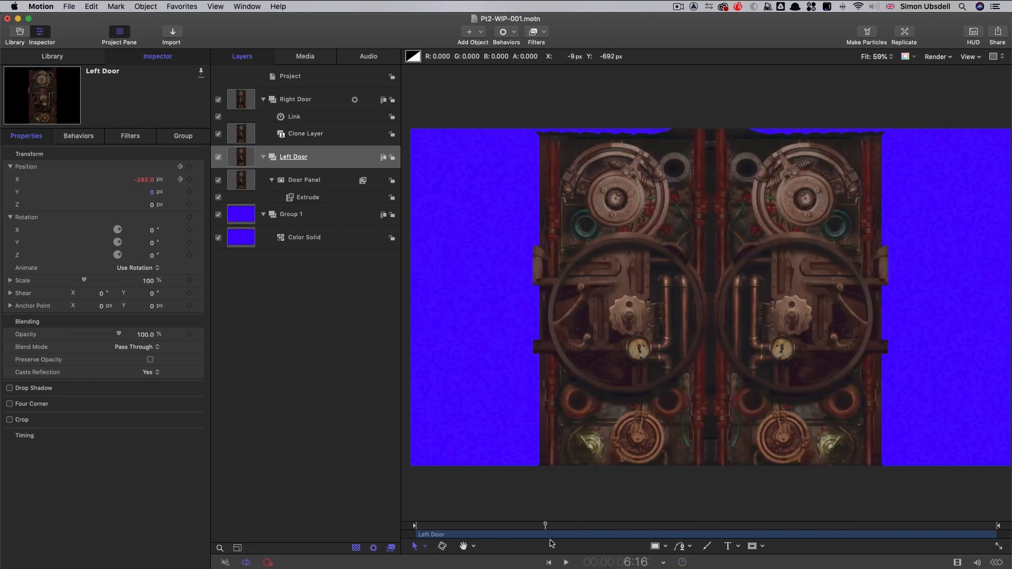
{"action": "key", "text": "space"}
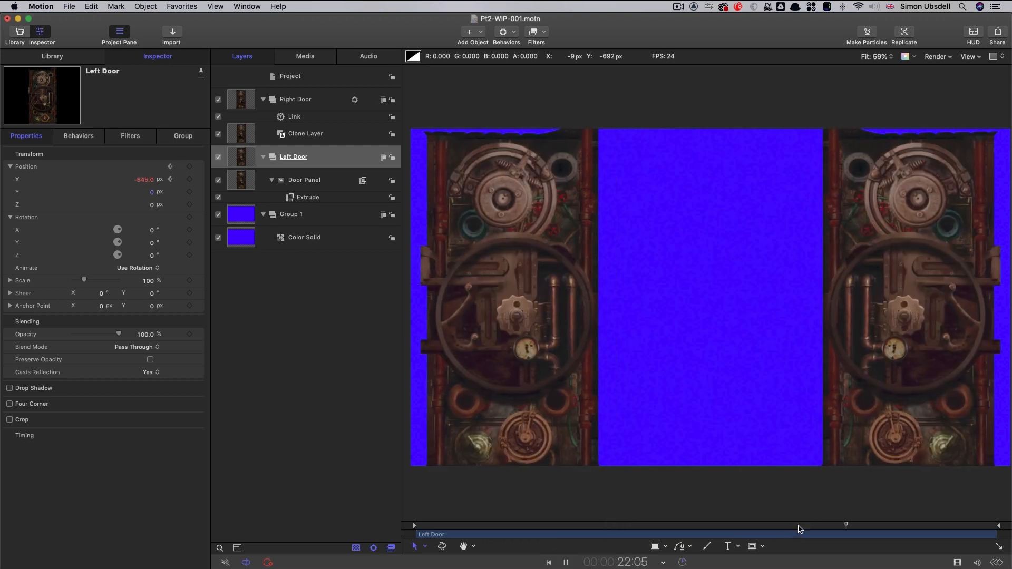
{"action": "key", "text": "space"}
{"action": "key", "text": "Home"}
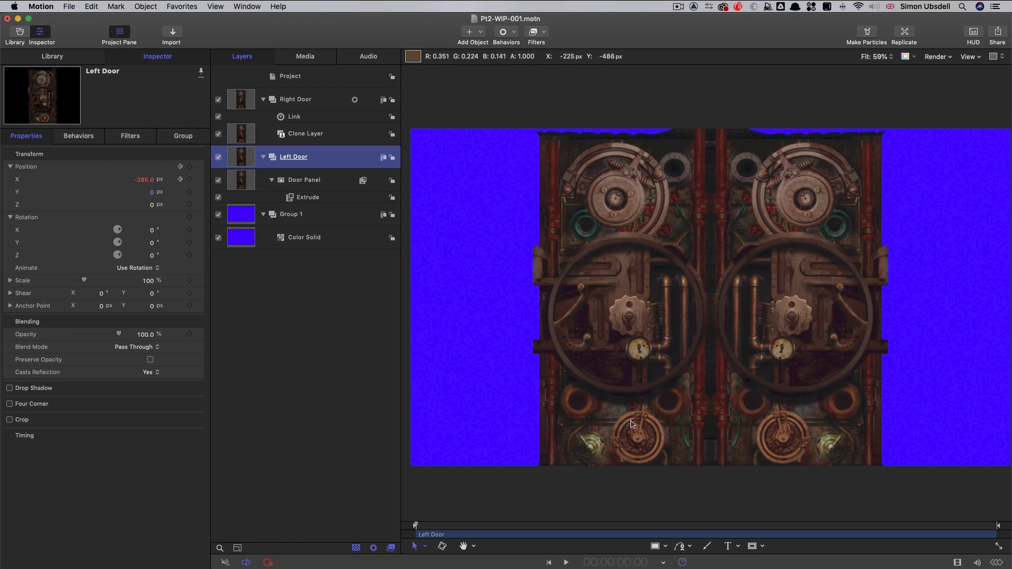
- Import Capstan.png from the Assets folder into the Left Door group
{"action": "left_click", "coordinate": [172, 32]}
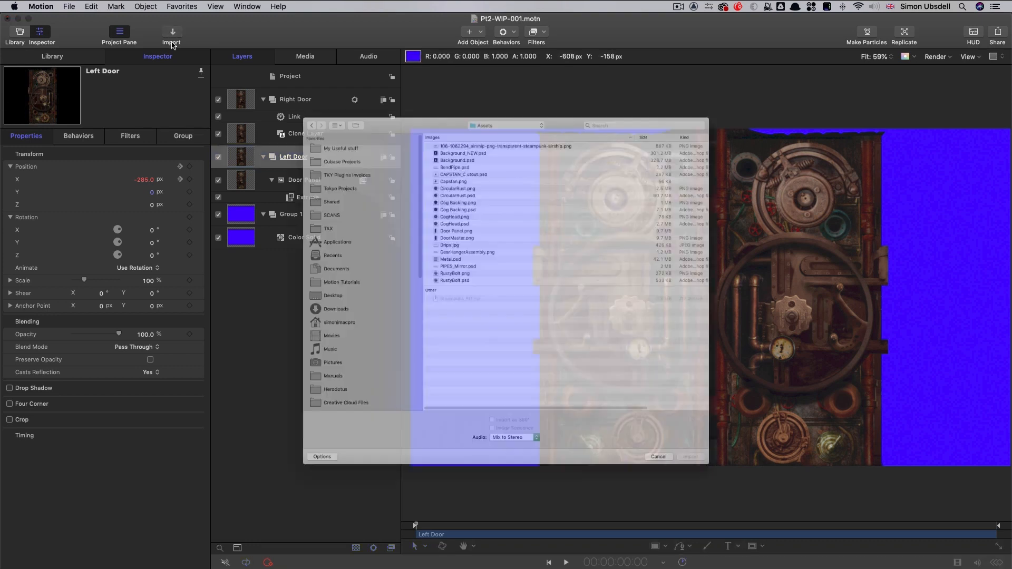
{"action": "left_click", "coordinate": [432, 138]}
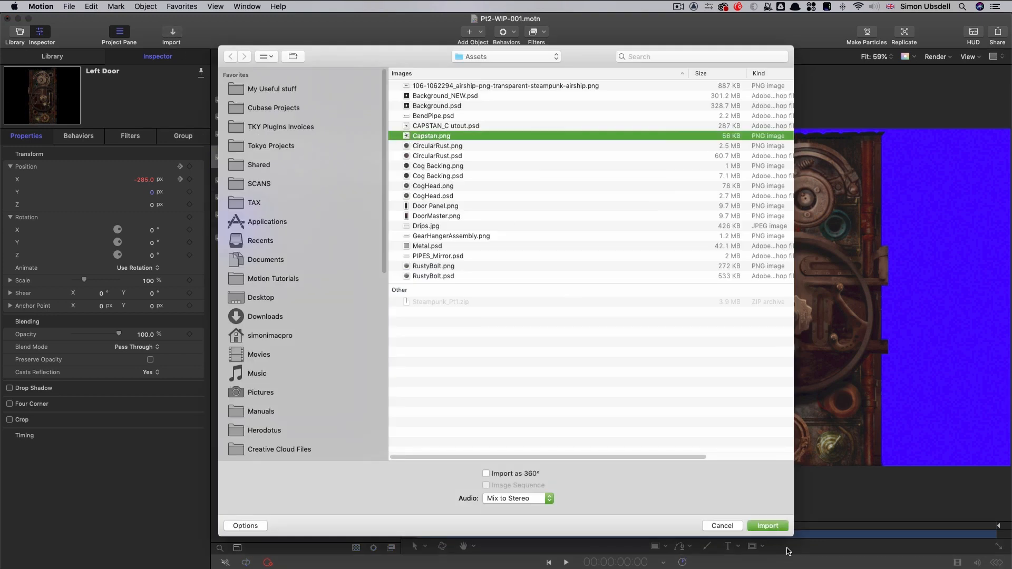
{"action": "left_click", "coordinate": [768, 526]}
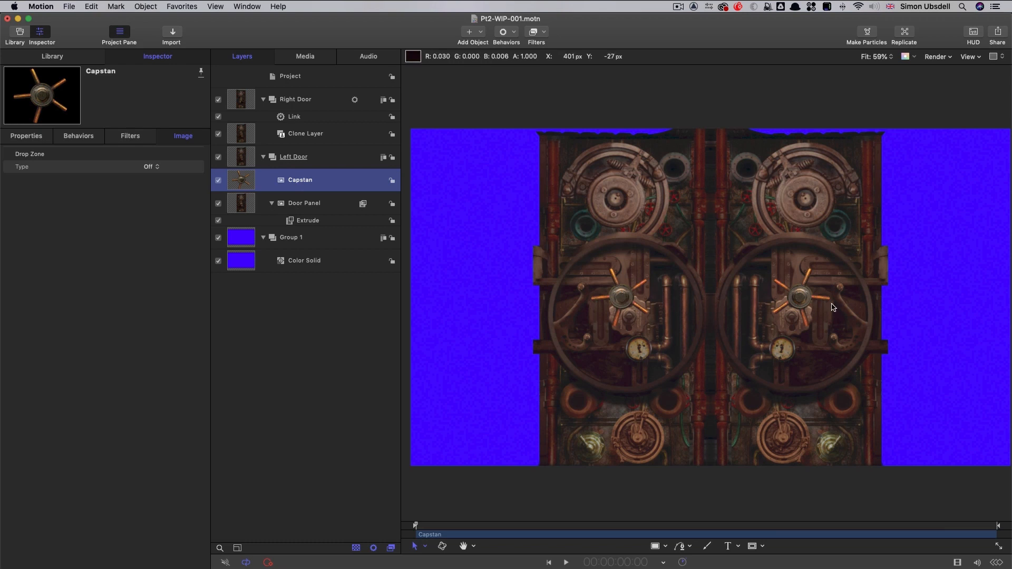
- Position the Capstan at about X 54 px and Y -453 px on the lower door wheel
{"action": "left_click", "coordinate": [39, 139]}
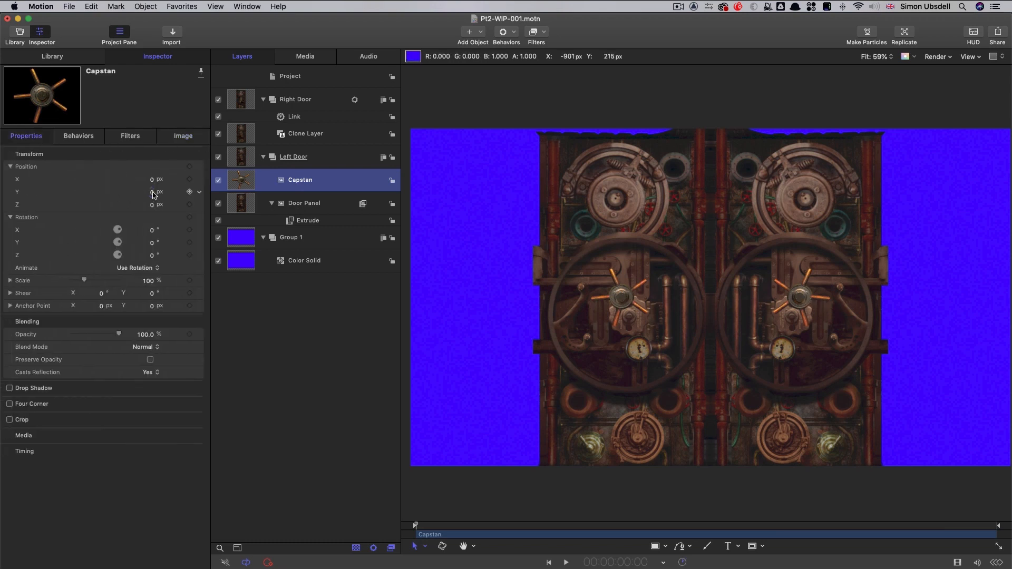
{"action": "left_click_drag", "start_coordinate": [153, 195], "coordinate": [153, 236]}
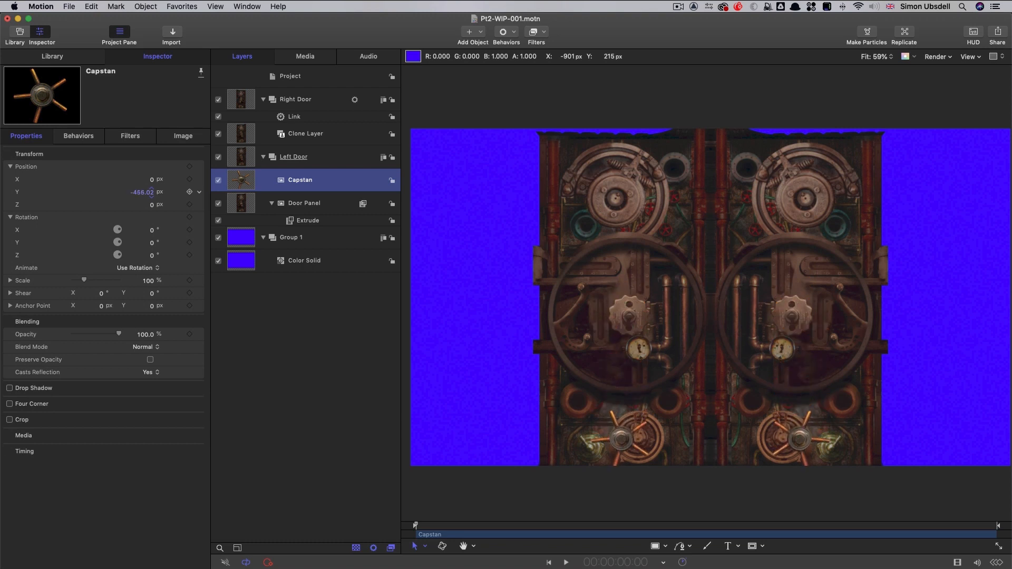
{"action": "left_click_drag", "start_coordinate": [151, 191], "coordinate": [174, 179]}
- Move to 8:00 and add a Z rotation keyframe for the Capstan set to -10°
{"action": "left_click", "coordinate": [569, 526]}
{"action": "double_click", "coordinate": [632, 562]}
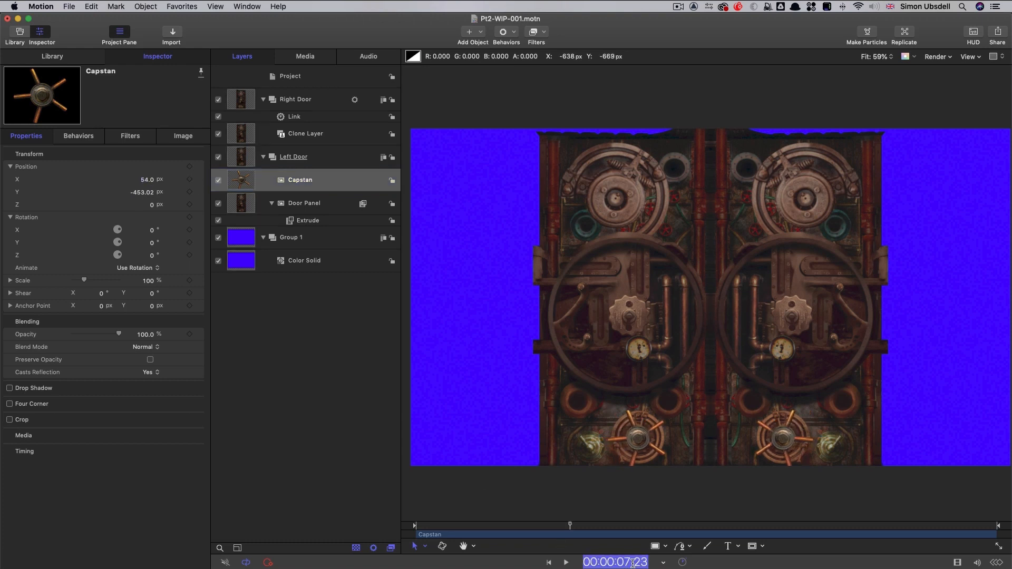
{"action": "type", "text": "800"}
{"action": "key", "text": "Return"}
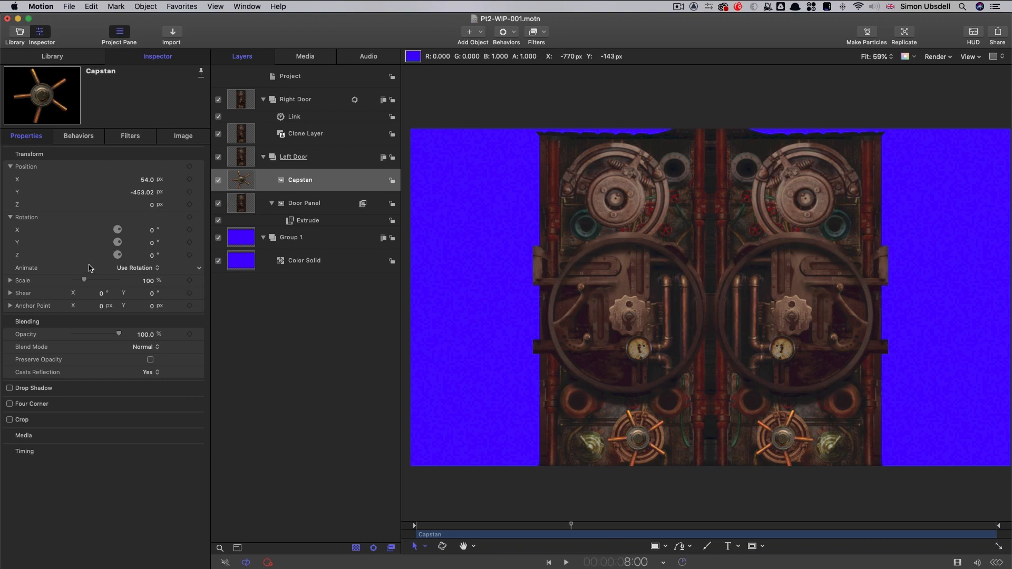
{"action": "left_click", "coordinate": [190, 255]}
{"action": "left_click", "coordinate": [152, 257]}
{"action": "key", "text": "Return"}
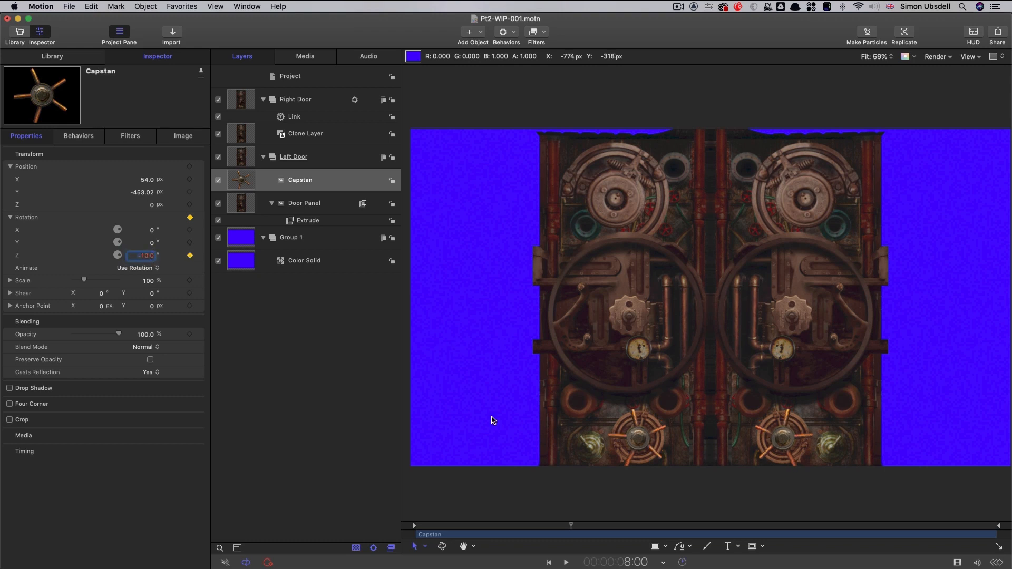
- Move to 9:00 and set the Capstan's Z rotation to 25°
{"action": "left_click", "coordinate": [636, 563]}
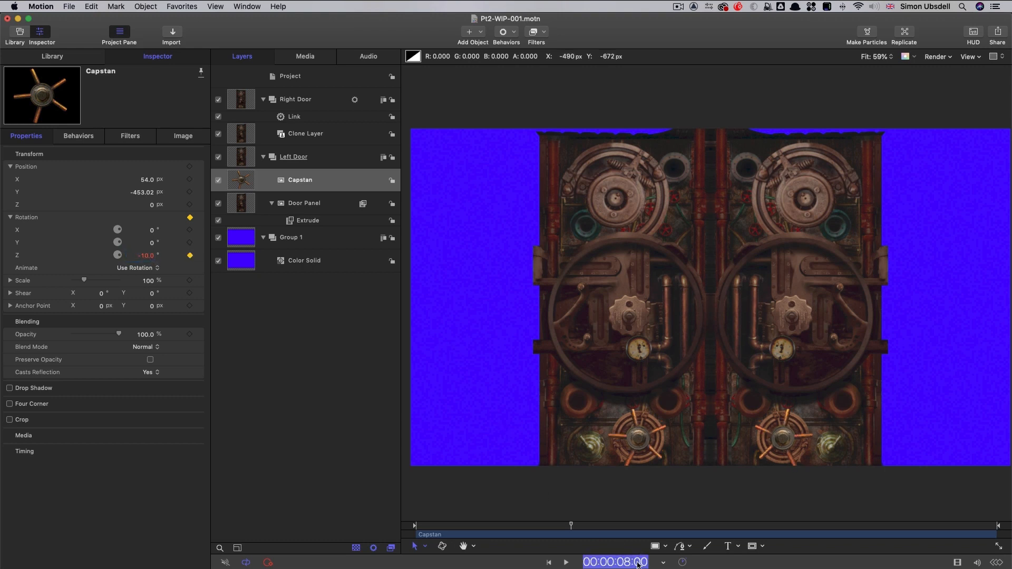
{"action": "type", "text": "900"}
{"action": "key", "text": "Return"}
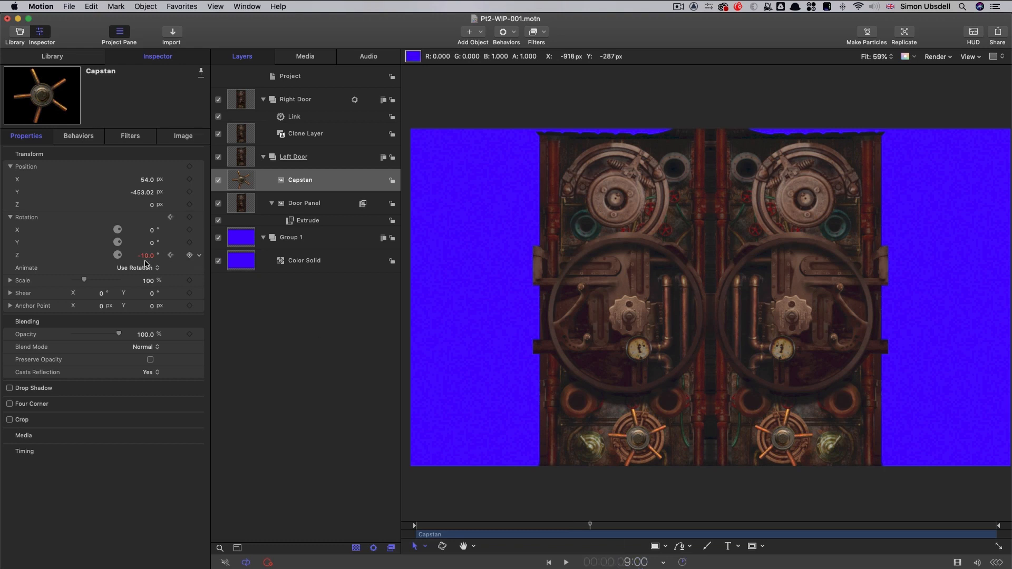
{"action": "left_click", "coordinate": [147, 256]}
{"action": "type", "text": "25"}
{"action": "key", "text": "Return"}
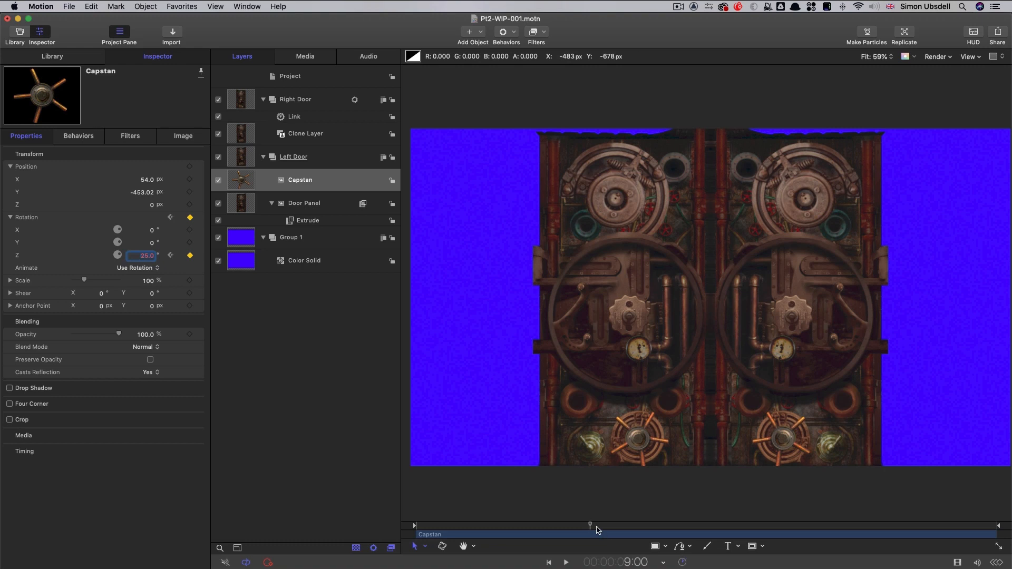
- Play back the capstan rotation together with the door opening
{"action": "left_click", "coordinate": [525, 527]}
{"action": "key", "text": "space"}
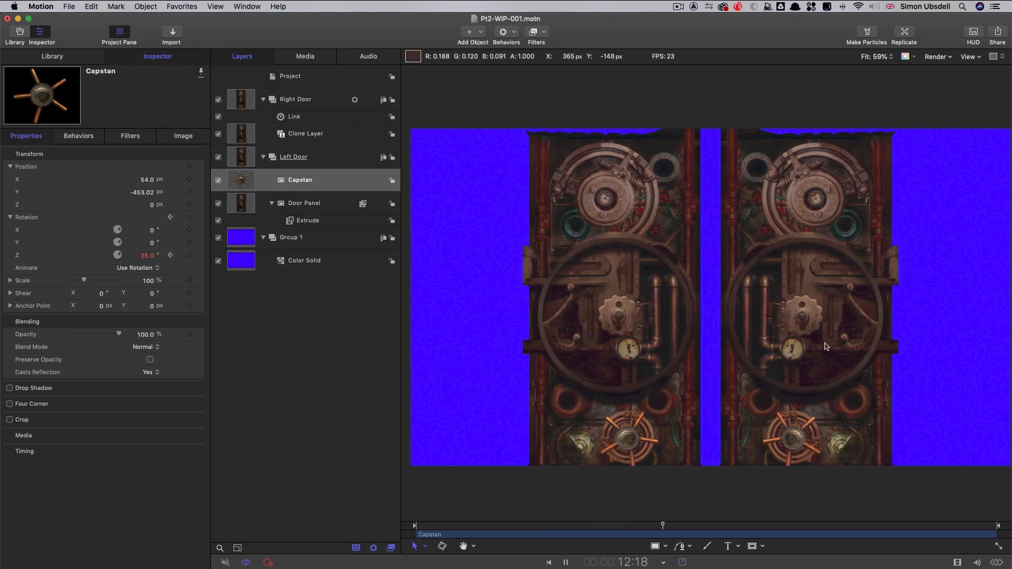
{"action": "left_click", "coordinate": [367, 78]}
{"action": "key", "text": "space"}
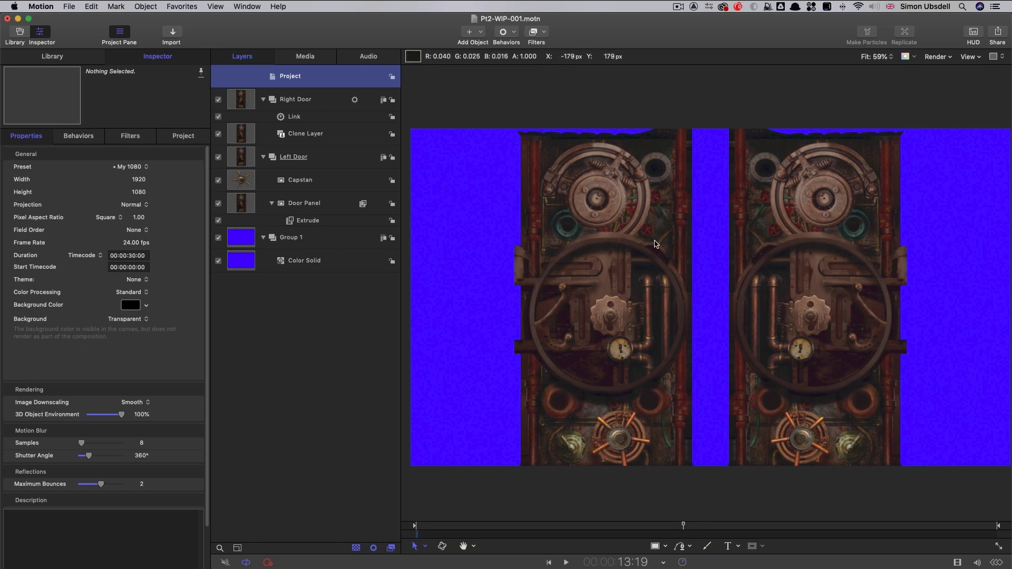
- Import GearHangerAssembly.png and move it into a new group at the top of the layer stack
{"action": "left_click", "coordinate": [173, 33]}
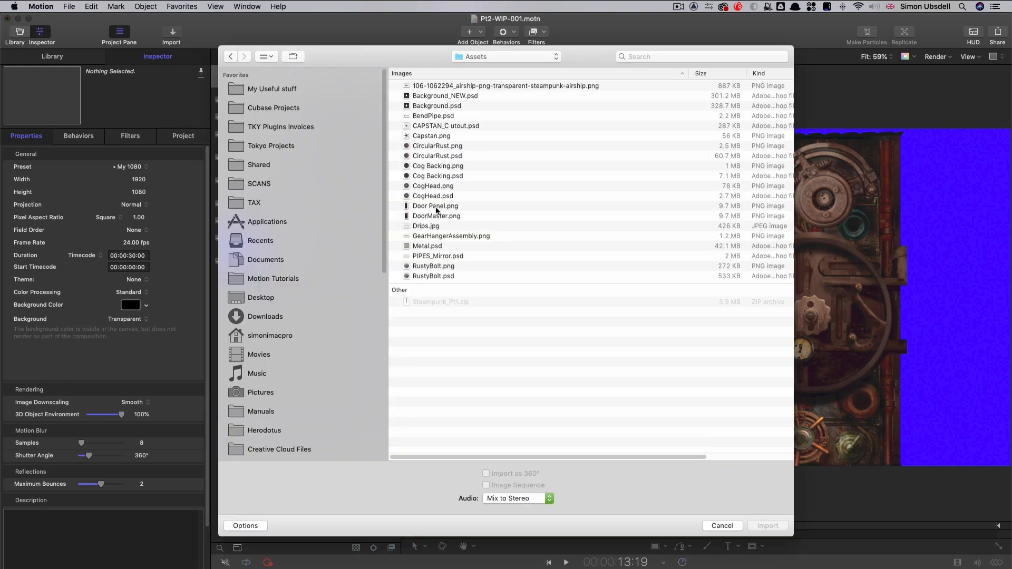
{"action": "left_click", "coordinate": [451, 236]}
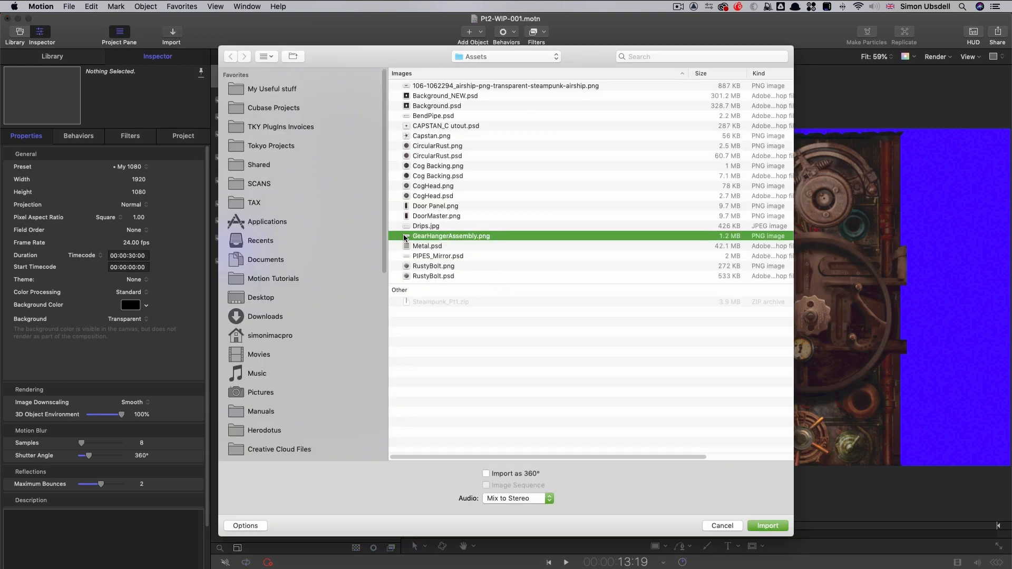
{"action": "left_click", "coordinate": [768, 526]}
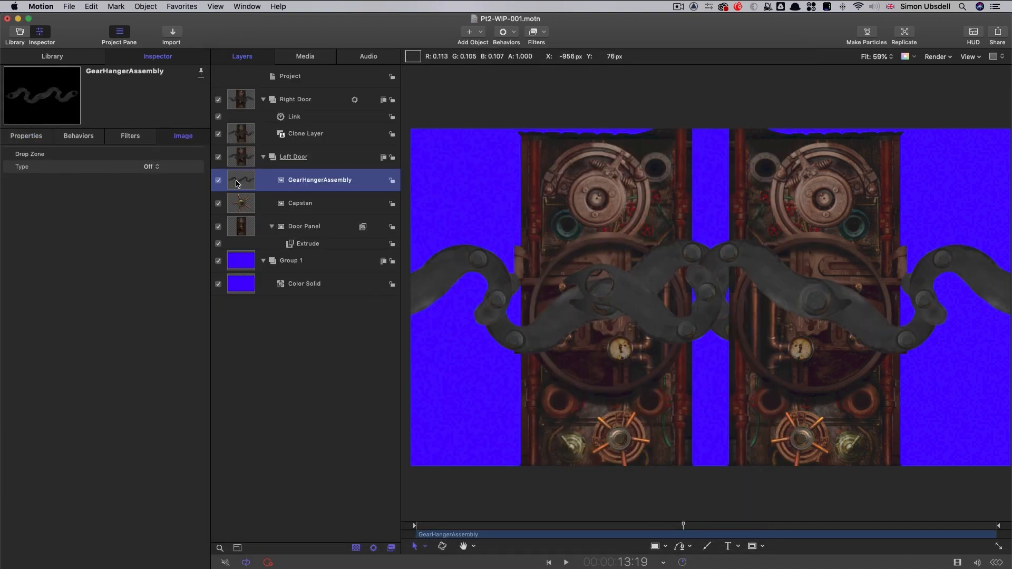
{"action": "left_click_drag", "start_coordinate": [236, 183], "coordinate": [260, 91]}
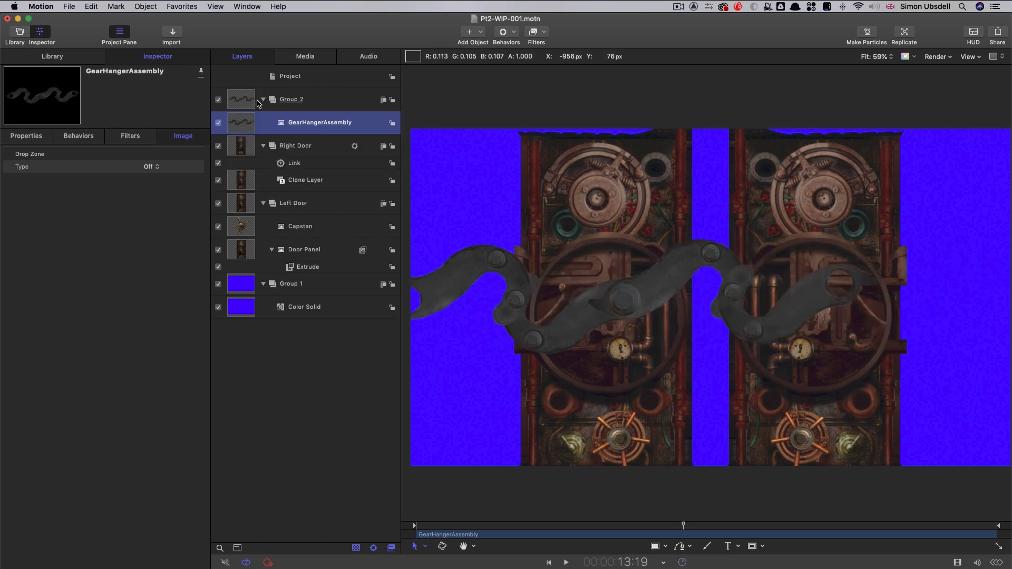
- Solo the gear hanger group, reset the hanger's transform, then unsolo it
{"action": "left_click", "coordinate": [218, 100], "text": "alt"}
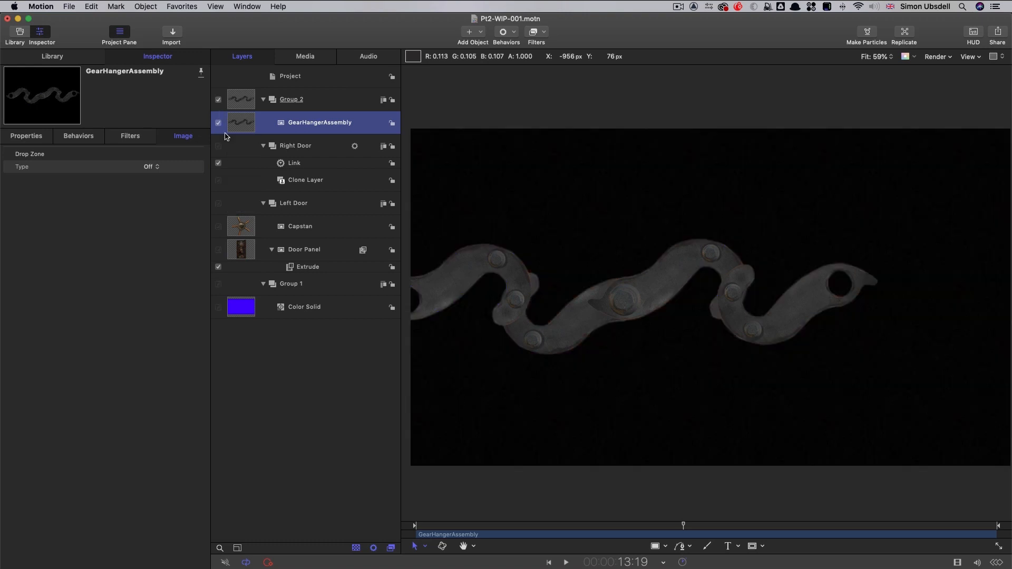
{"action": "left_click", "coordinate": [22, 137]}
{"action": "right_click", "coordinate": [95, 175]}
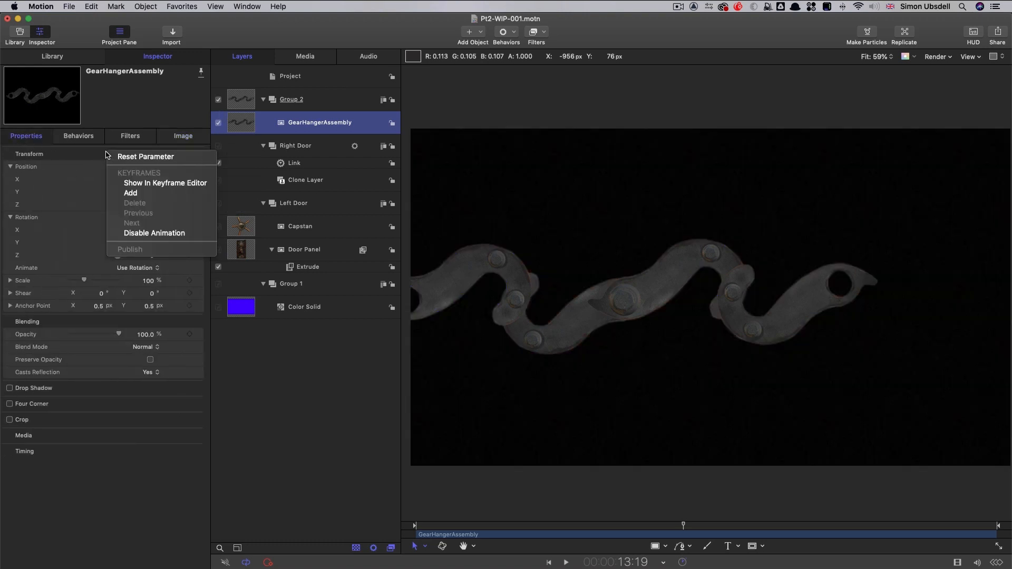
{"action": "left_click", "coordinate": [119, 157]}
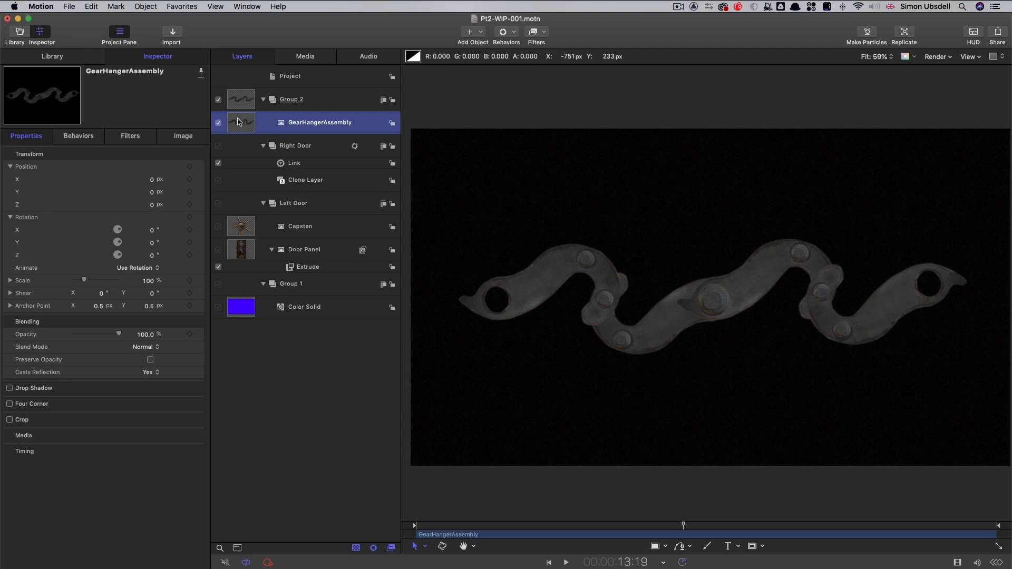
{"action": "left_click", "coordinate": [219, 100], "text": "alt"}
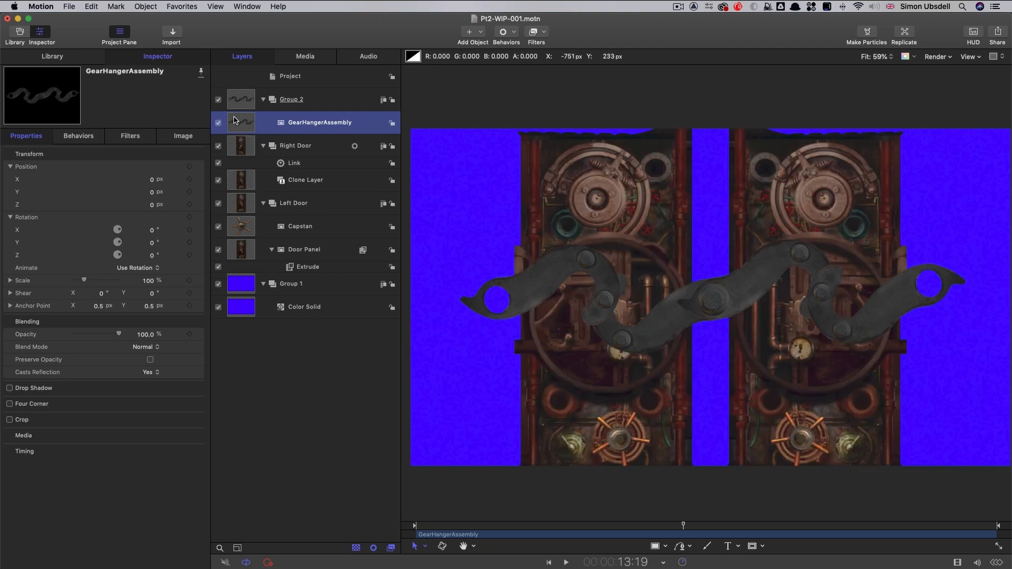
- Set the GearHangerAssembly anchor point to X 700 px and Y 45 px
{"action": "left_click", "coordinate": [185, 136]}
{"action": "left_click", "coordinate": [29, 138]}
{"action": "left_click", "coordinate": [100, 308]}
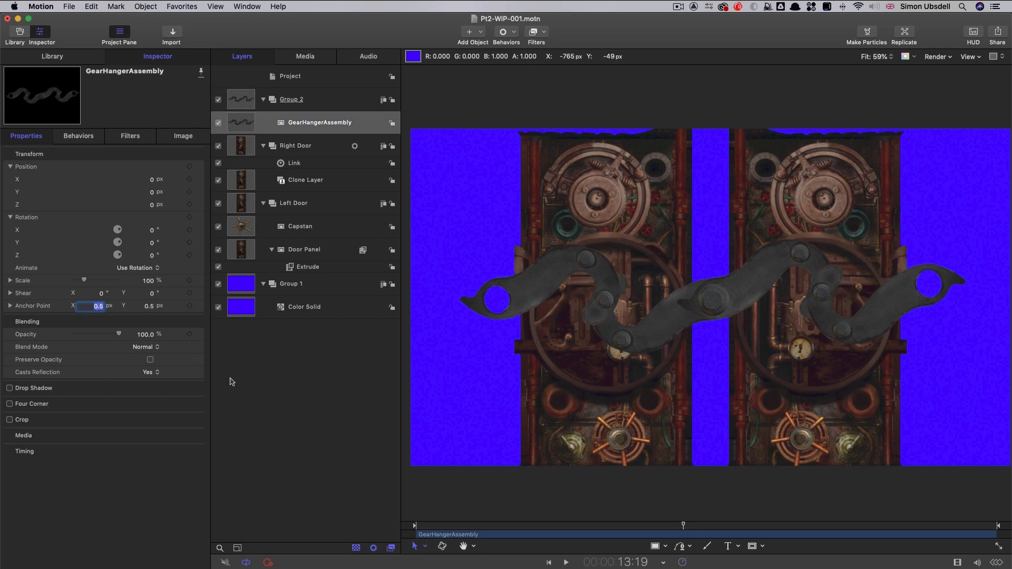
{"action": "key", "text": "Tab"}
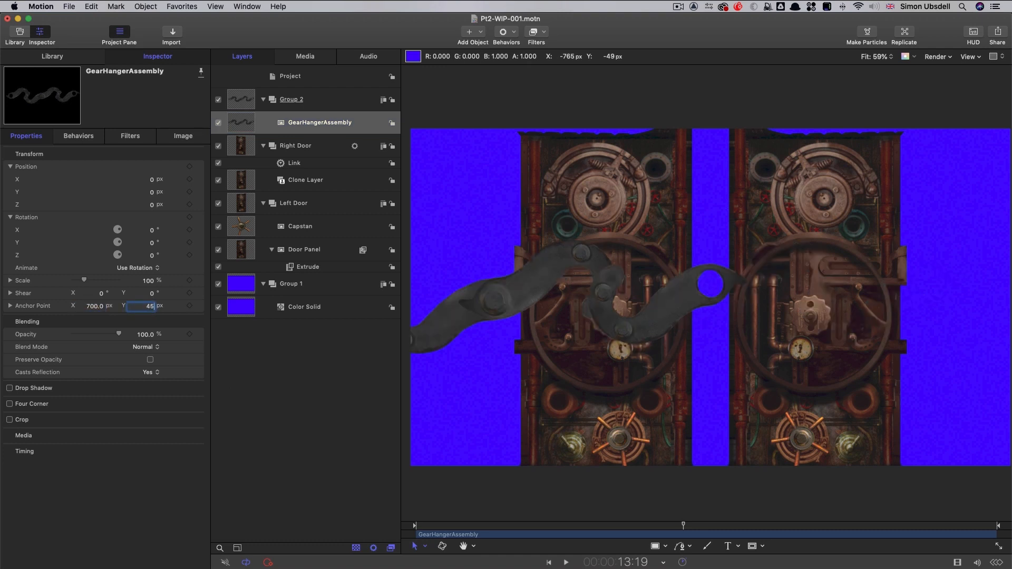
{"action": "key", "text": "Return"}
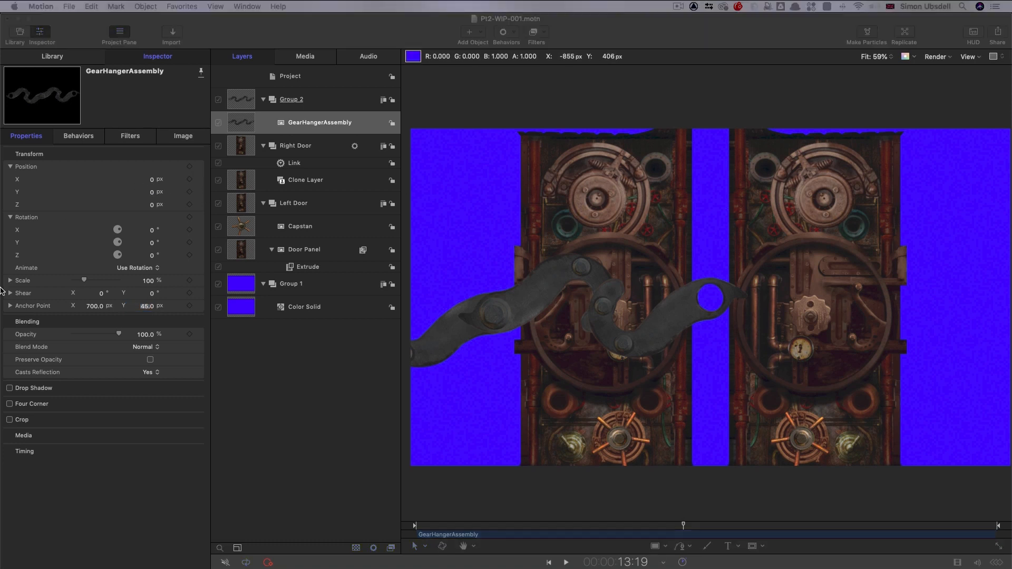
- Add a Link parameter behavior to the hanger's X position, linked to the Left Door with an X offset of -200
{"action": "left_click", "coordinate": [199, 180]}
{"action": "mouse_move", "coordinate": [254, 276]}
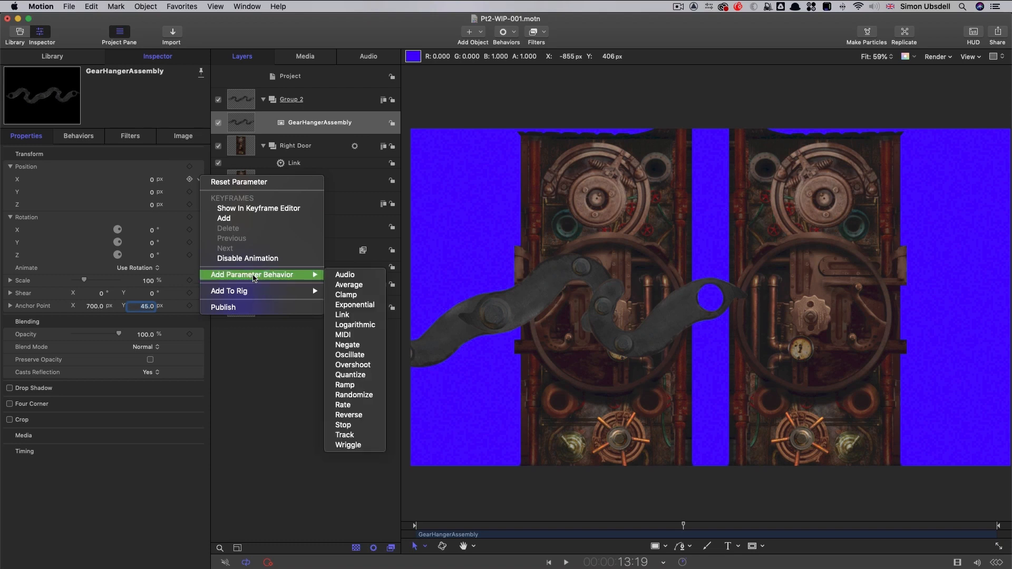
{"action": "left_click", "coordinate": [353, 314]}
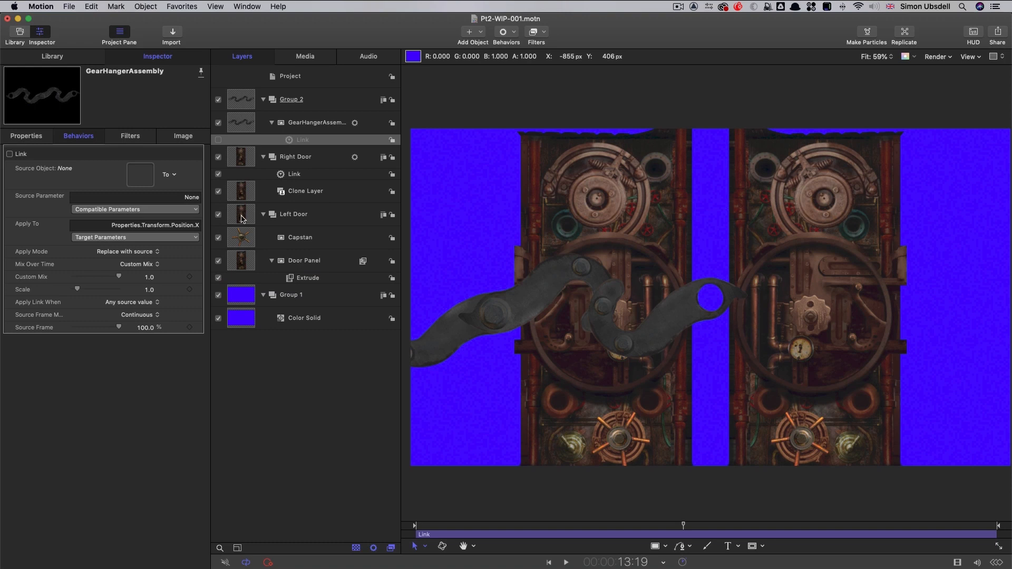
{"action": "left_click_drag", "start_coordinate": [242, 218], "coordinate": [142, 176]}
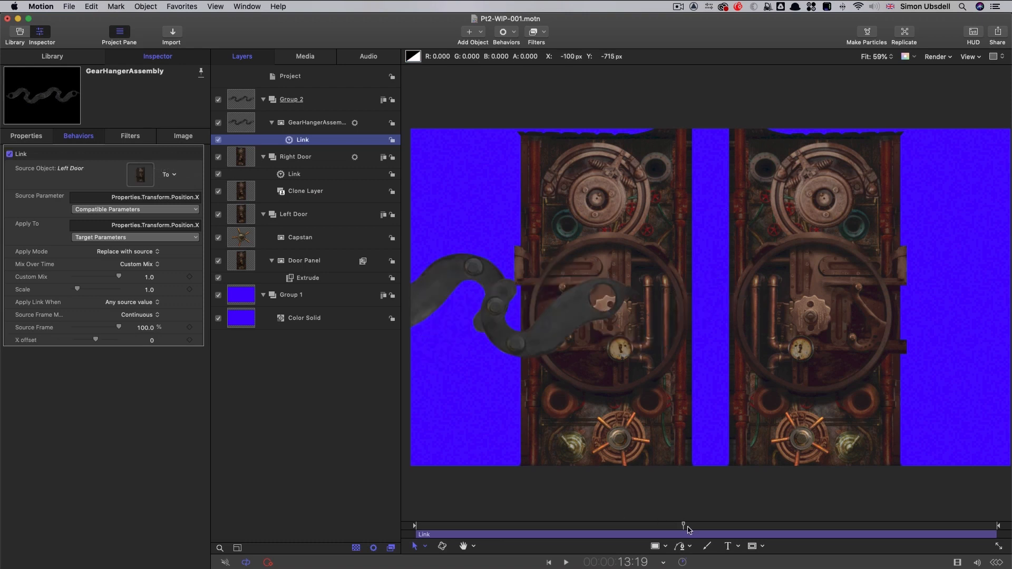
{"action": "left_click_drag", "start_coordinate": [687, 525], "coordinate": [524, 524]}
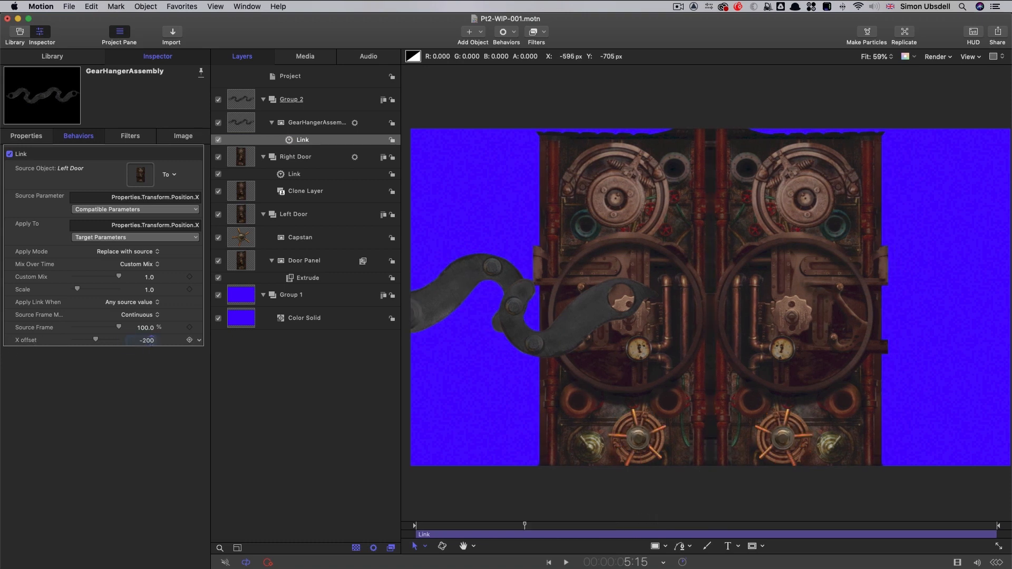
- Move Group 2 behind the doors, just above the background Group 1
{"action": "left_click", "coordinate": [247, 101]}
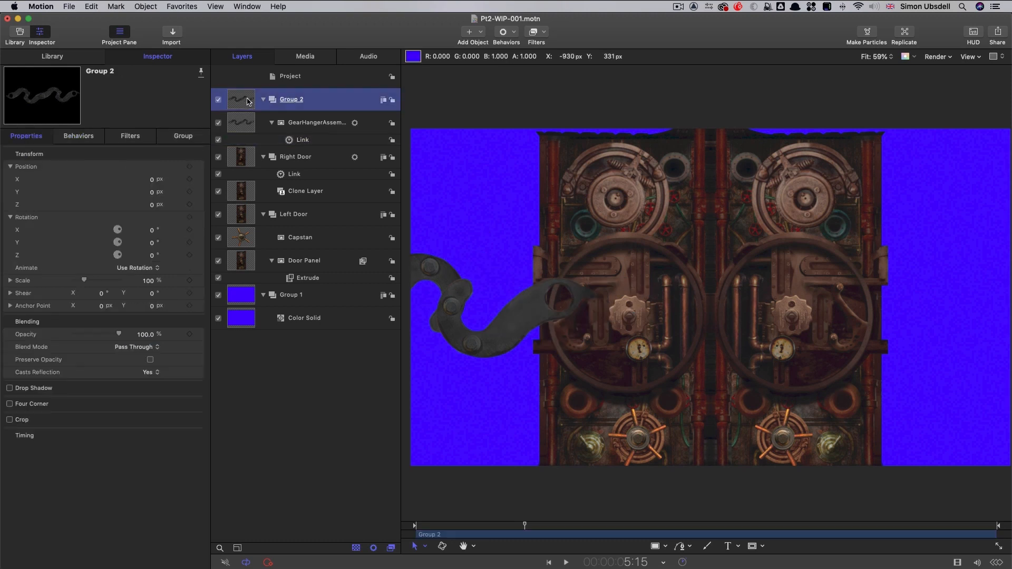
{"action": "key", "text": "super+shift+bracketleft"}
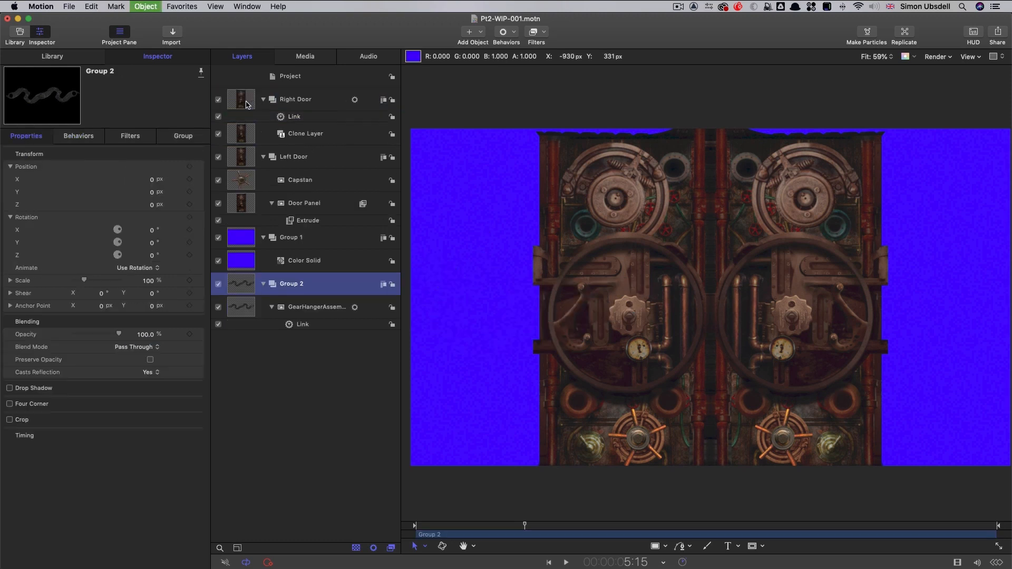
{"action": "key", "text": "super+bracketright"}
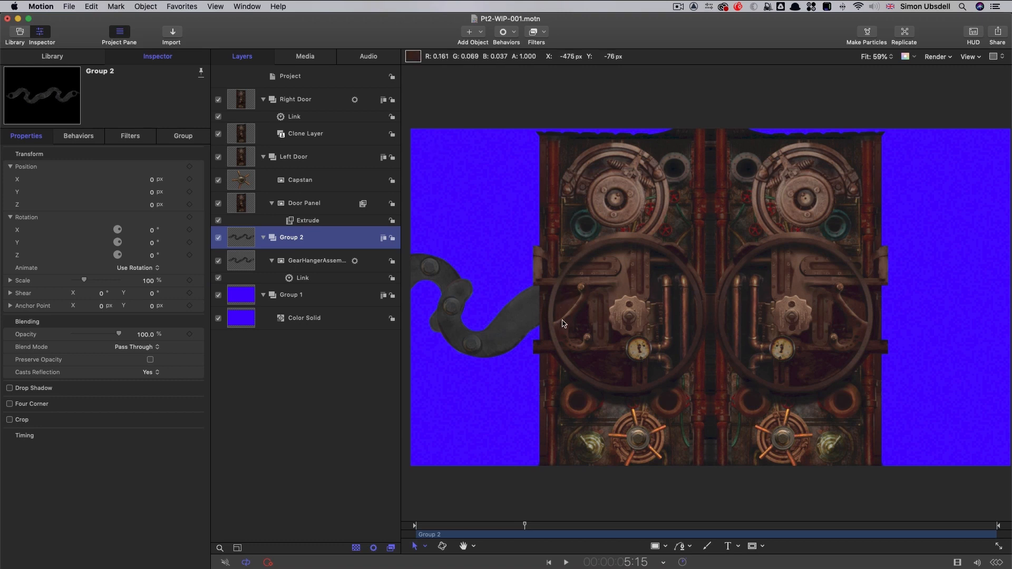
- Set the GearHangerAssembly's Y position to -360 px
{"action": "left_click_drag", "start_coordinate": [524, 525], "coordinate": [578, 530]}
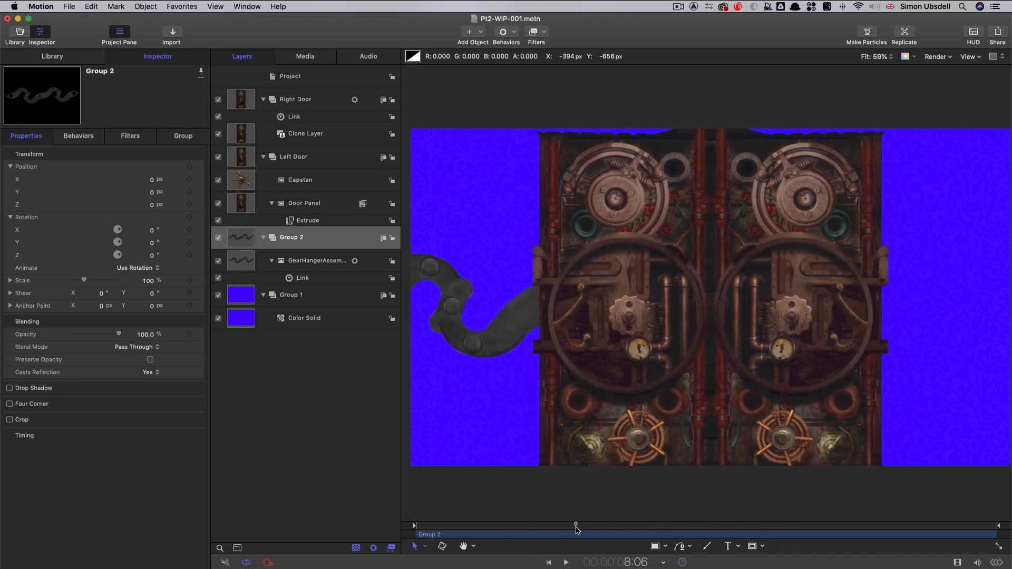
{"action": "left_click", "coordinate": [240, 243]}
{"action": "left_click", "coordinate": [240, 263]}
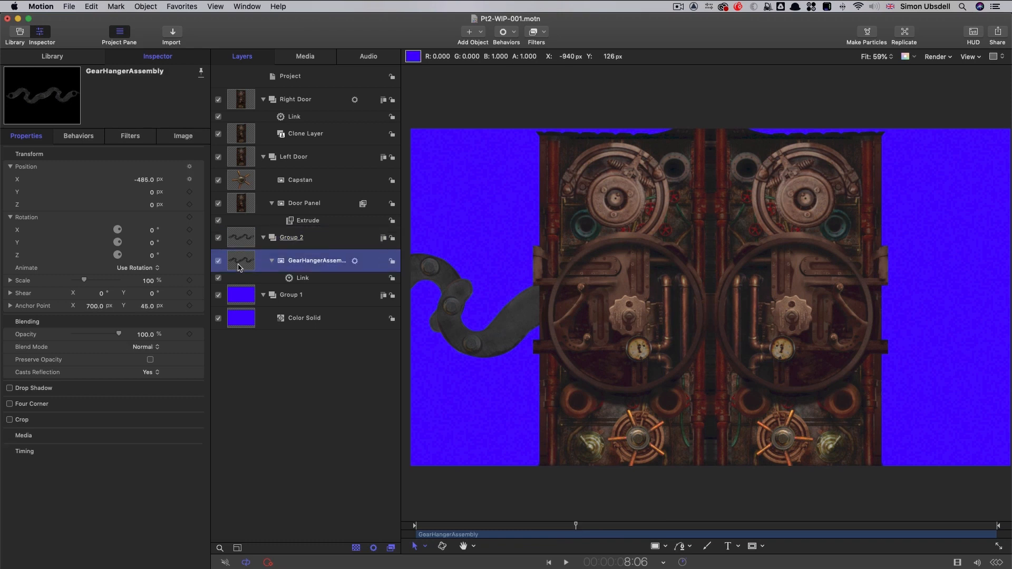
{"action": "left_click", "coordinate": [152, 193]}
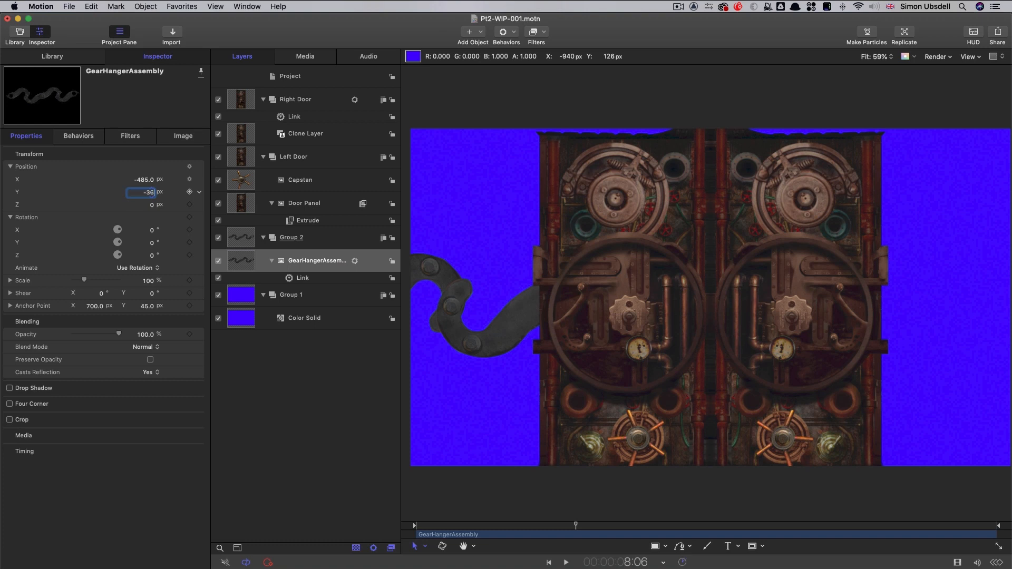
{"action": "key", "text": "Return"}
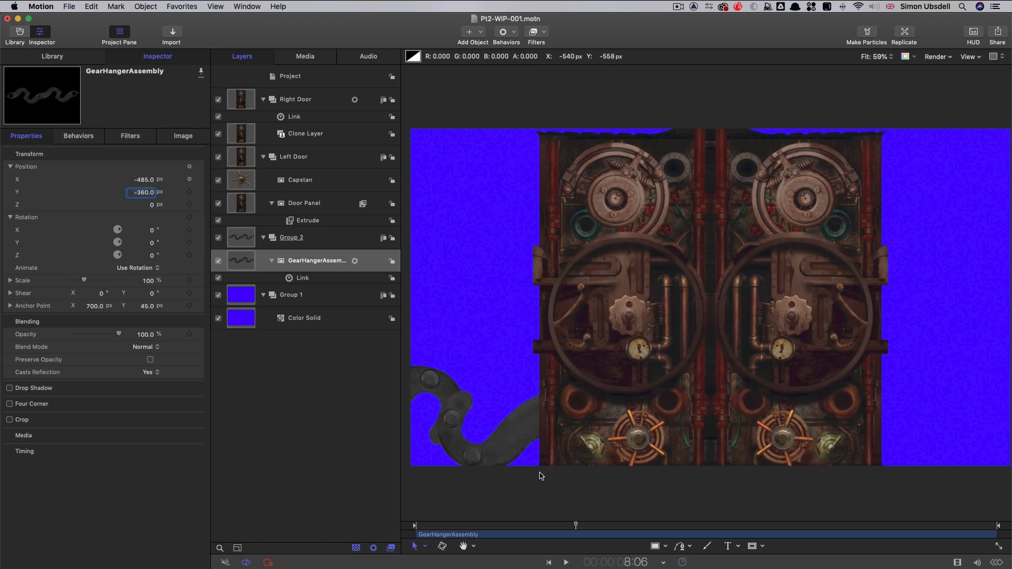
- Add a Link parameter behavior to the hanger's Z rotation, sourced from the Left Door's Position X
{"action": "right_click", "coordinate": [199, 256]}
{"action": "mouse_move", "coordinate": [243, 357]}
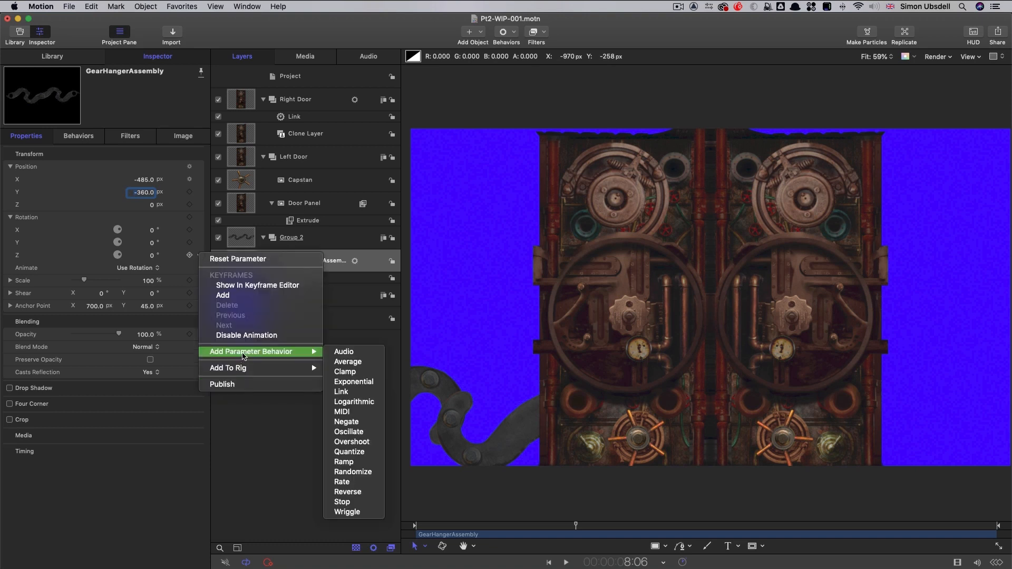
{"action": "left_click", "coordinate": [352, 391]}
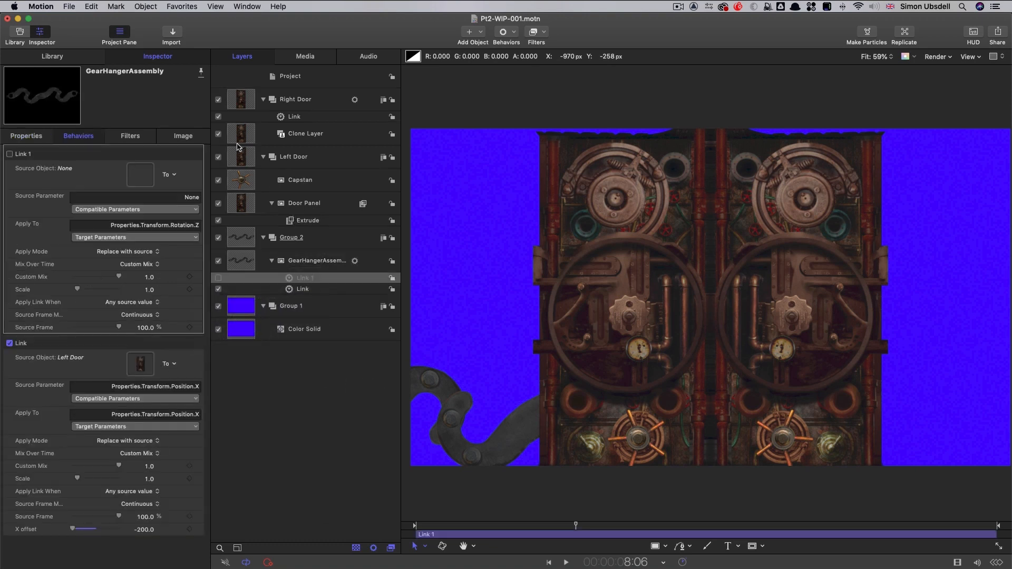
{"action": "left_click_drag", "start_coordinate": [242, 157], "coordinate": [140, 175]}
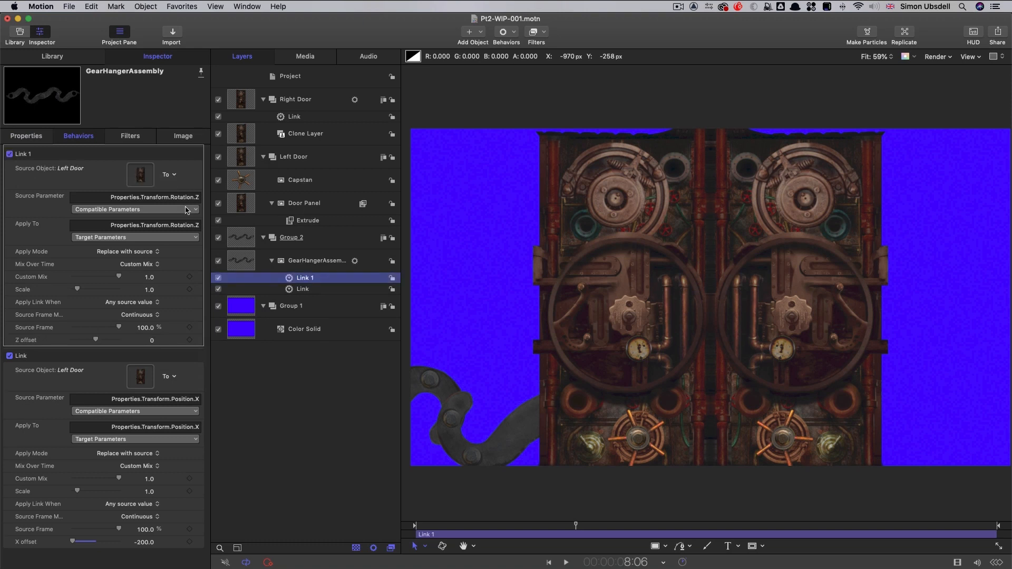
{"action": "left_click", "coordinate": [114, 209]}
{"action": "mouse_move", "coordinate": [121, 220]}
{"action": "mouse_move", "coordinate": [237, 220]}
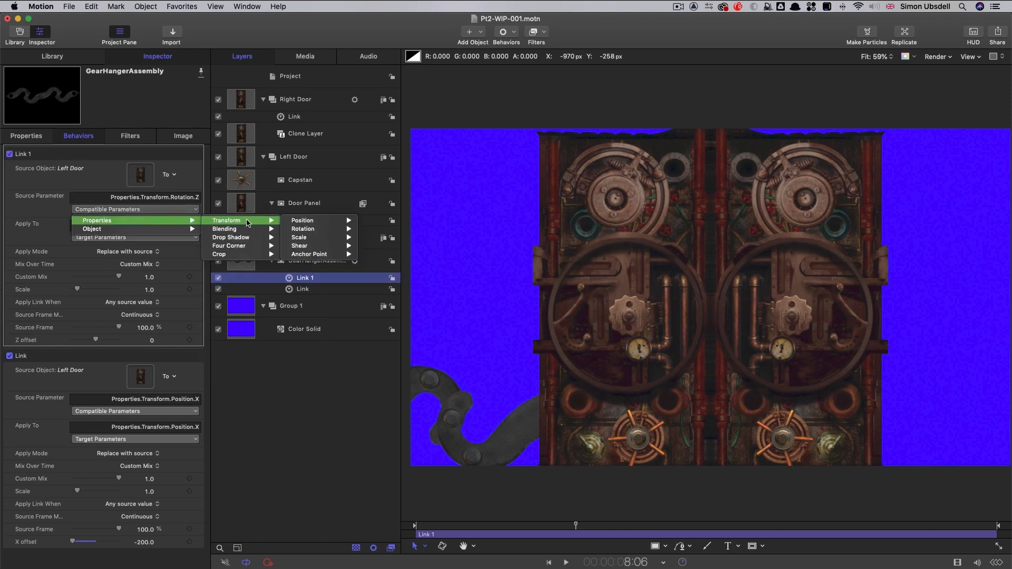
{"action": "mouse_move", "coordinate": [320, 223]}
{"action": "left_click", "coordinate": [371, 221]}
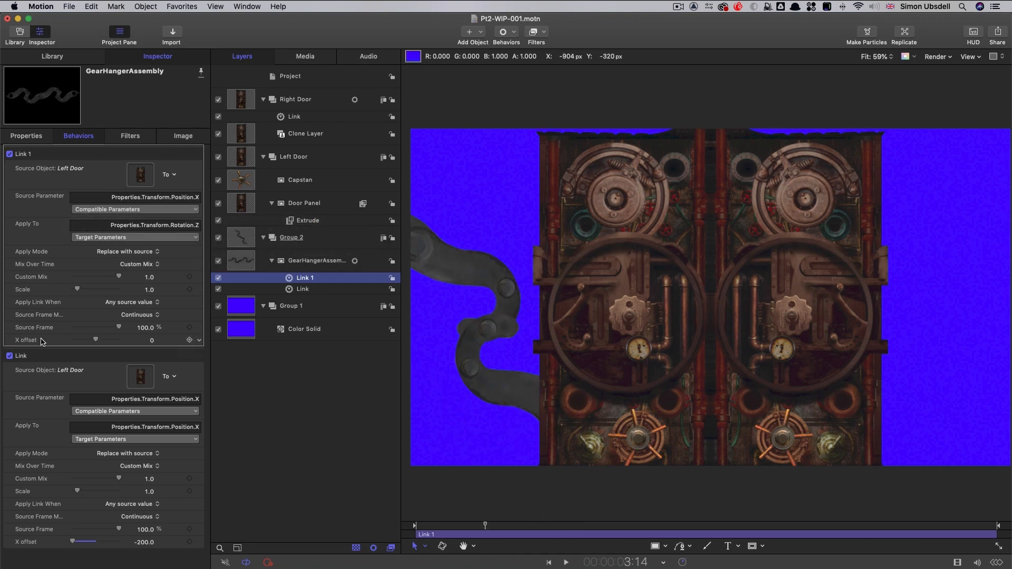
- Set the new rotation link's X offset to 200
{"action": "left_click", "coordinate": [152, 340]}
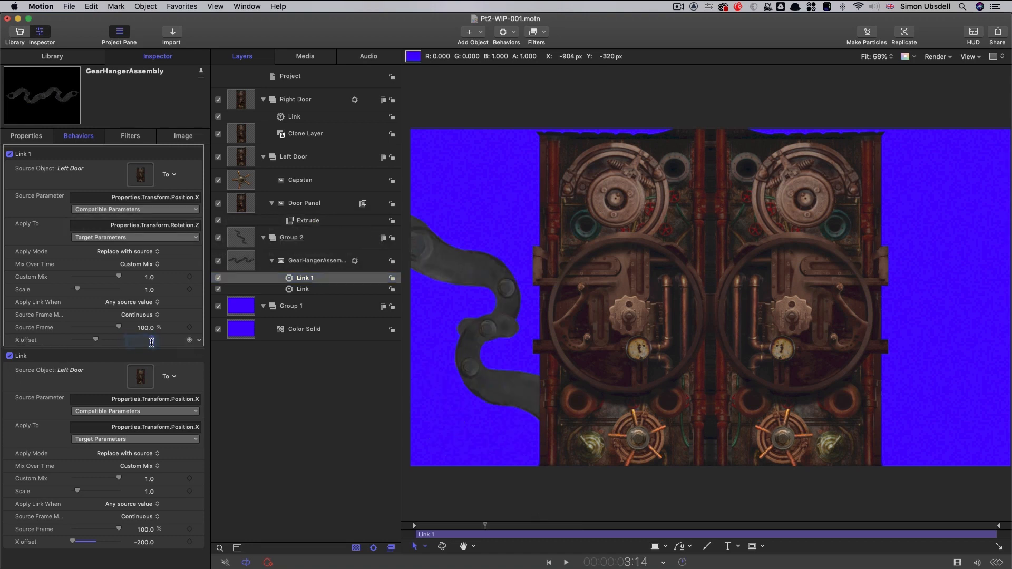
{"action": "type", "text": "200"}
{"action": "key", "text": "Return"}
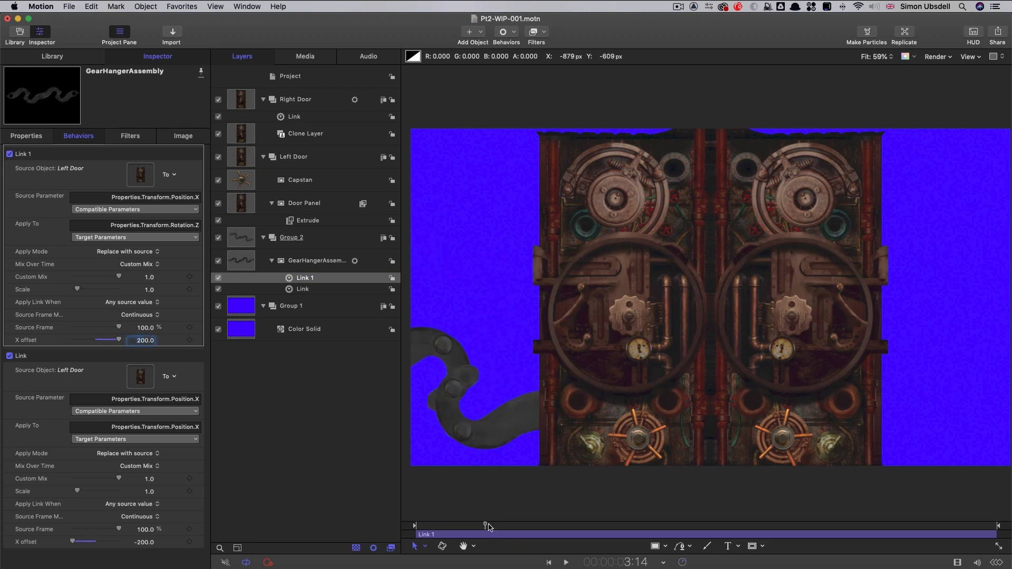
- Play back the animation to check the hanger's rotation with the door movement
{"action": "left_click_drag", "start_coordinate": [488, 527], "coordinate": [572, 535]}
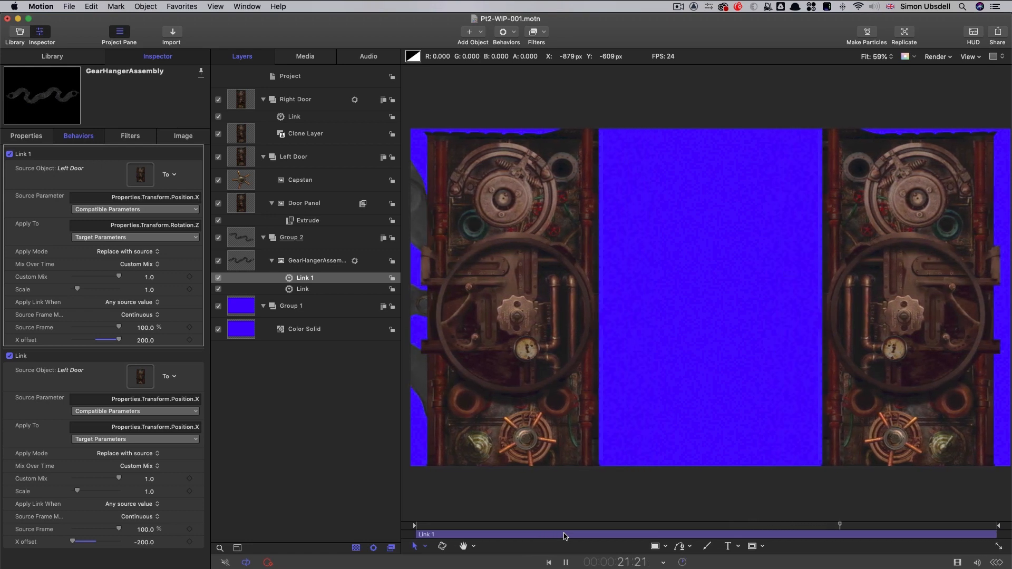
{"action": "key", "text": "space"}
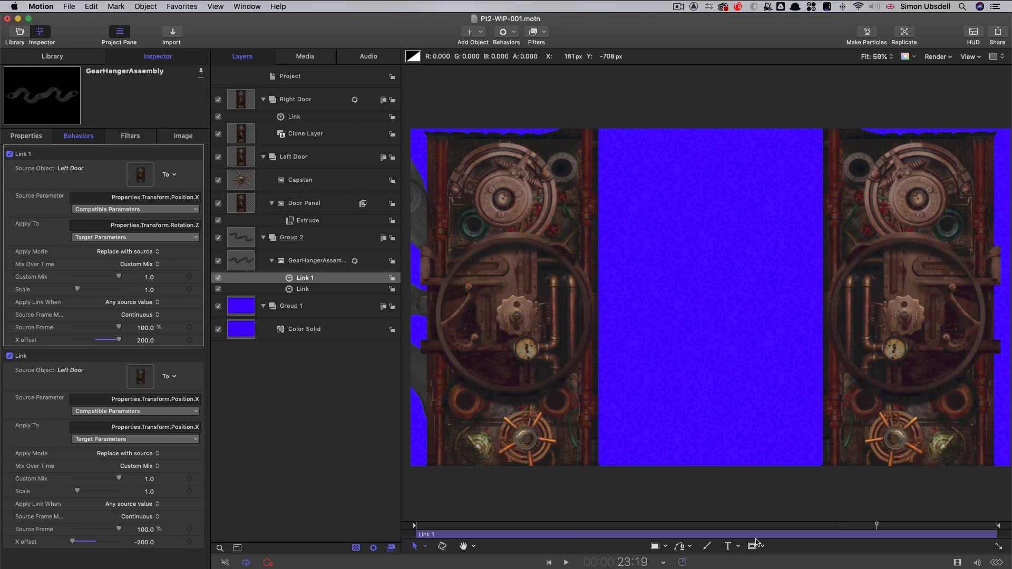
{"action": "left_click", "coordinate": [757, 526]}
{"action": "left_click_drag", "start_coordinate": [757, 526], "coordinate": [490, 527]}
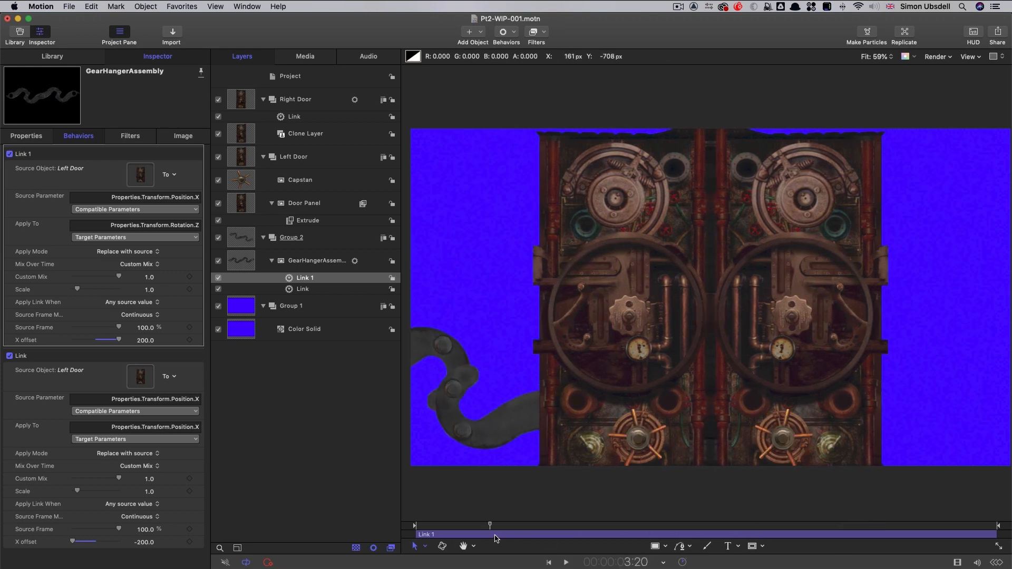
- Duplicate the GearHangerAssembly and set the copy's Y position to 360 px
{"action": "left_click", "coordinate": [238, 263]}
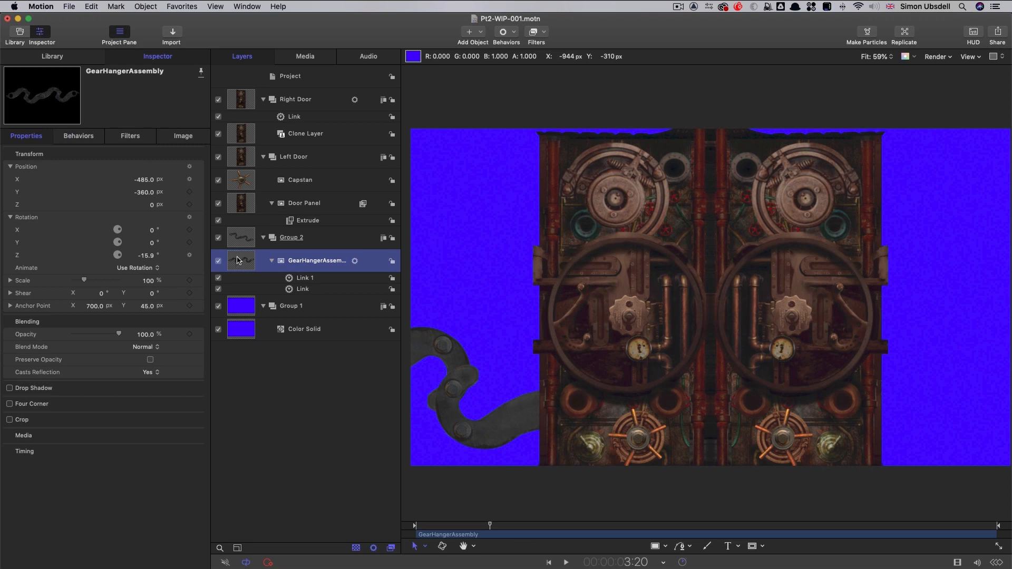
{"action": "right_click", "coordinate": [238, 260]}
{"action": "left_click", "coordinate": [252, 293]}
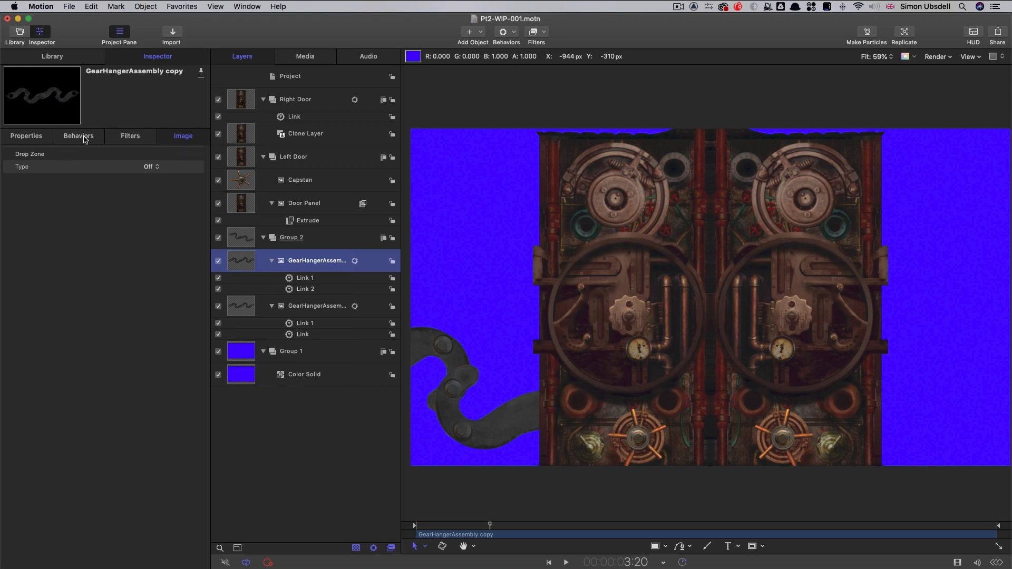
{"action": "left_click", "coordinate": [29, 135]}
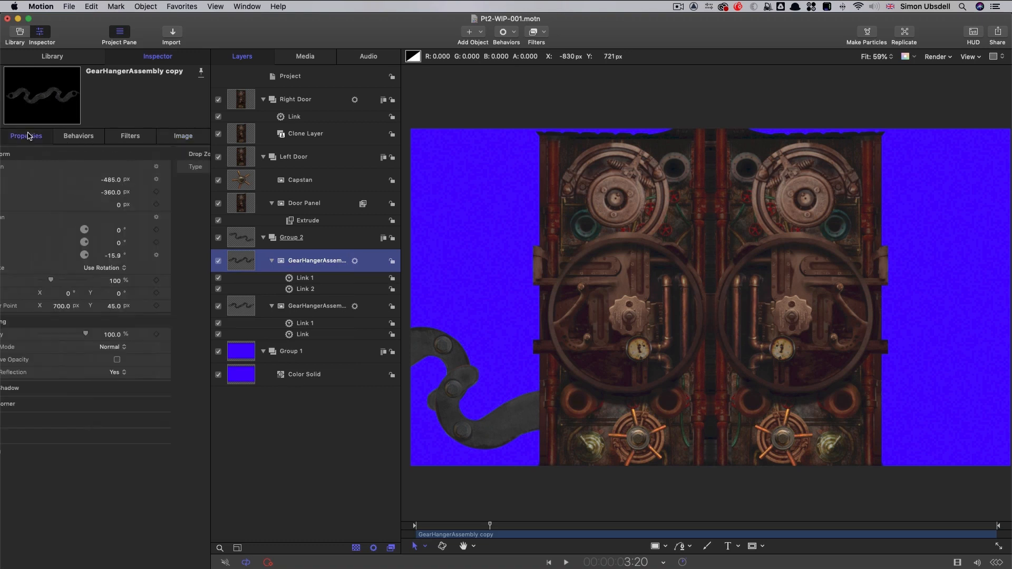
{"action": "left_click", "coordinate": [146, 193]}
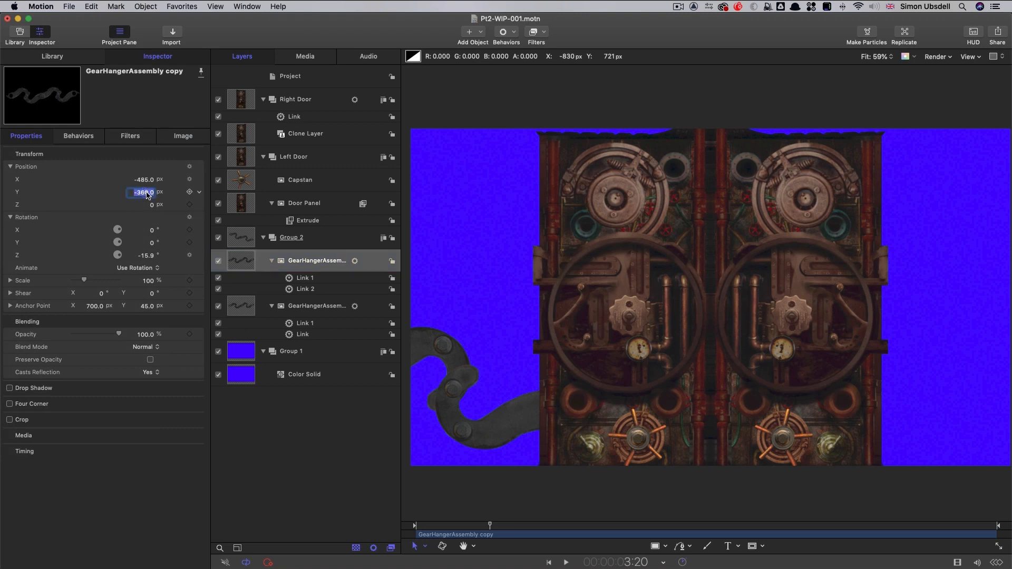
{"action": "type", "text": "360"}
{"action": "key", "text": "Return"}
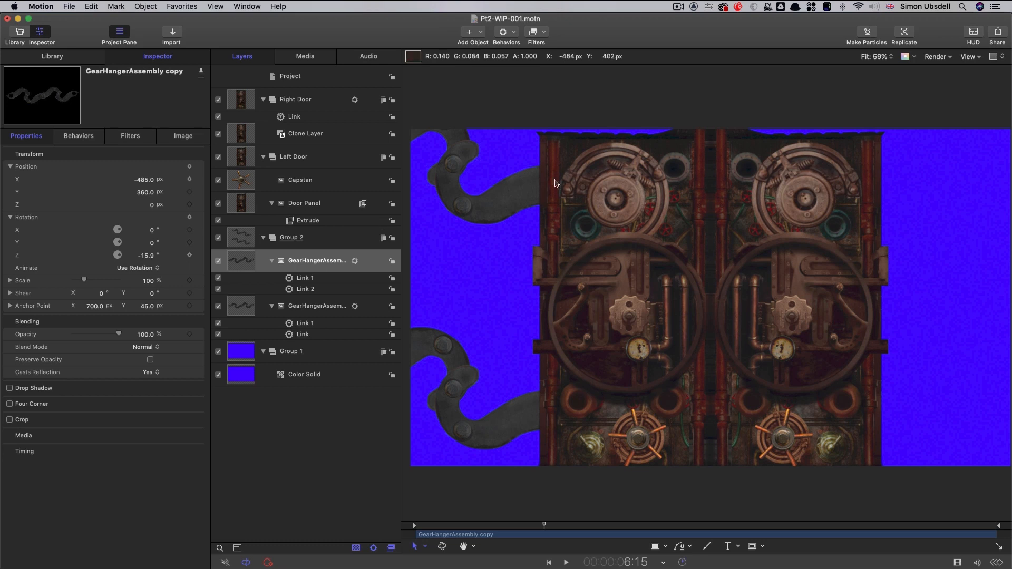
- Flip the hanger copy by setting its X rotation to 180° and preview the playback
{"action": "left_click", "coordinate": [152, 232]}
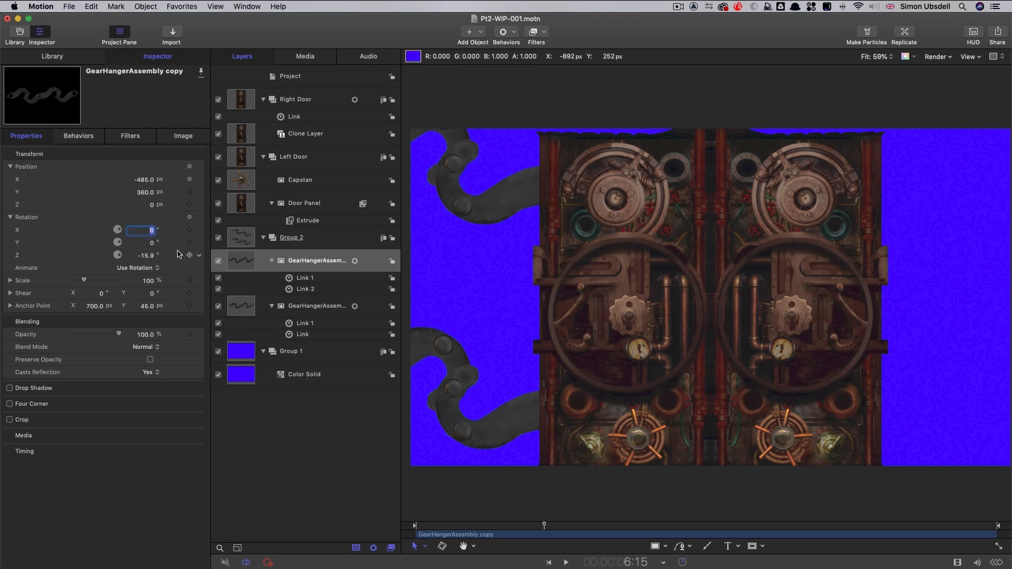
{"action": "type", "text": "180"}
{"action": "key", "text": "Return"}
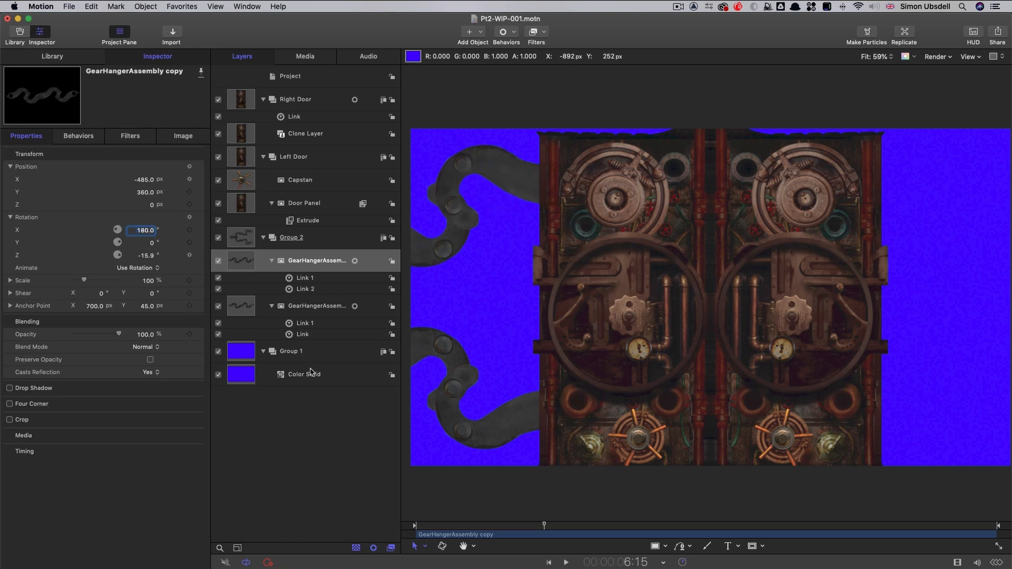
{"action": "left_click_drag", "start_coordinate": [544, 526], "coordinate": [583, 526]}
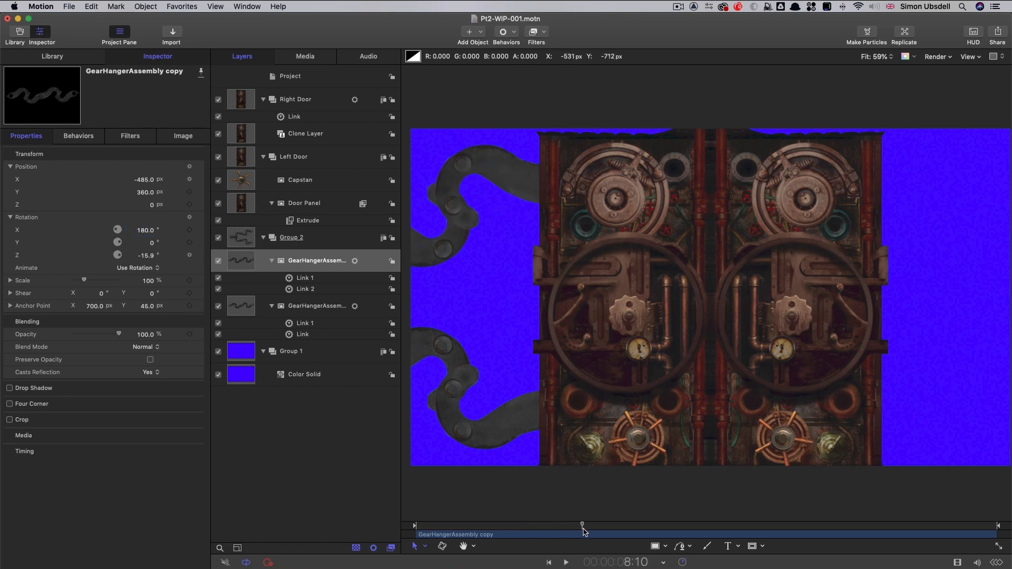
{"action": "key", "text": "space"}
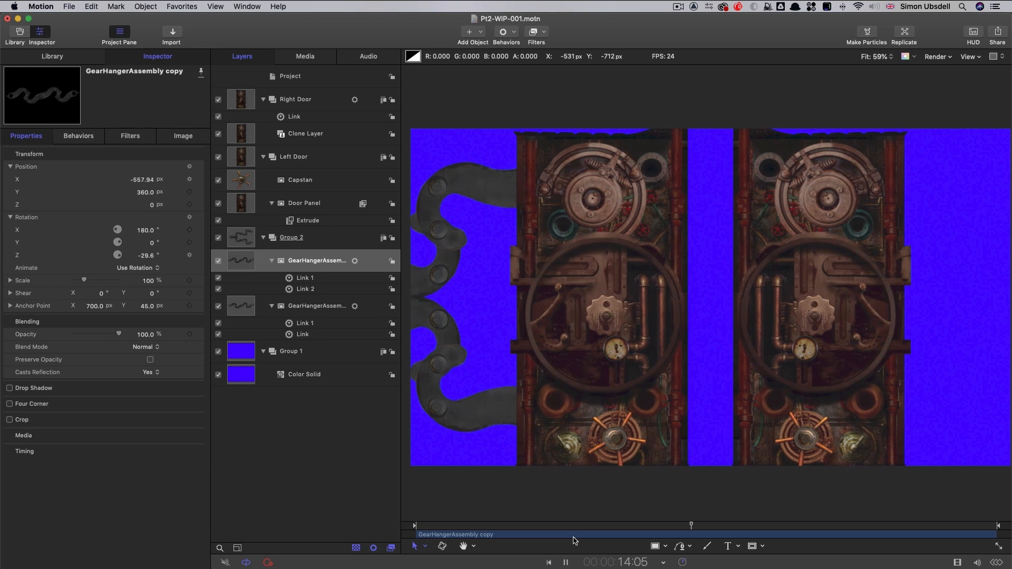
- Make a clone layer of the Left Hangers group
{"action": "left_click", "coordinate": [239, 238]}
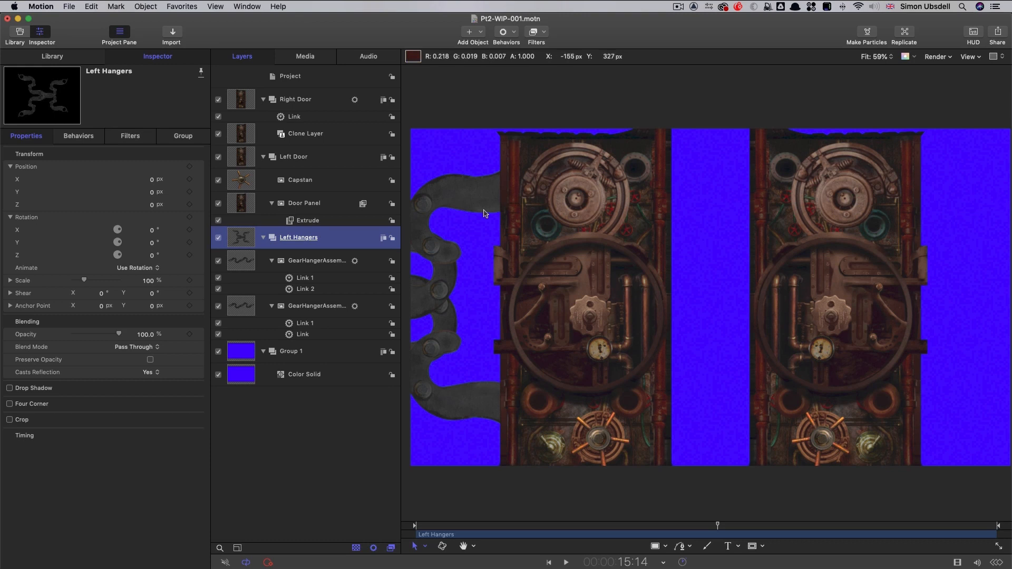
{"action": "right_click", "coordinate": [236, 235]}
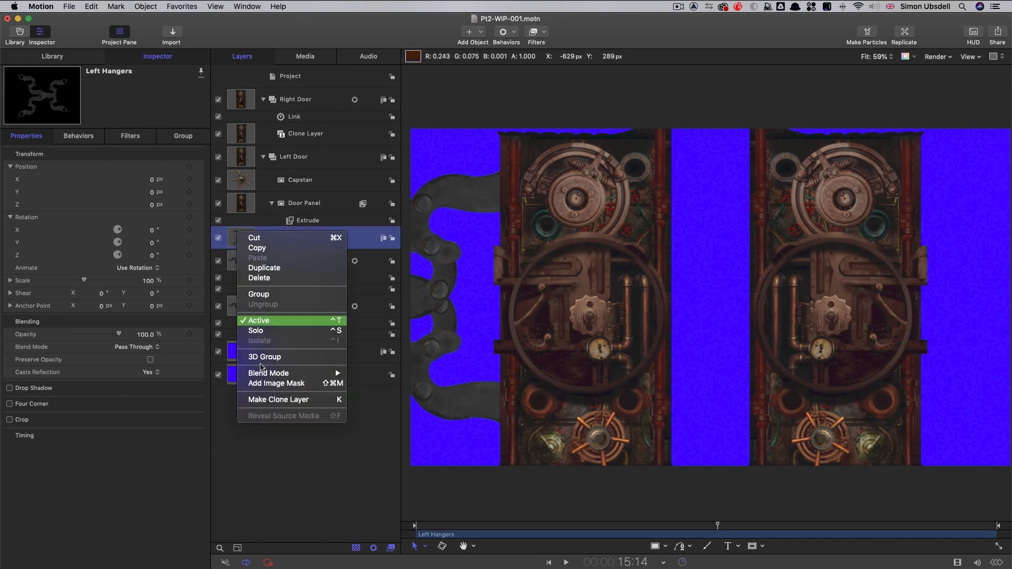
{"action": "left_click", "coordinate": [274, 401]}
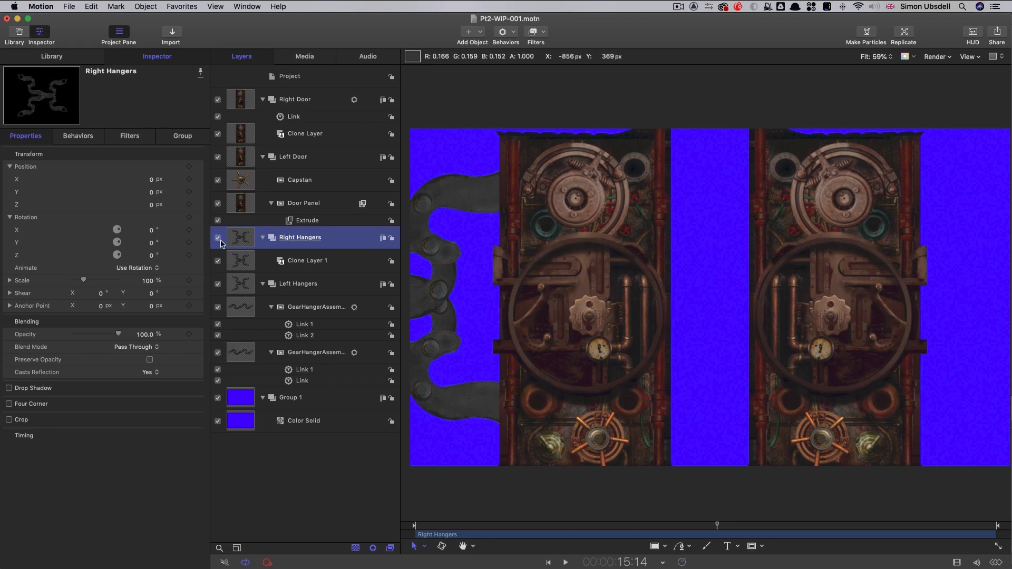
- Mirror the Right Hangers group by setting its Y rotation to 180°
{"action": "left_click", "coordinate": [151, 243]}
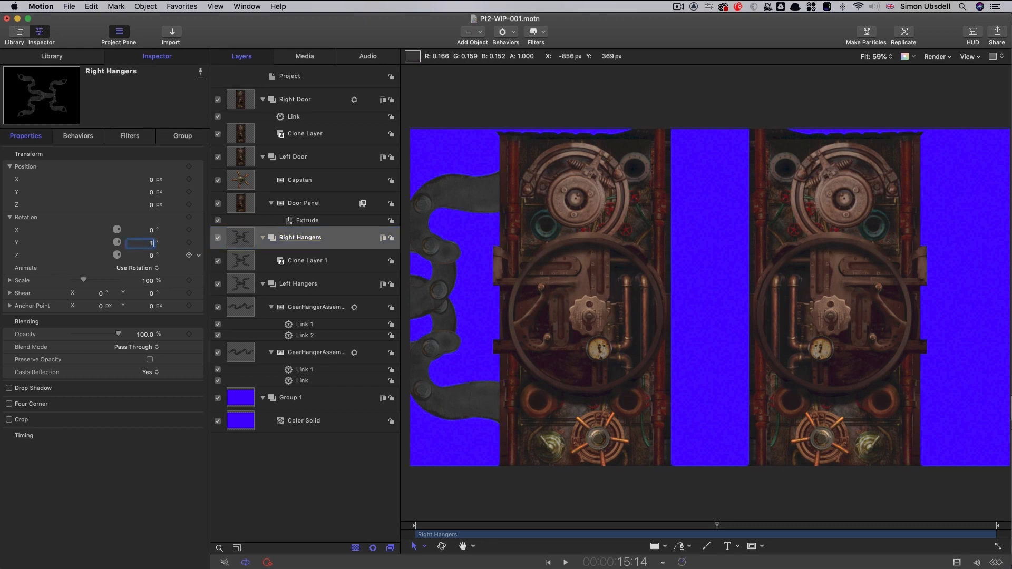
{"action": "key", "text": "Return"}
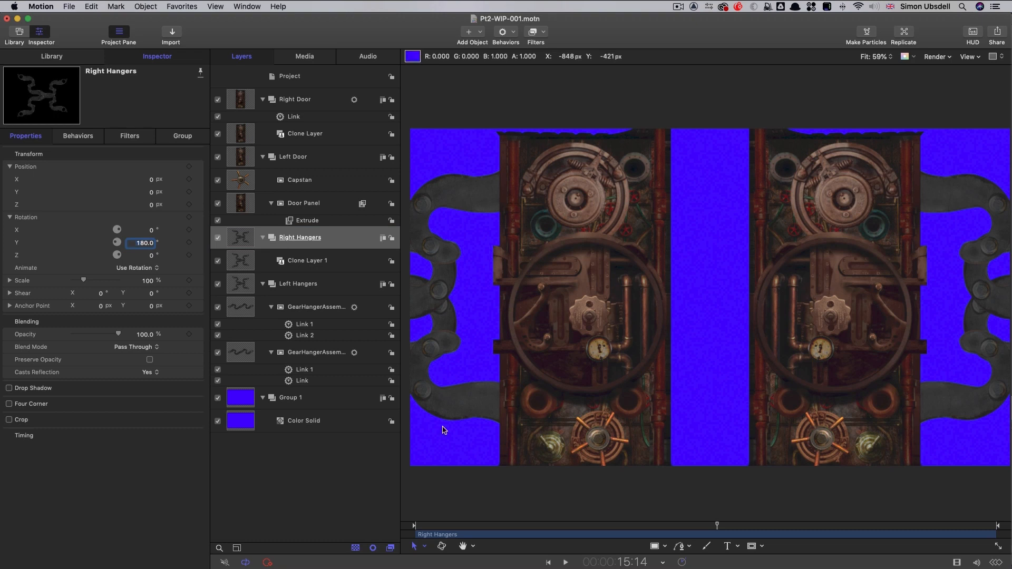
{"action": "left_click_drag", "start_coordinate": [718, 525], "coordinate": [690, 542]}
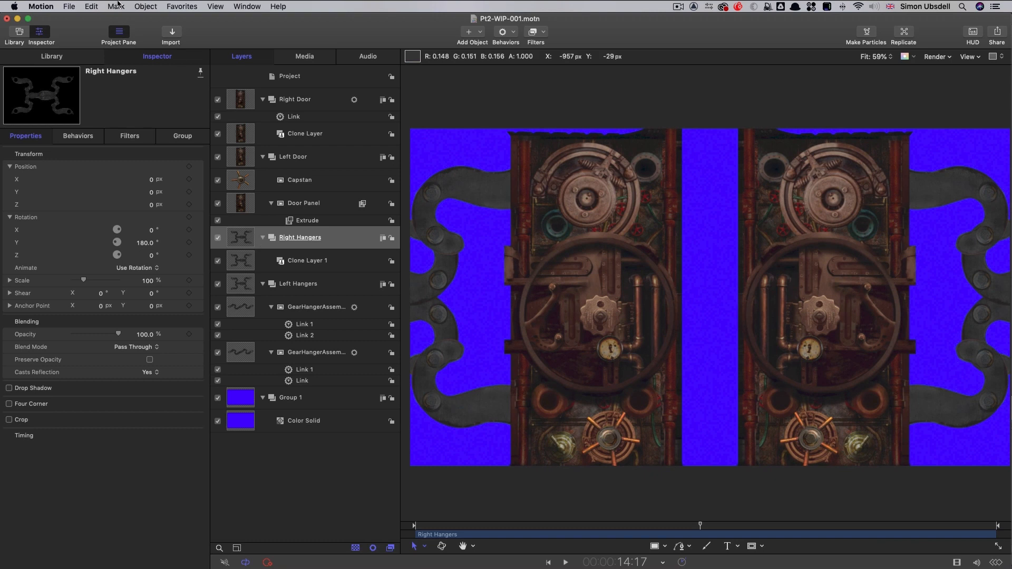
- Create a new Hangers group and move the Right Hangers and Left Hangers groups into it
{"action": "left_click", "coordinate": [145, 6]}
{"action": "left_click", "coordinate": [158, 165]}
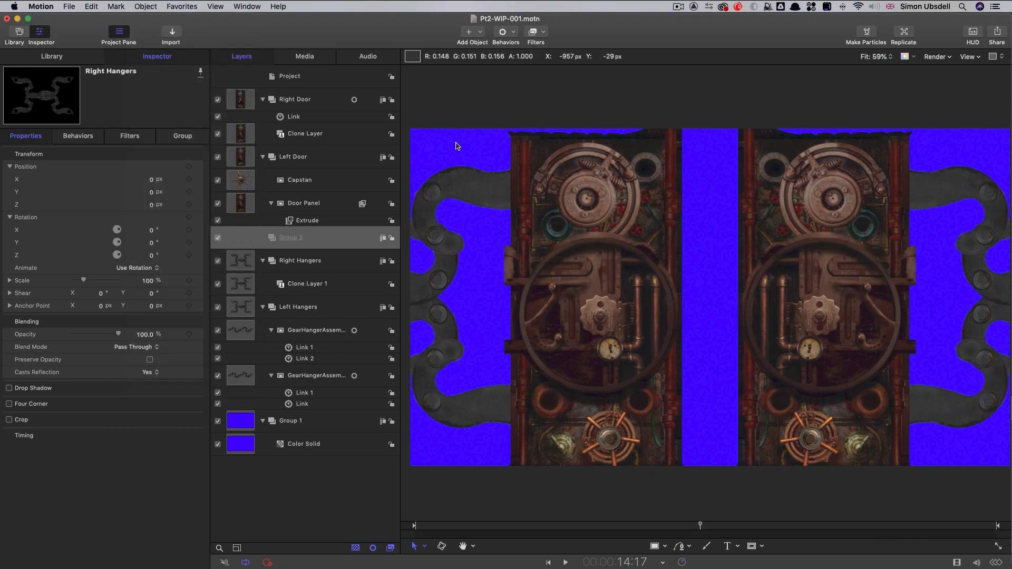
{"action": "left_click", "coordinate": [263, 261]}
{"action": "left_click", "coordinate": [263, 284]}
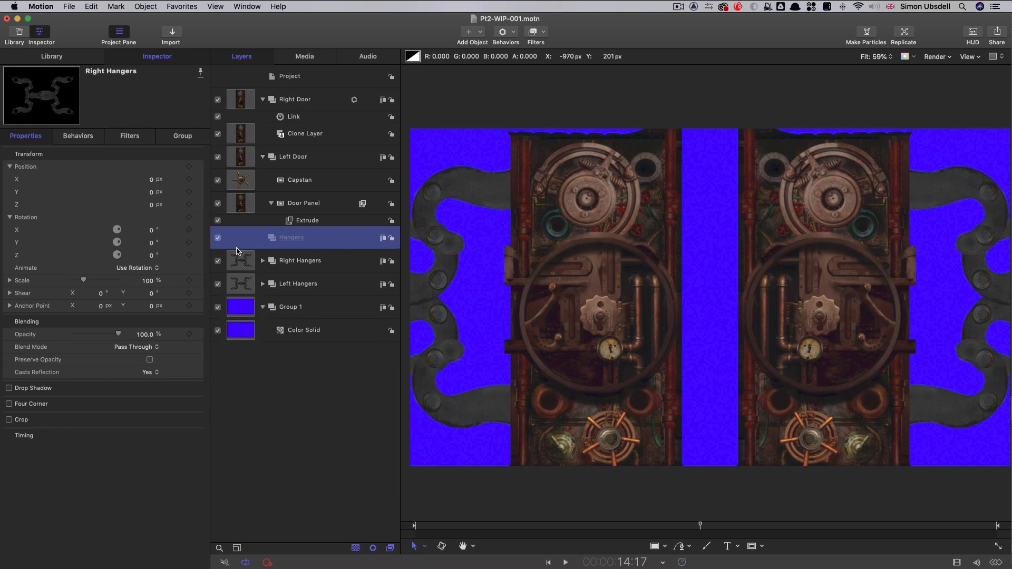
{"action": "left_click", "coordinate": [239, 260]}
{"action": "left_click", "coordinate": [247, 285], "text": "shift"}
{"action": "left_click_drag", "start_coordinate": [241, 261], "coordinate": [328, 243]}
- Set the Hangers group's Z position to -100 px and expand its two hanger subgroups
{"action": "left_click", "coordinate": [241, 239]}
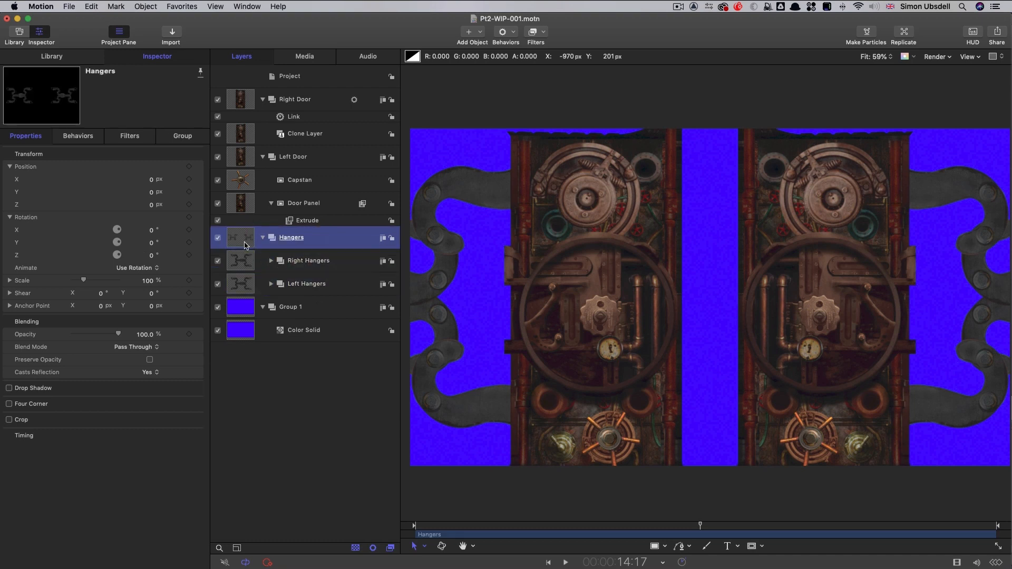
{"action": "left_click", "coordinate": [152, 205]}
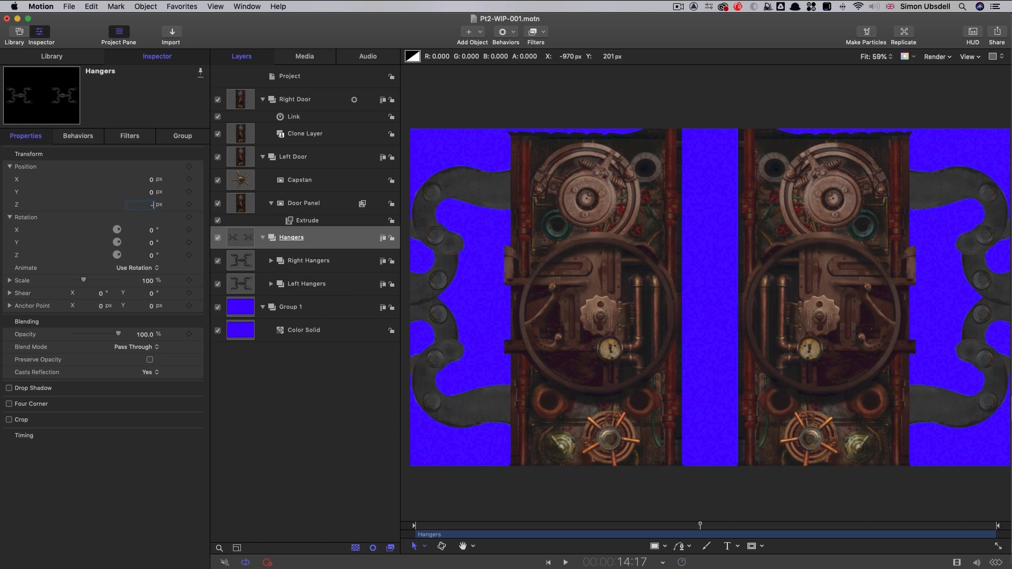
{"action": "key", "text": "Return"}
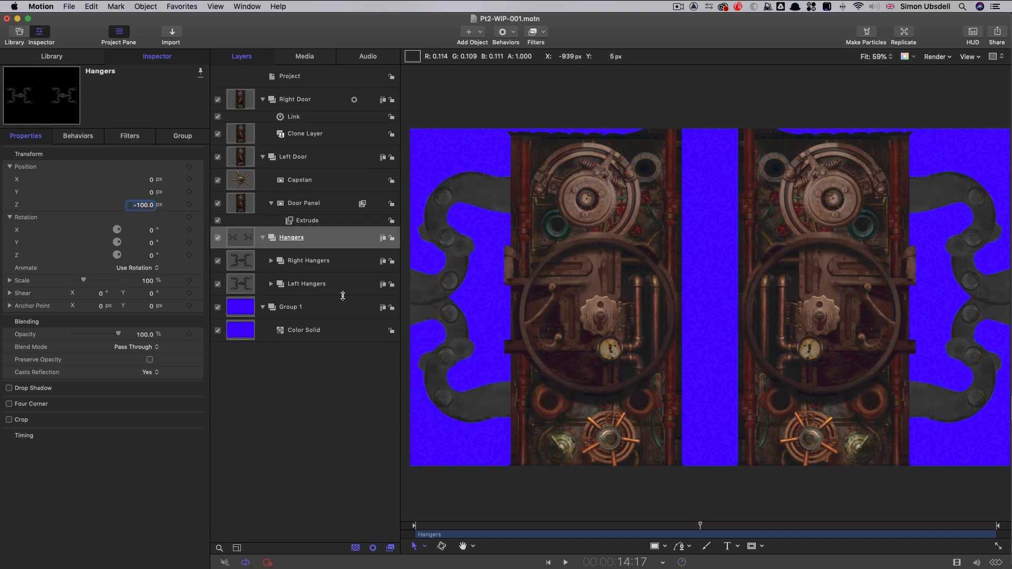
{"action": "left_click", "coordinate": [271, 284]}
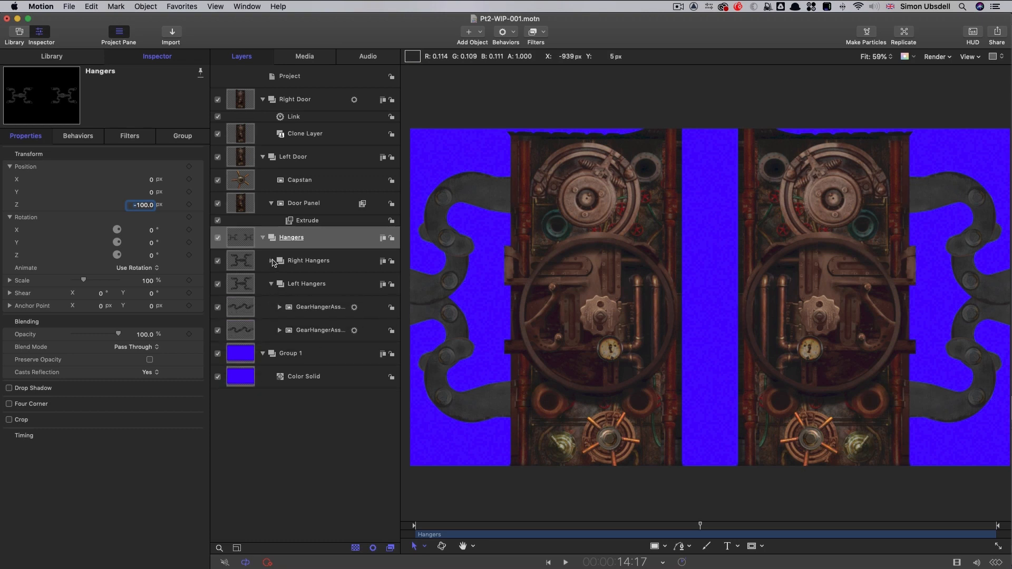
{"action": "left_click", "coordinate": [272, 260]}
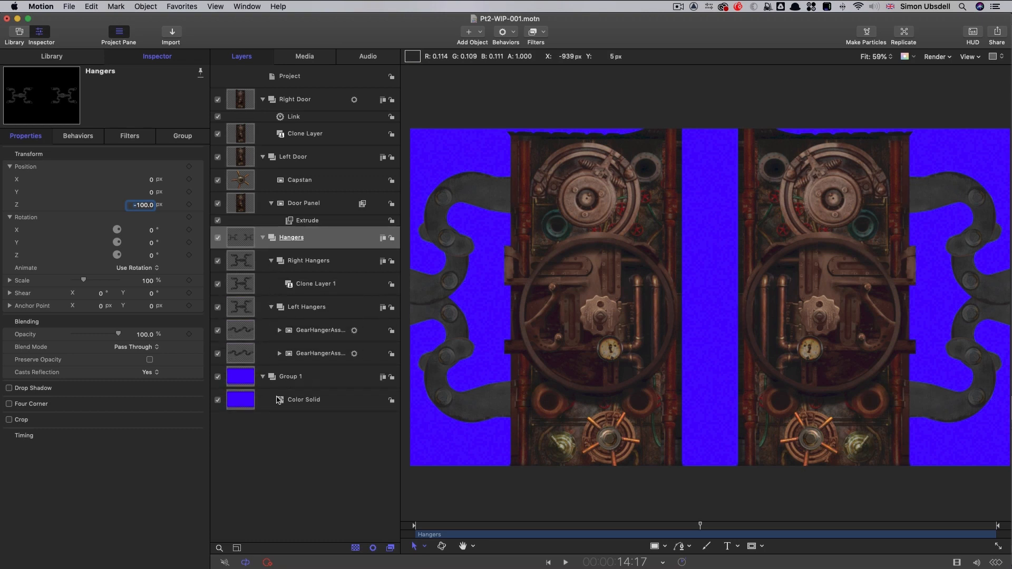
- Select both GearHangerAssembly layers in the Left Hangers group and set their scale to 75%
{"action": "left_click", "coordinate": [239, 353]}
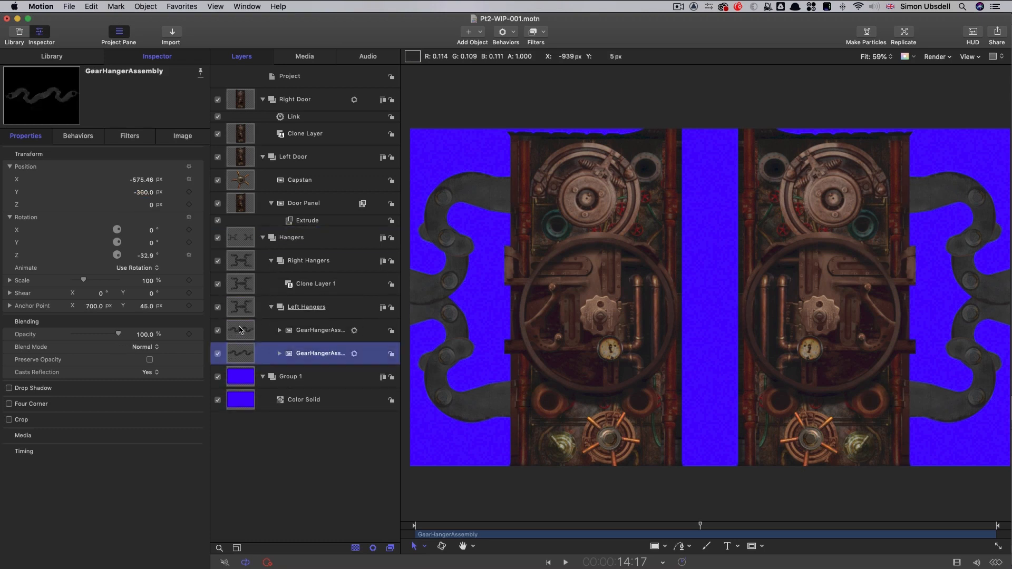
{"action": "left_click", "coordinate": [248, 338], "text": "shift"}
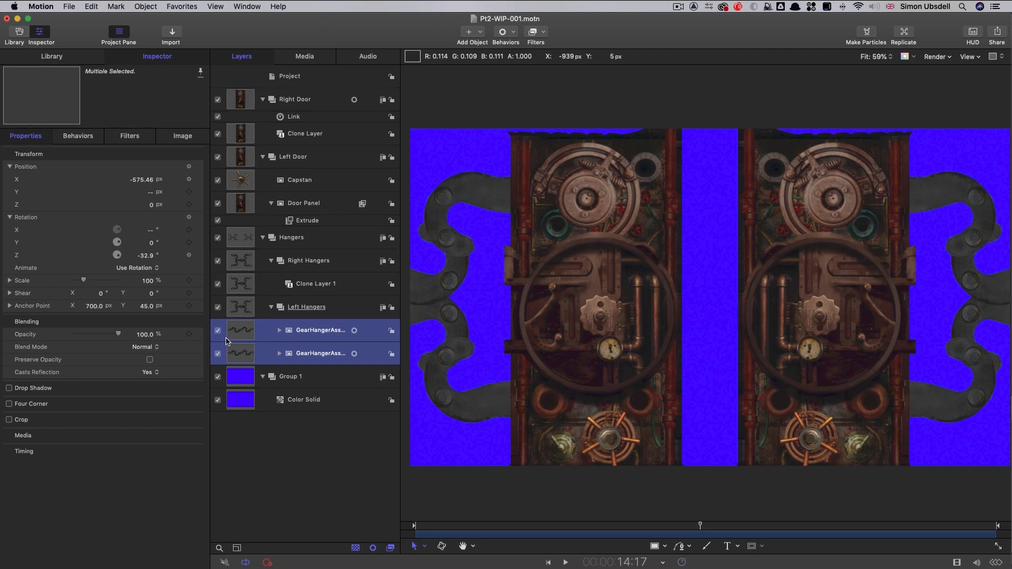
{"action": "left_click", "coordinate": [149, 281]}
{"action": "type", "text": "75"}
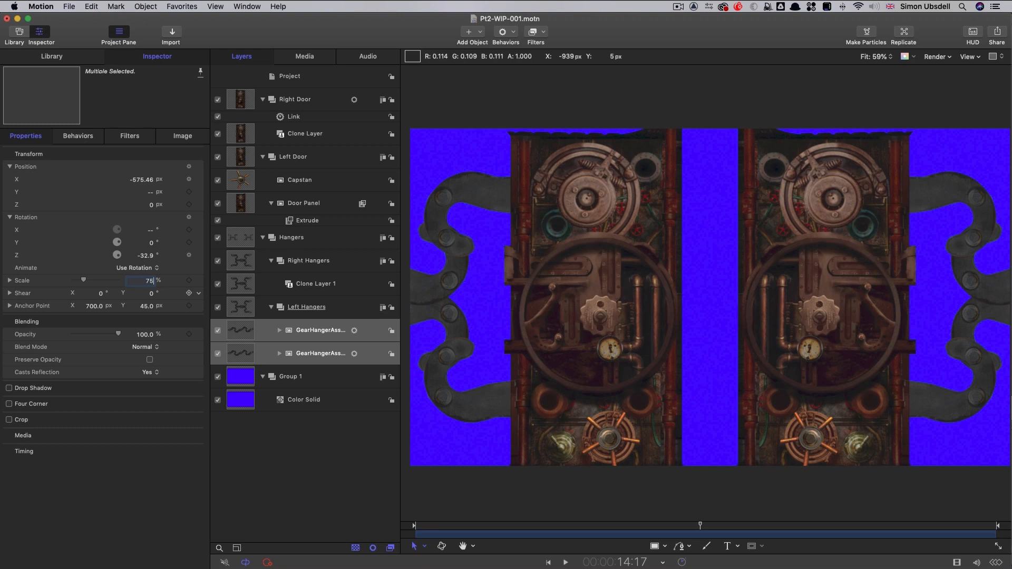
{"action": "key", "text": "Return"}
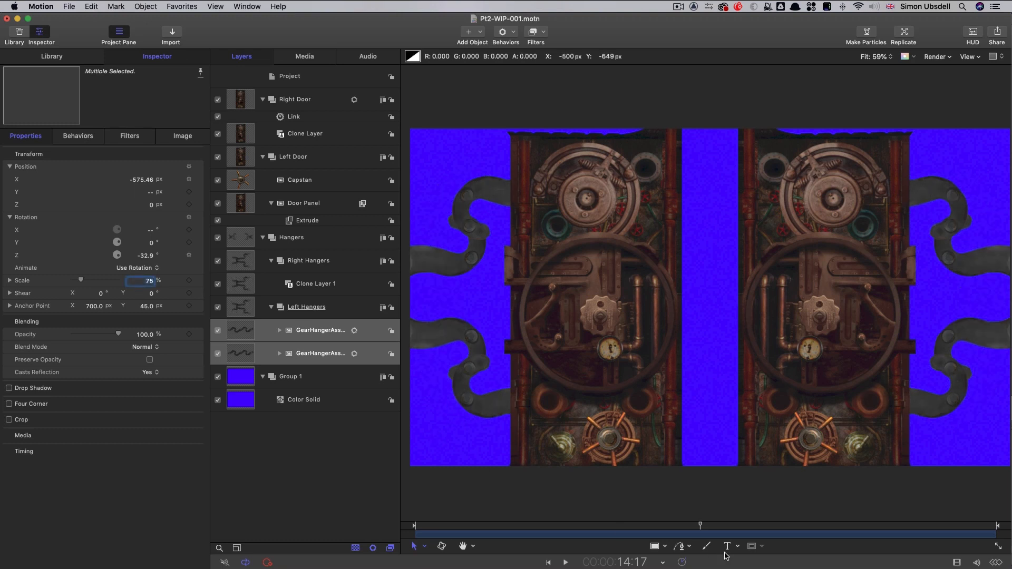
- Add a drop shadow to the Door Panel layer and set its angle to 180°
{"action": "left_click_drag", "start_coordinate": [693, 524], "coordinate": [757, 537]}
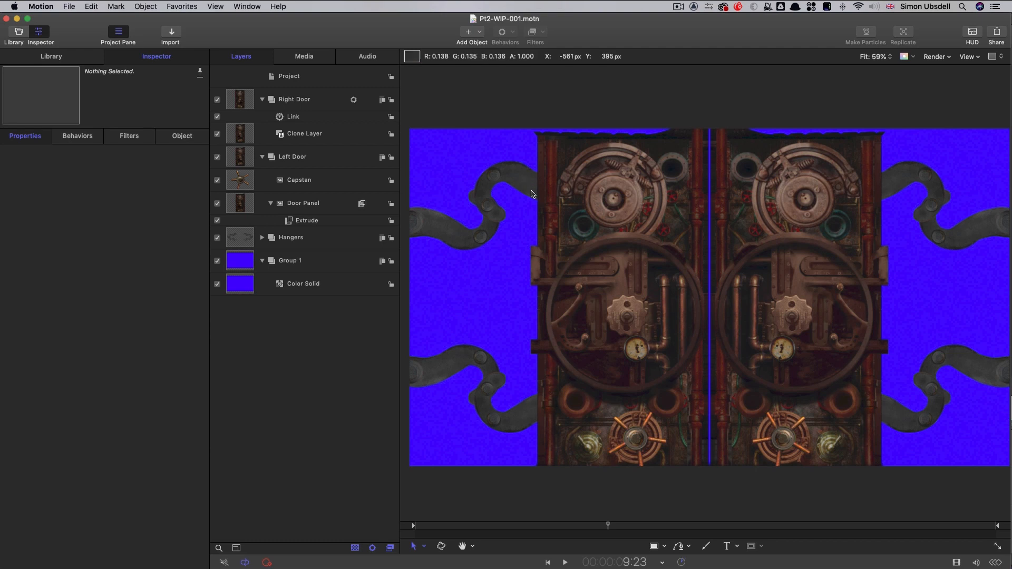
{"action": "left_click", "coordinate": [247, 204]}
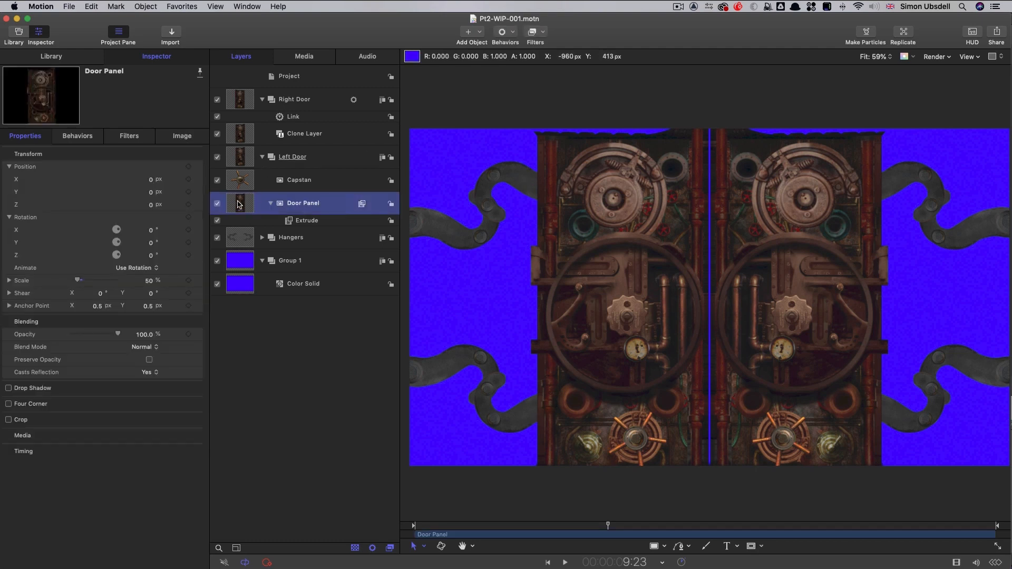
{"action": "left_click", "coordinate": [8, 388]}
{"action": "left_click", "coordinate": [183, 387]}
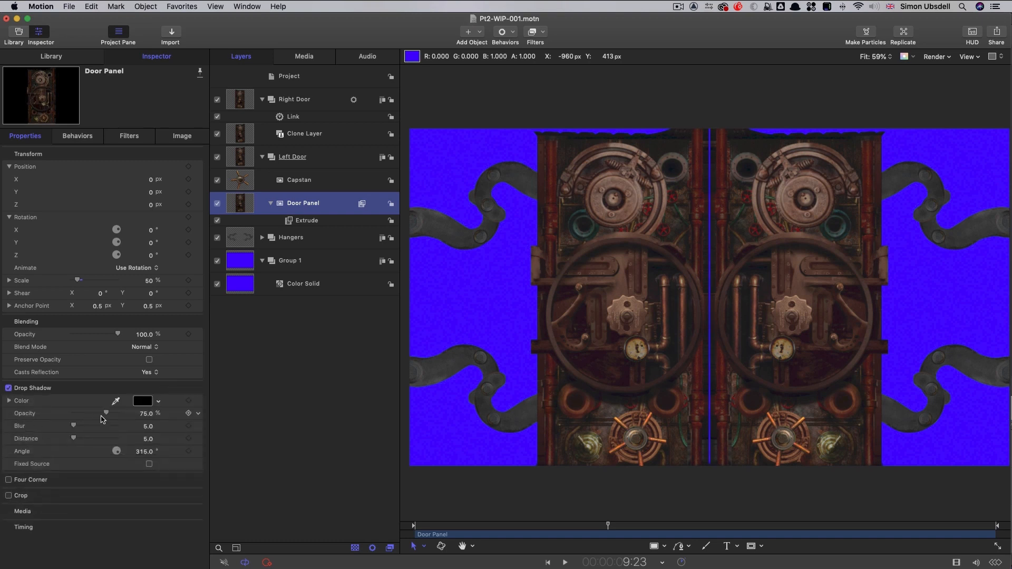
{"action": "left_click_drag", "start_coordinate": [106, 414], "coordinate": [158, 418]}
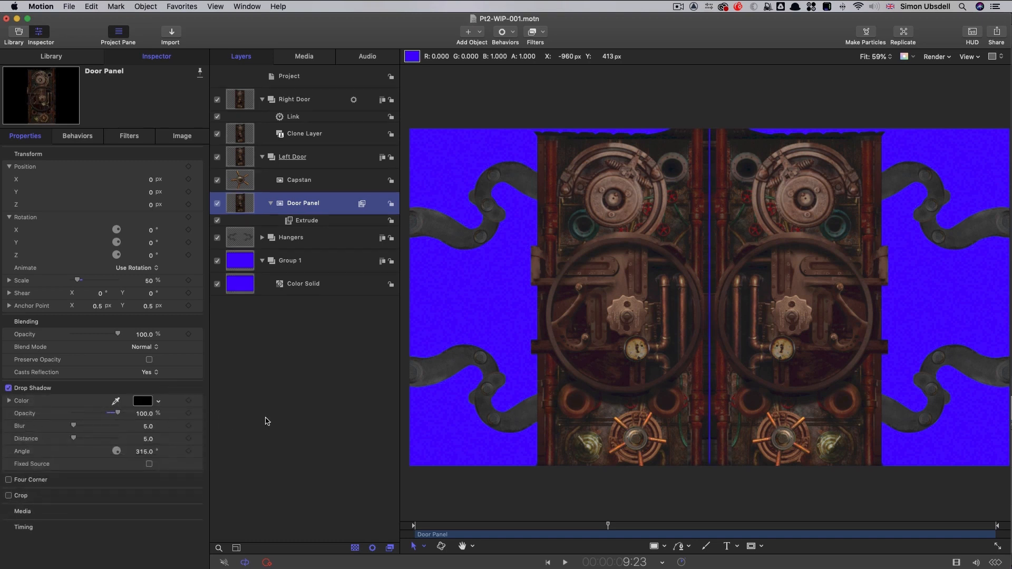
{"action": "left_click", "coordinate": [140, 452]}
{"action": "type", "text": "180"}
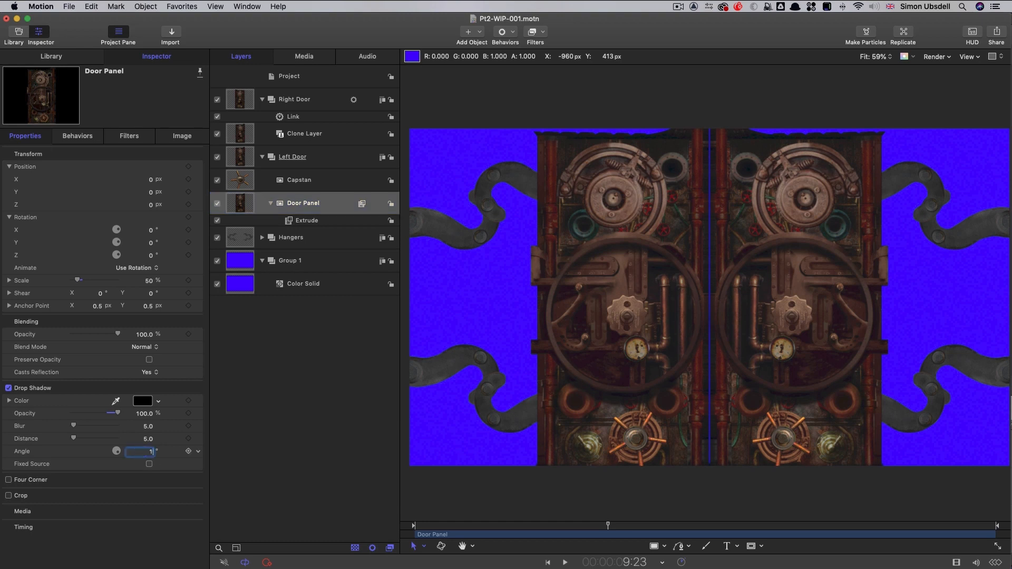
{"action": "key", "text": "Return"}
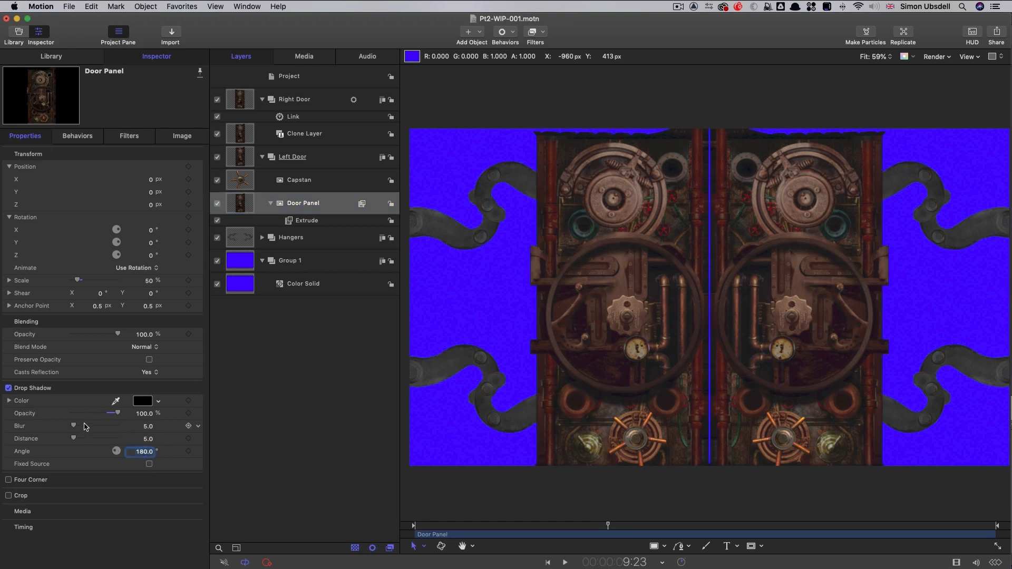
- Set the Door Panel drop shadow's blur to about 49, distance to 100 and opacity to 97%
{"action": "mouse_move", "coordinate": [74, 438]}
{"action": "left_mouse_down"}
{"action": "mouse_move", "coordinate": [124, 443]}
{"action": "mouse_move", "coordinate": [98, 426]}
{"action": "mouse_move", "coordinate": [114, 427]}
{"action": "mouse_move", "coordinate": [91, 429]}
{"action": "left_mouse_up"}
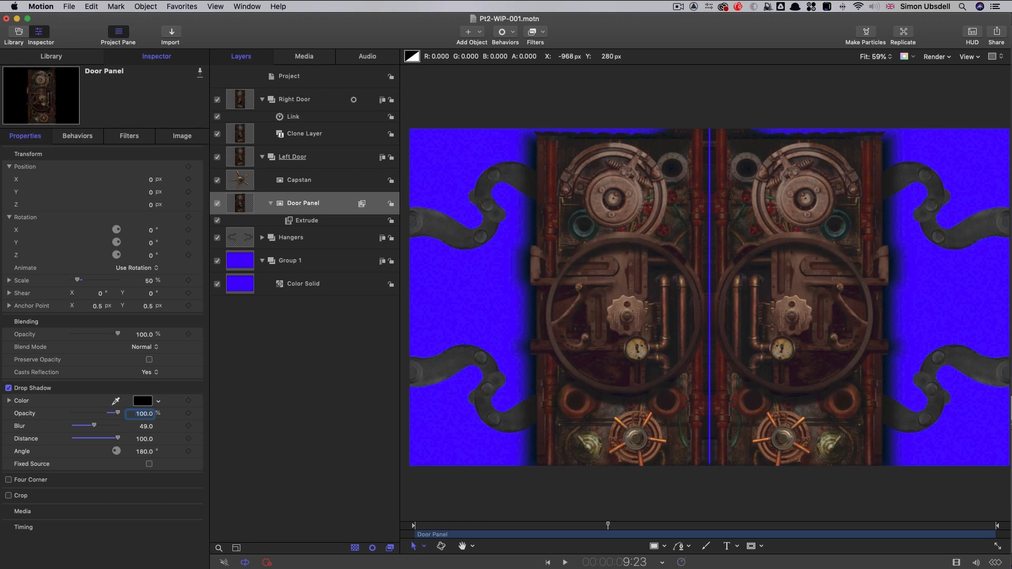
{"action": "type", "text": "97"}
{"action": "key", "text": "Return"}
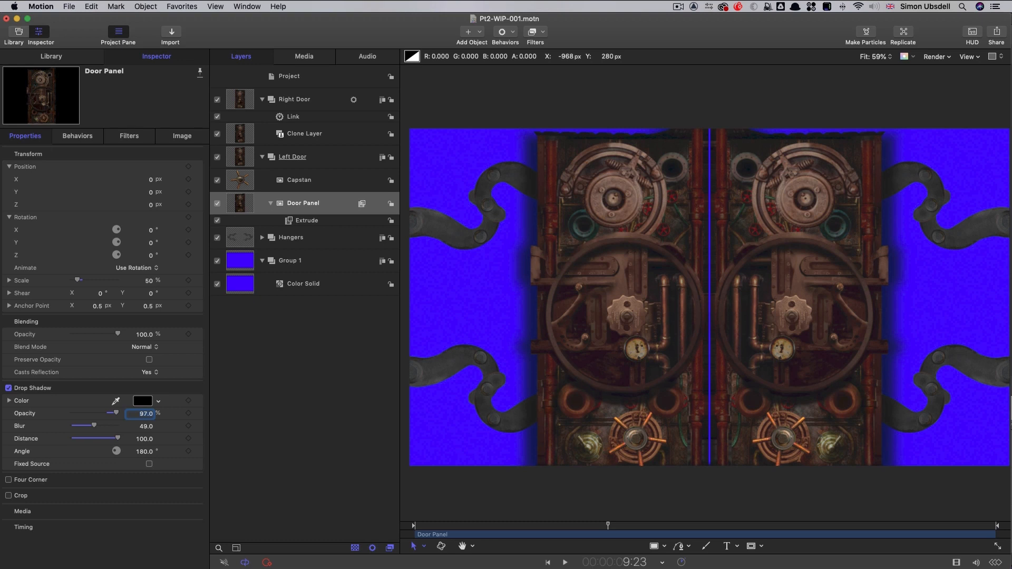
- Import Background_NEW.psd into Group 1 above the Color Solid layer
{"action": "left_click", "coordinate": [239, 289]}
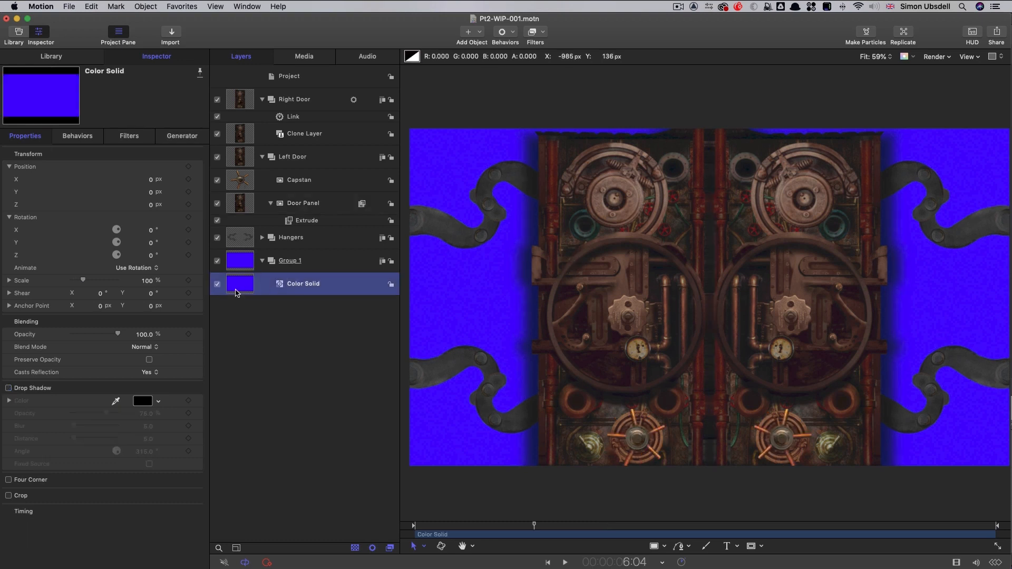
{"action": "left_click", "coordinate": [170, 33]}
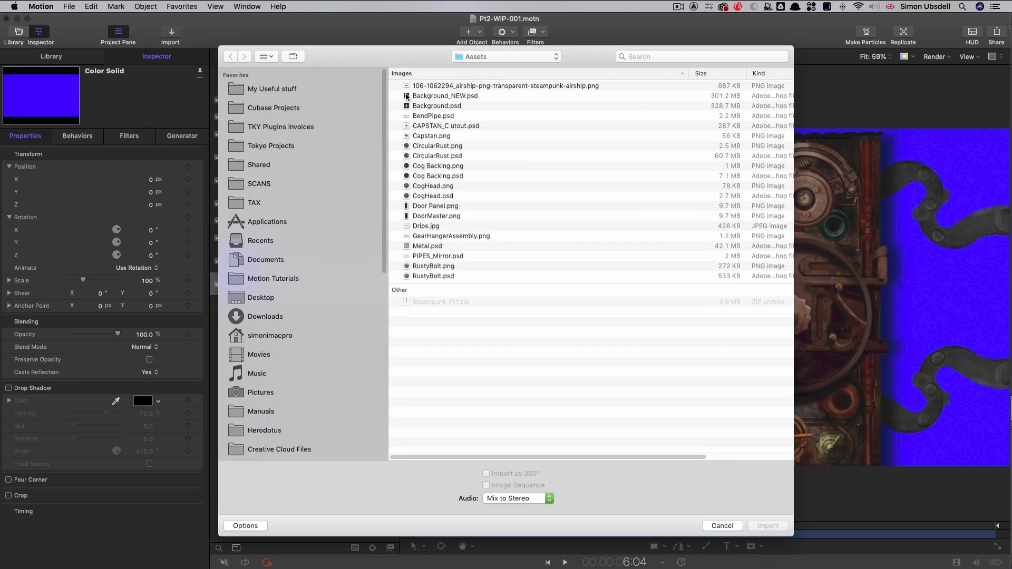
{"action": "left_click", "coordinate": [407, 96]}
{"action": "left_click", "coordinate": [771, 528]}
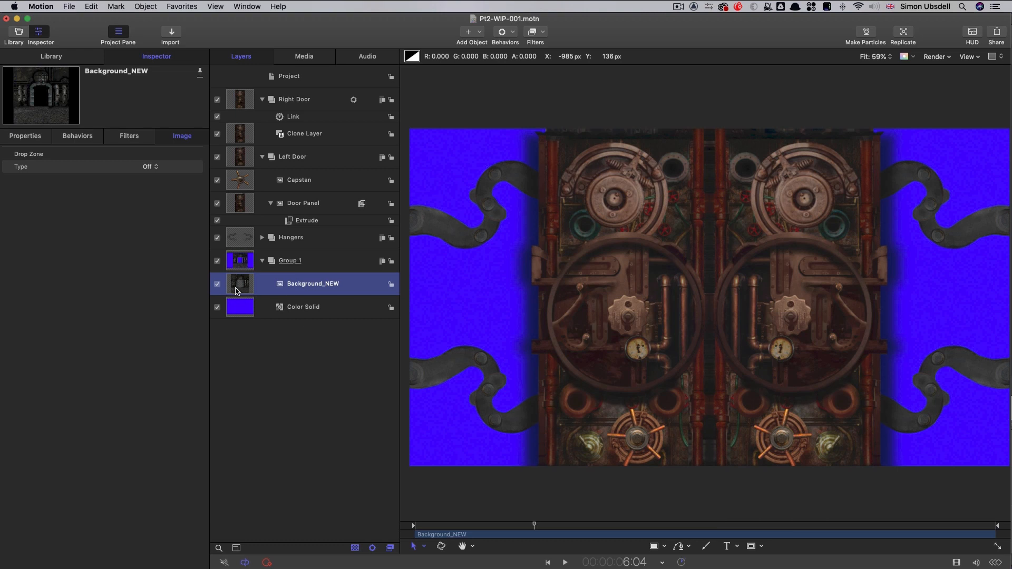
- Set the Background_NEW layer's scale to 100% and its Z position to -600 px
{"action": "left_click", "coordinate": [34, 136]}
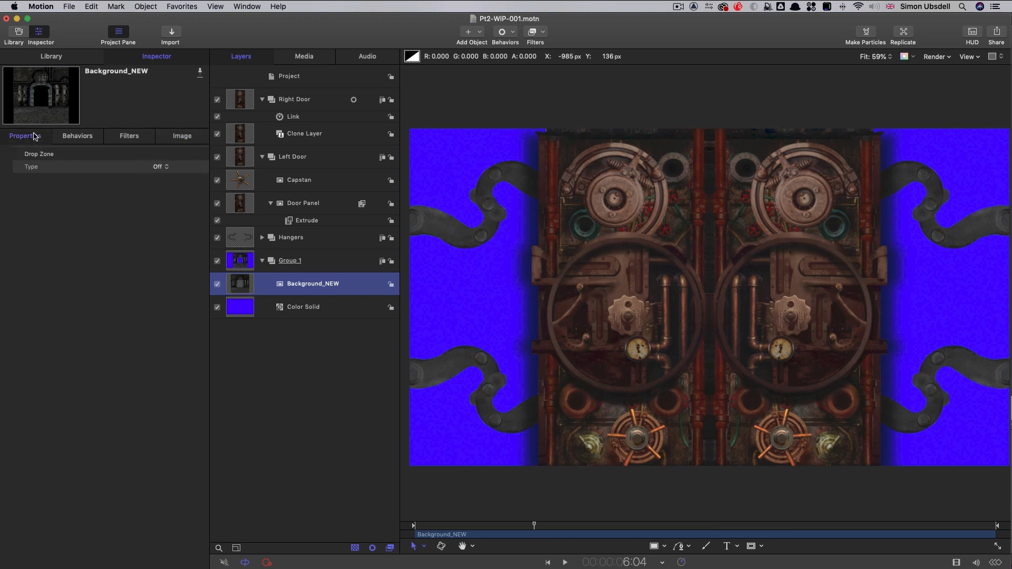
{"action": "left_click", "coordinate": [140, 280]}
{"action": "type", "text": "100"}
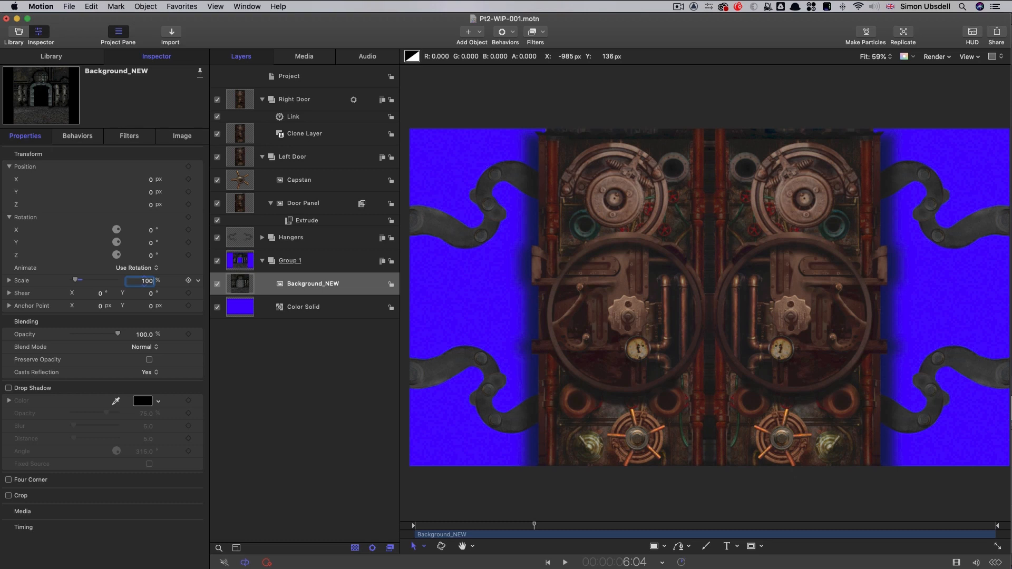
{"action": "key", "text": "Return"}
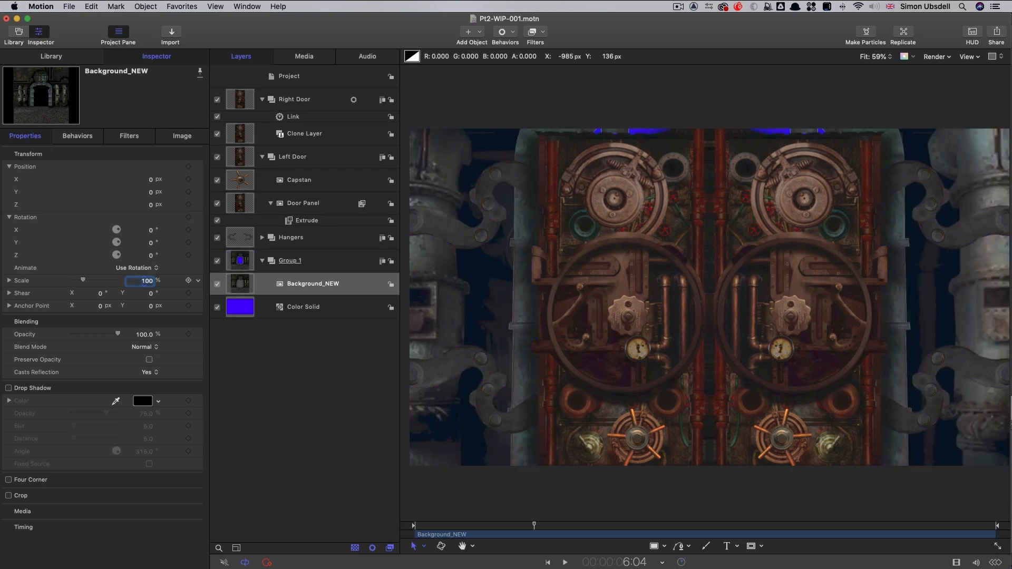
{"action": "left_click", "coordinate": [151, 205]}
{"action": "key", "text": "Return"}
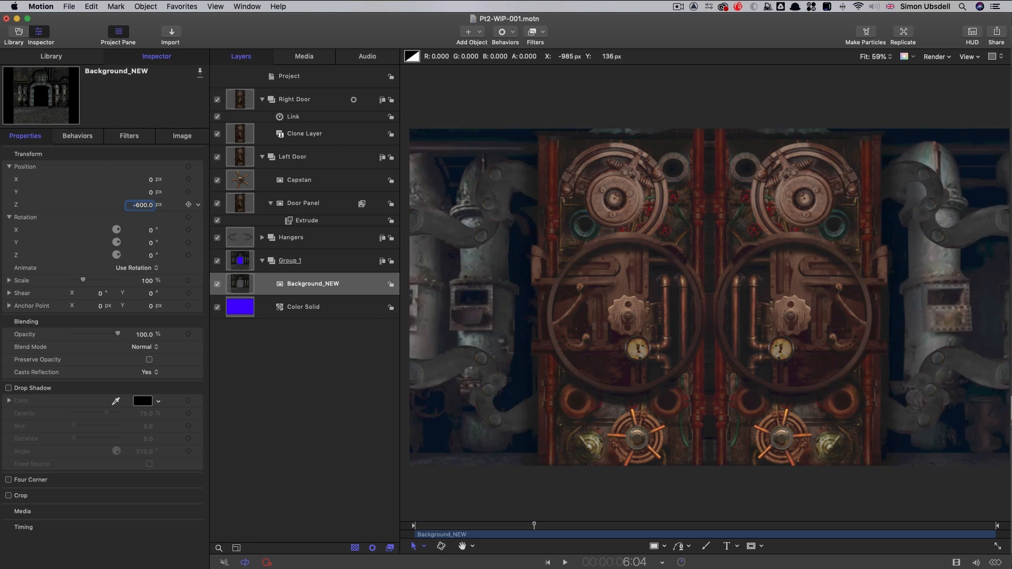
- Apply the Stylize Extrude filter to the Background_NEW layer
{"action": "left_click_drag", "start_coordinate": [534, 526], "coordinate": [888, 530]}
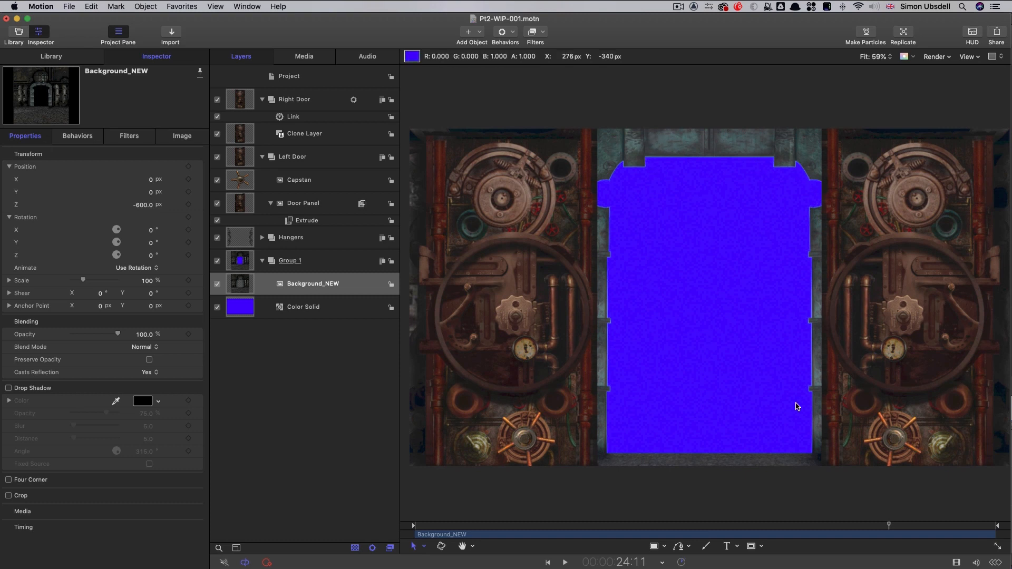
{"action": "left_click", "coordinate": [536, 32]}
{"action": "mouse_move", "coordinate": [564, 409]}
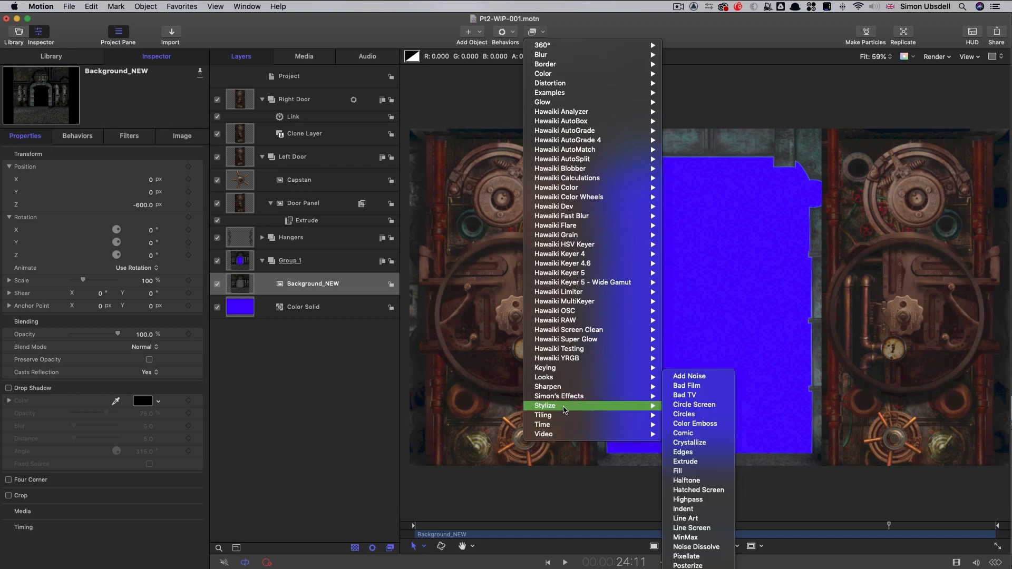
{"action": "left_click", "coordinate": [693, 462]}
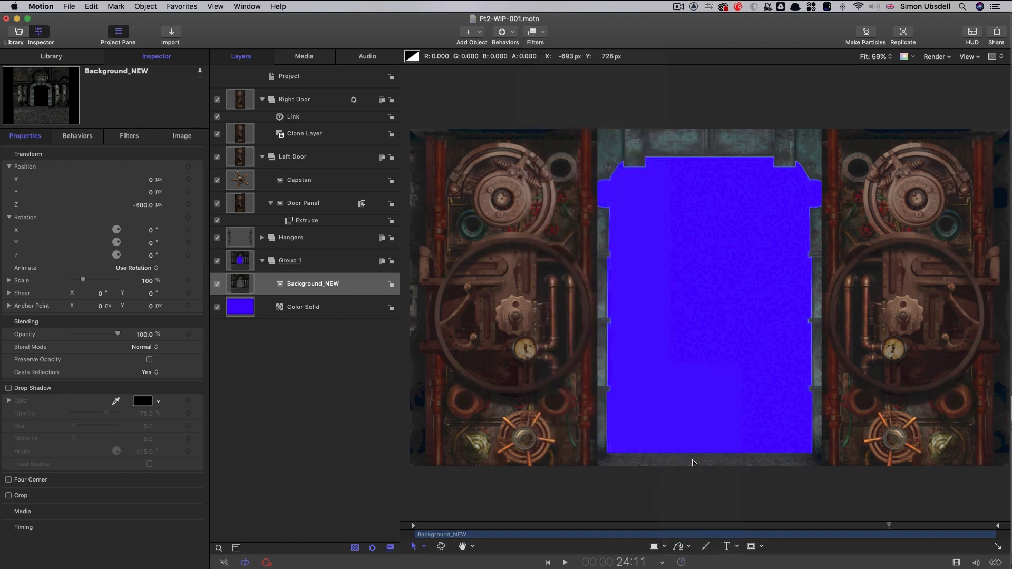
- Set the background Extrude filter's angle to 270°, distance to 20 and front brightness to about 0.29
{"action": "left_click", "coordinate": [145, 170]}
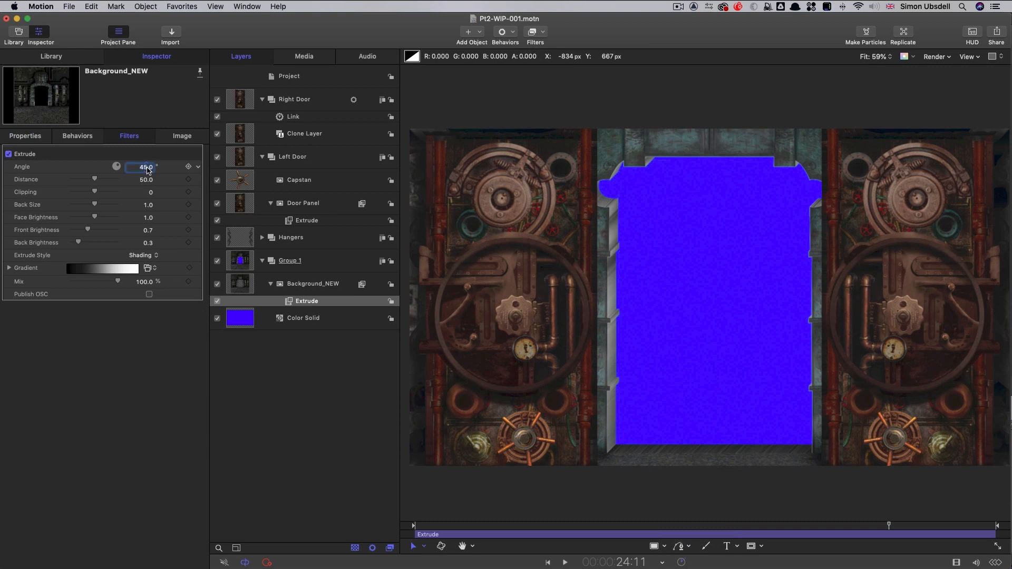
{"action": "type", "text": "270"}
{"action": "key", "text": "Return"}
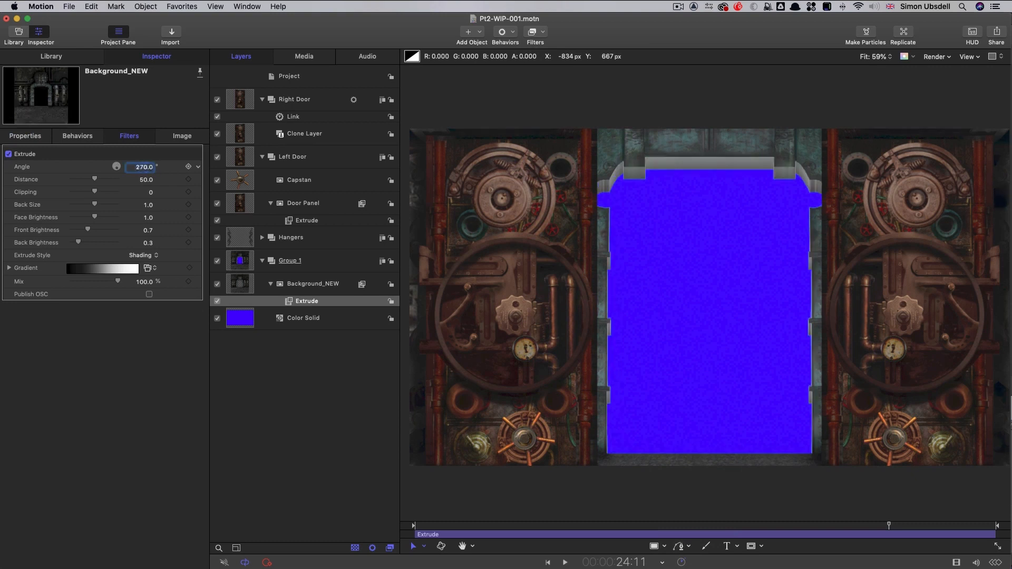
{"action": "key", "text": "Tab"}
{"action": "key", "text": "Return"}
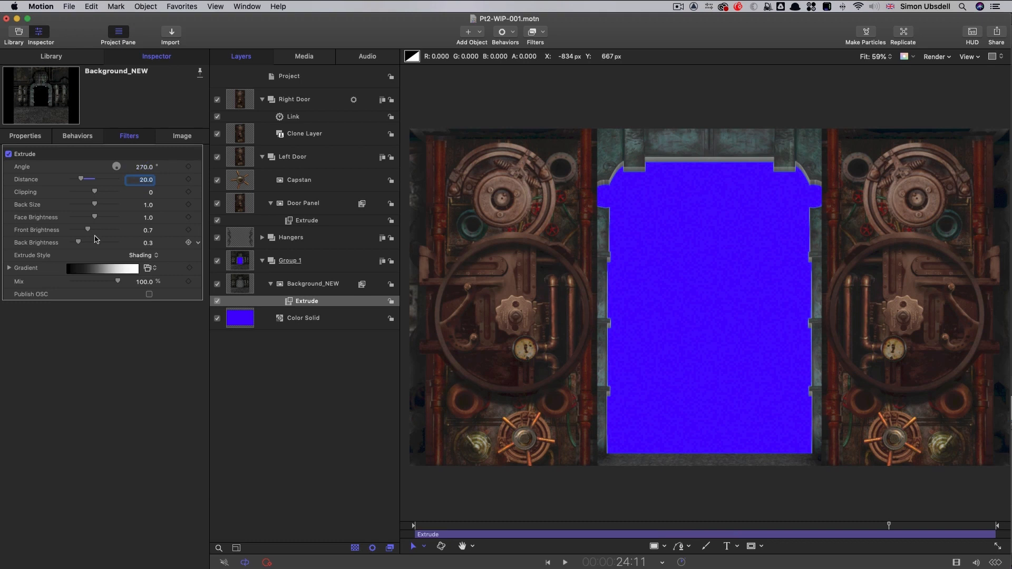
{"action": "left_click_drag", "start_coordinate": [87, 230], "coordinate": [80, 235]}
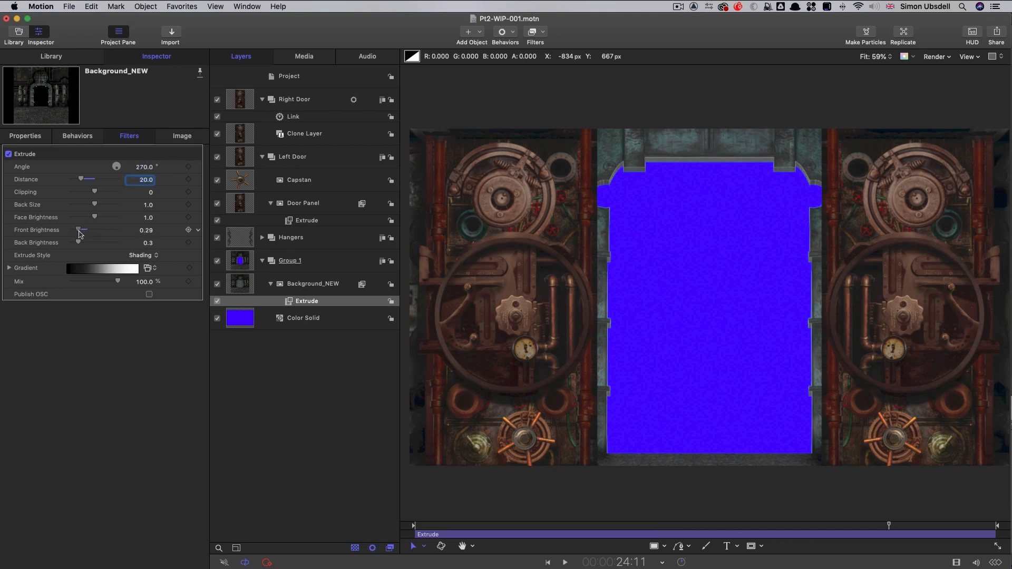
- Toggle the background's Extrude filter off and on and preview the door animation from the start
{"action": "left_click", "coordinate": [218, 300]}
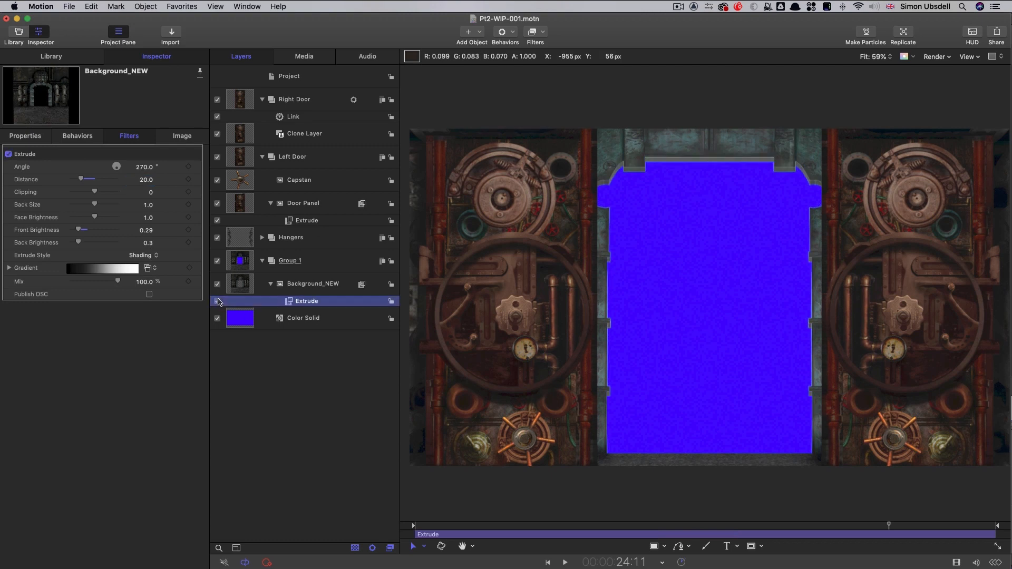
{"action": "left_click", "coordinate": [218, 301]}
{"action": "left_click", "coordinate": [218, 301]}
{"action": "left_click_drag", "start_coordinate": [890, 528], "coordinate": [968, 526]}
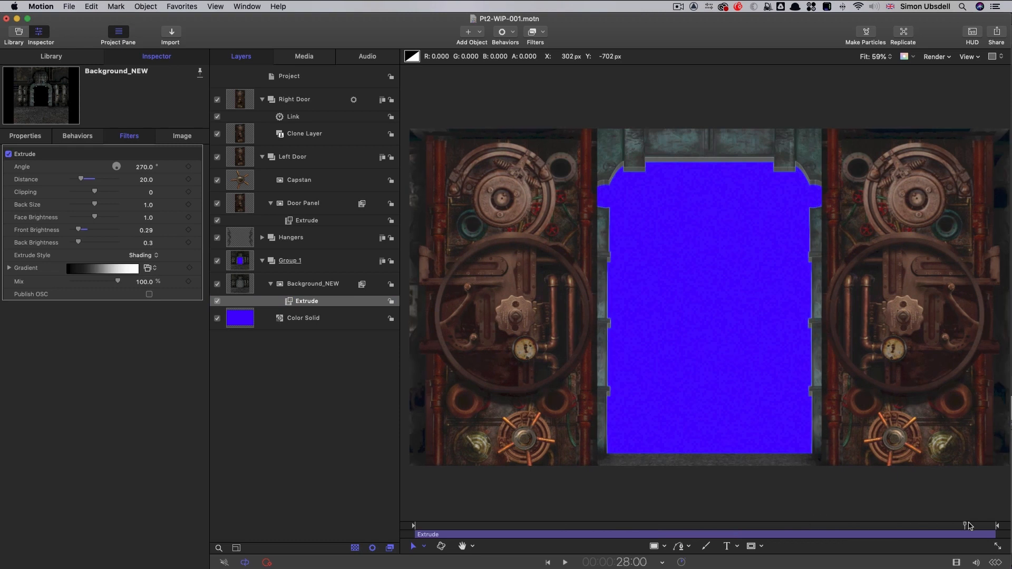
{"action": "key", "text": "Home"}
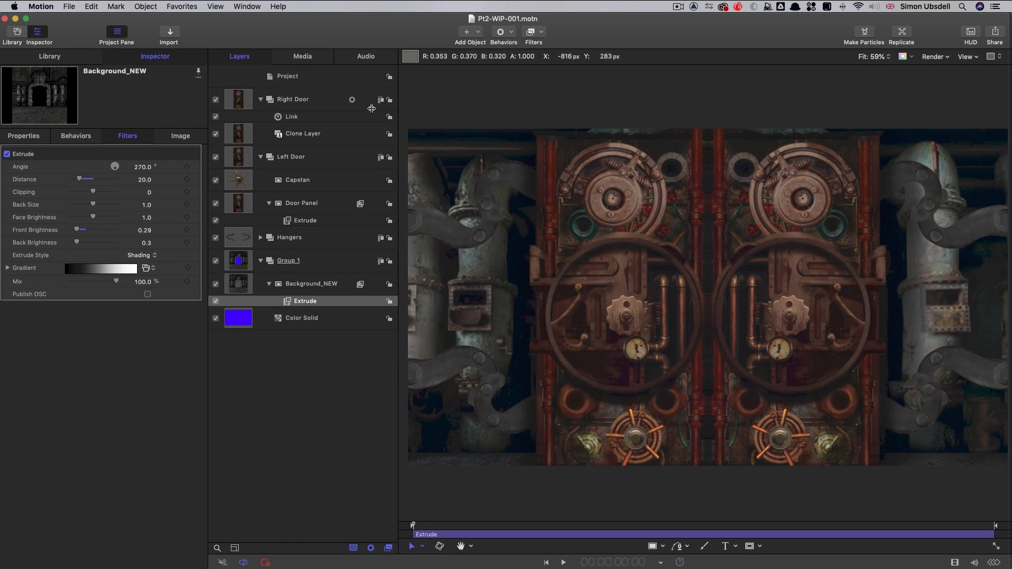
- Switch to the COGS MASTER.motn project and collapse its Group 1
{"action": "left_click", "coordinate": [247, 5]}
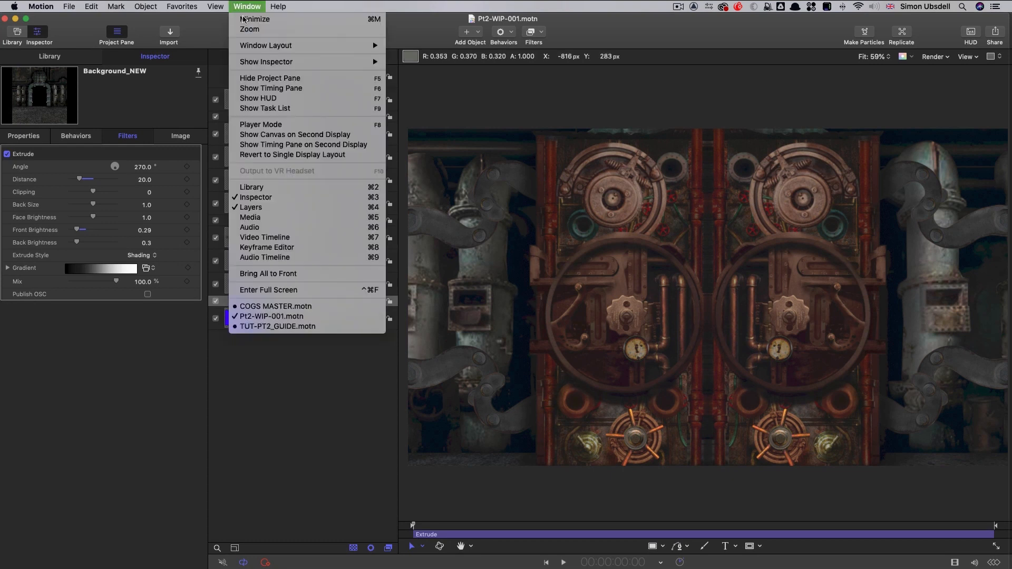
{"action": "left_click", "coordinate": [269, 306]}
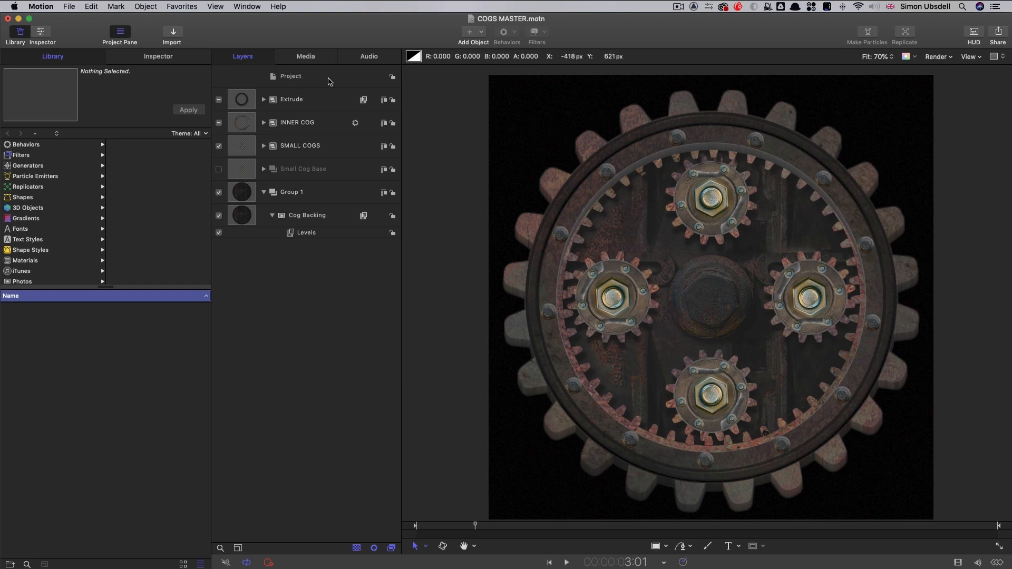
{"action": "left_click", "coordinate": [264, 192]}
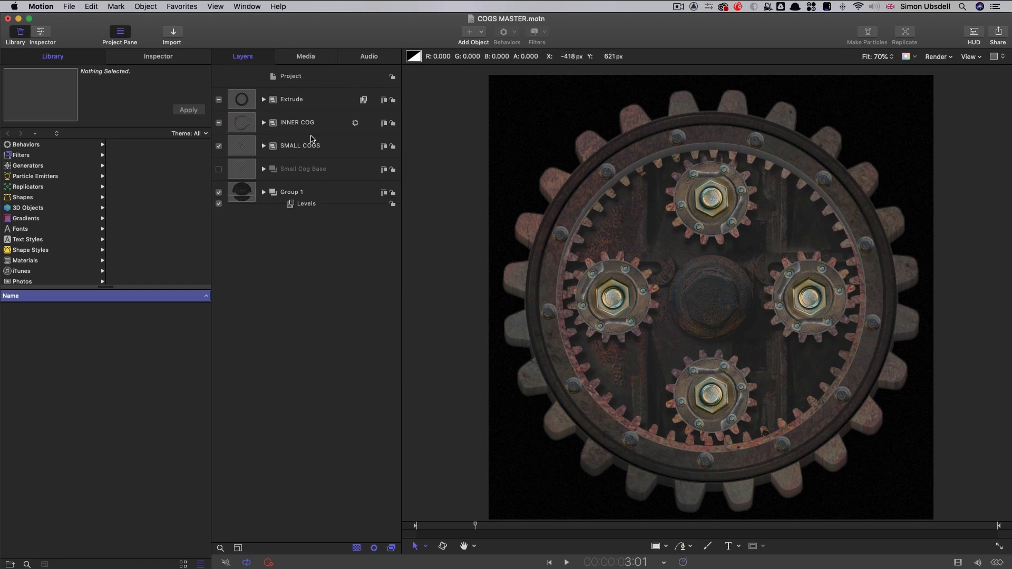
- Create a new group named COGS MASTER at the top of the layer stack
{"action": "left_click", "coordinate": [330, 92]}
{"action": "left_click", "coordinate": [325, 78]}
{"action": "left_click", "coordinate": [145, 6]}
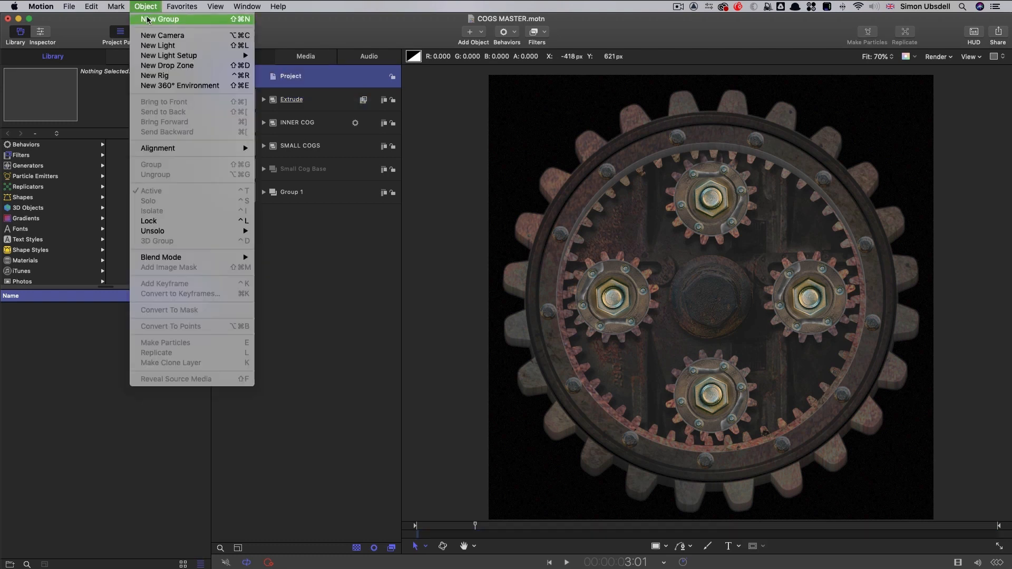
{"action": "key", "text": "Return"}
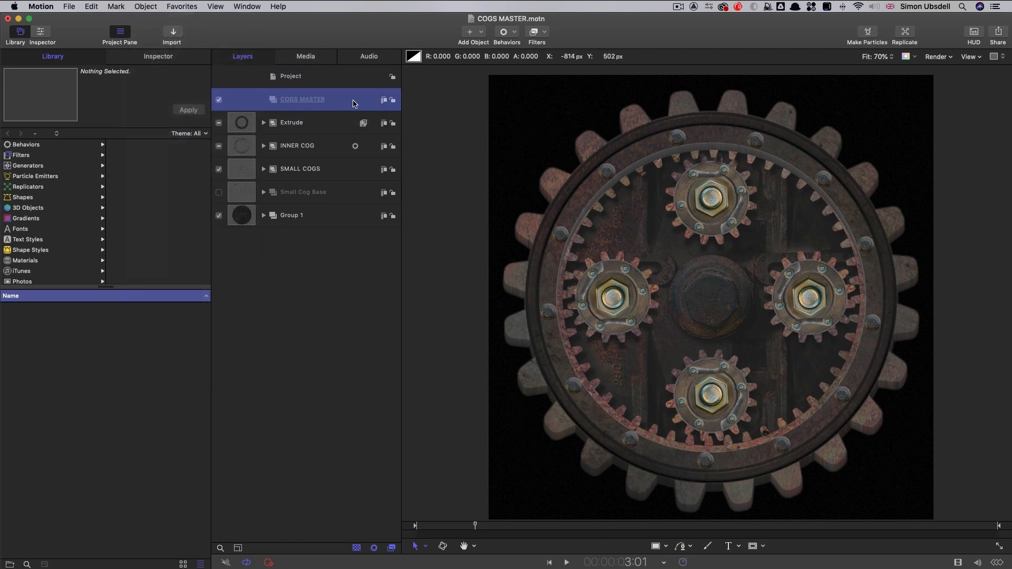
- Move all the cog layers, from Extrude to Group 1, into the COGS MASTER group and collapse it
{"action": "left_click", "coordinate": [242, 121]}
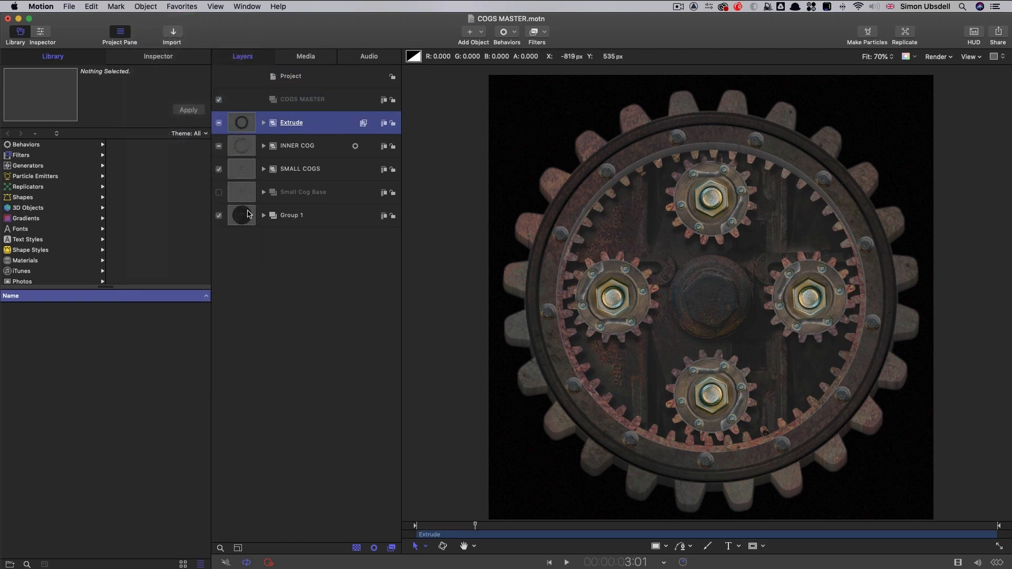
{"action": "left_click", "coordinate": [243, 218], "text": "shift"}
{"action": "left_click_drag", "start_coordinate": [244, 218], "coordinate": [340, 103]}
{"action": "left_click", "coordinate": [263, 99]}
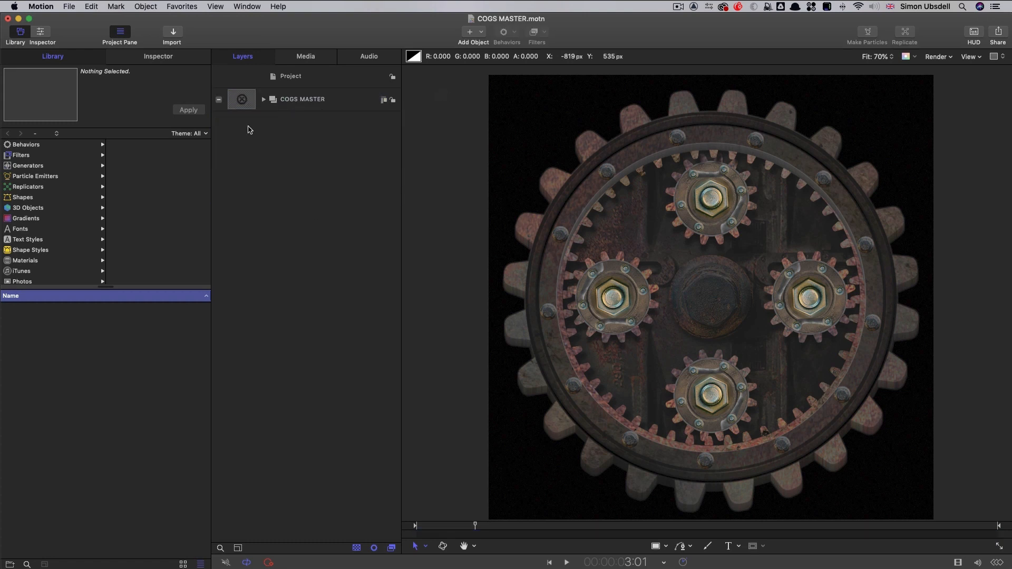
- Copy the COGS MASTER group
{"action": "left_click", "coordinate": [246, 102]}
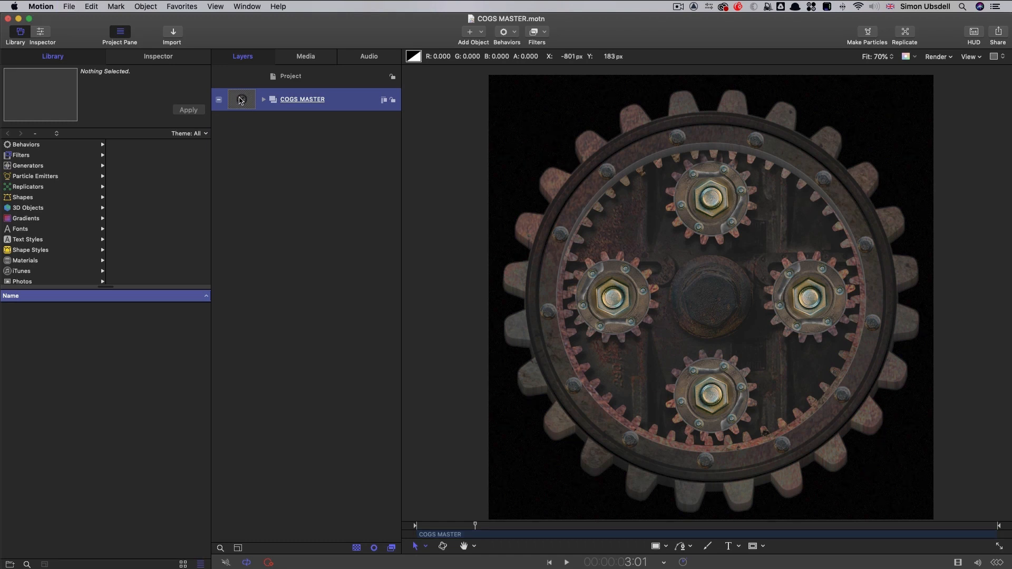
{"action": "right_click", "coordinate": [240, 99]}
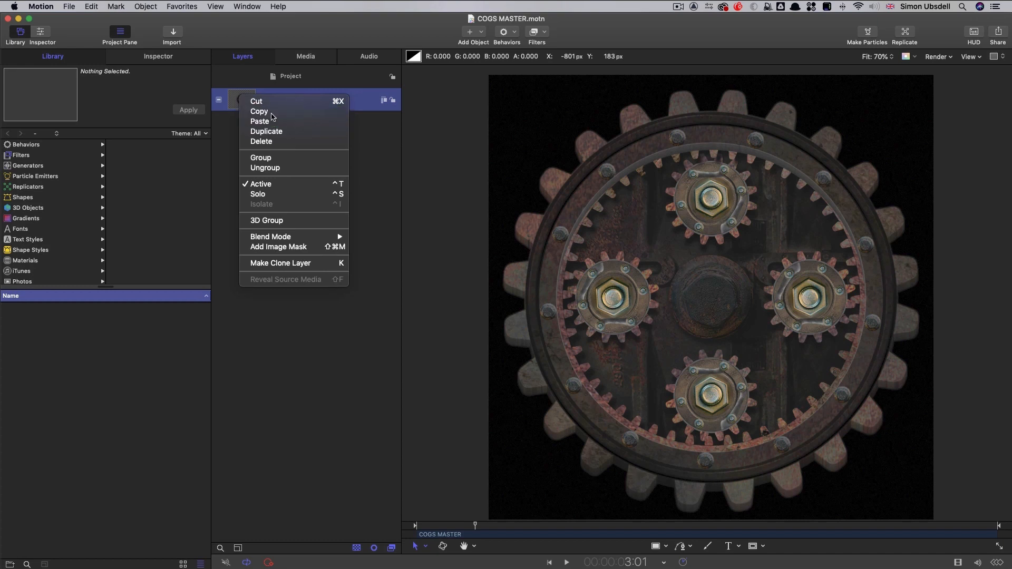
{"action": "key", "text": "Escape"}
- Switch to the Pt2-WIP-001.motn project and paste the COGS MASTER group into it
{"action": "left_click", "coordinate": [256, 6]}
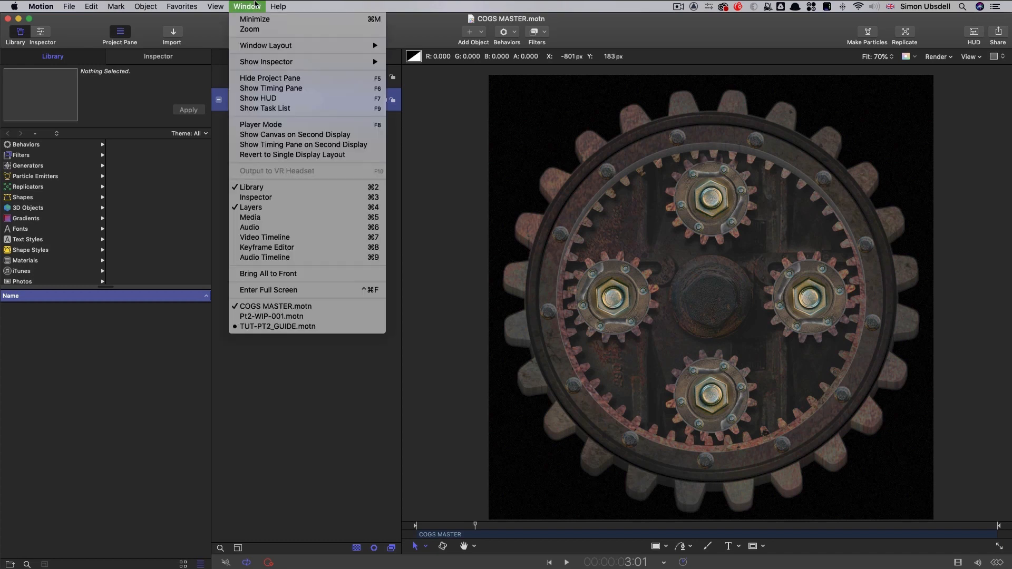
{"action": "left_click", "coordinate": [262, 318]}
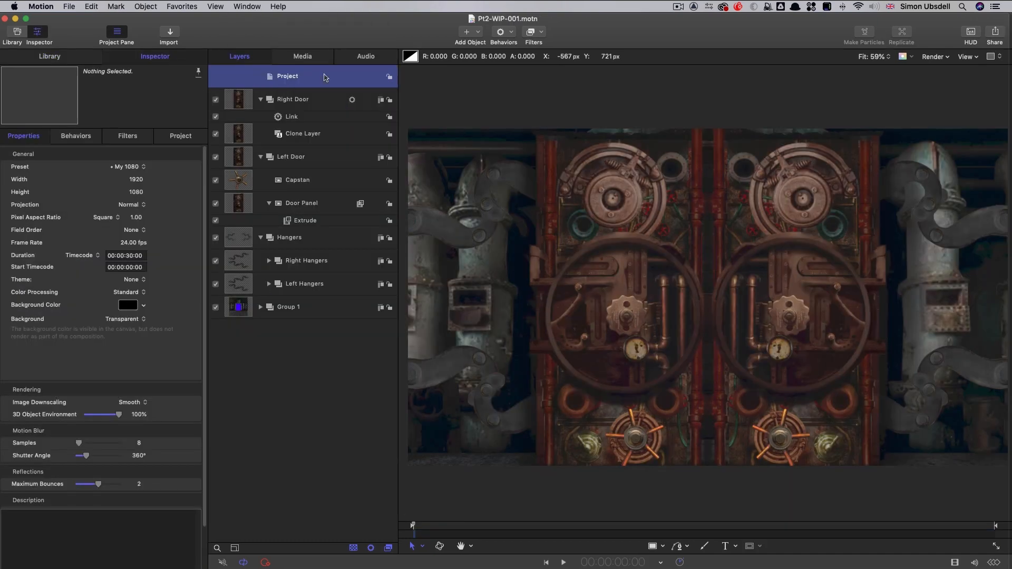
{"action": "right_click", "coordinate": [325, 77]}
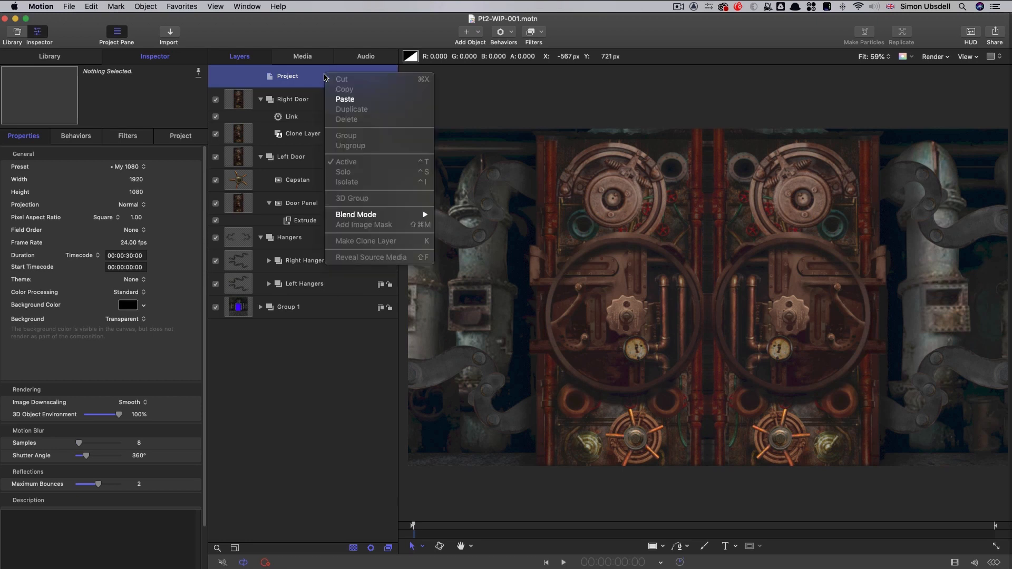
{"action": "left_click", "coordinate": [354, 98]}
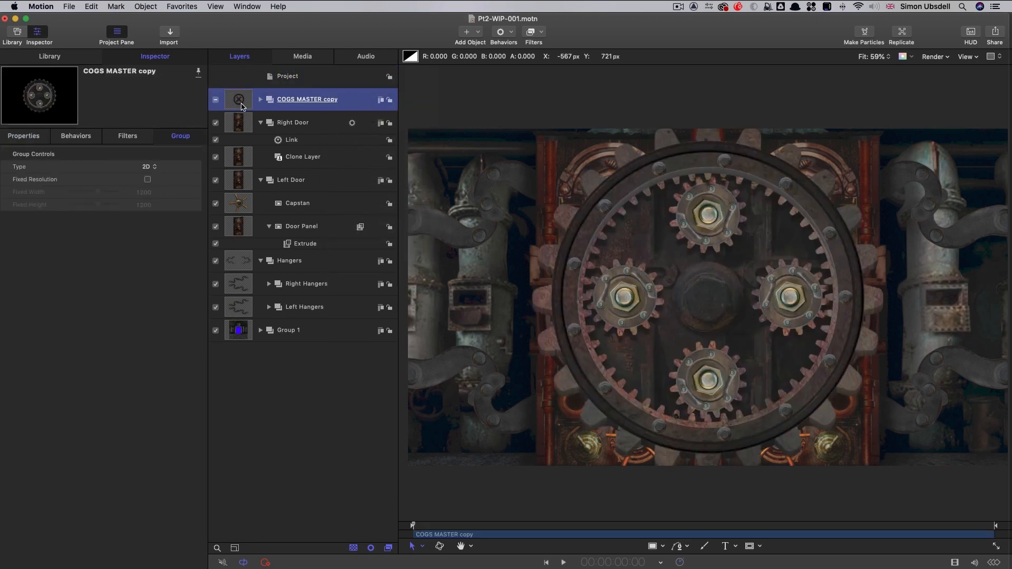
- Move the COGS MASTER copy just above Group 1, make a clone layer of it, and turn the original off
{"action": "left_click_drag", "start_coordinate": [240, 99], "coordinate": [283, 294]}
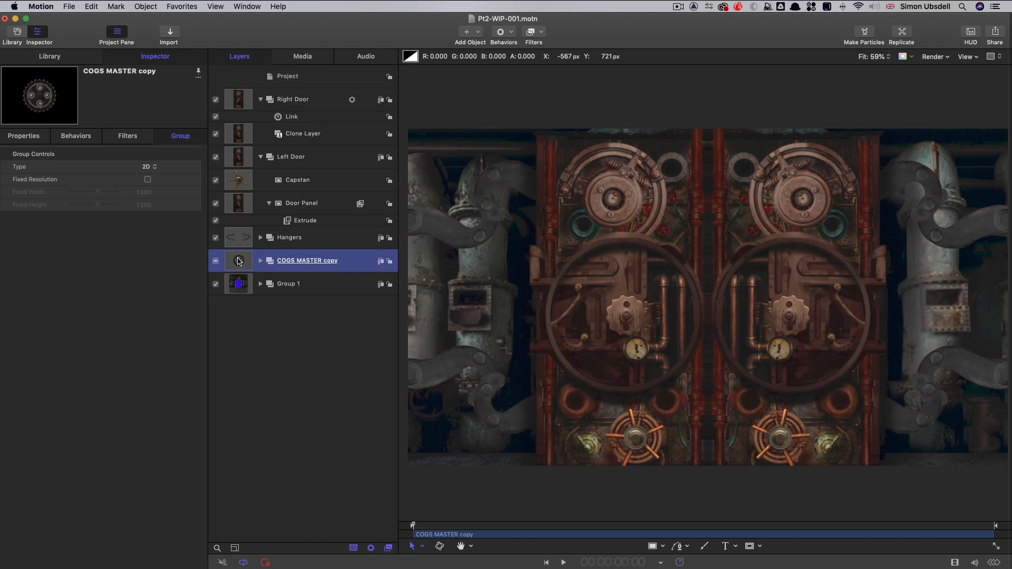
{"action": "right_click", "coordinate": [238, 261]}
{"action": "left_click", "coordinate": [273, 425]}
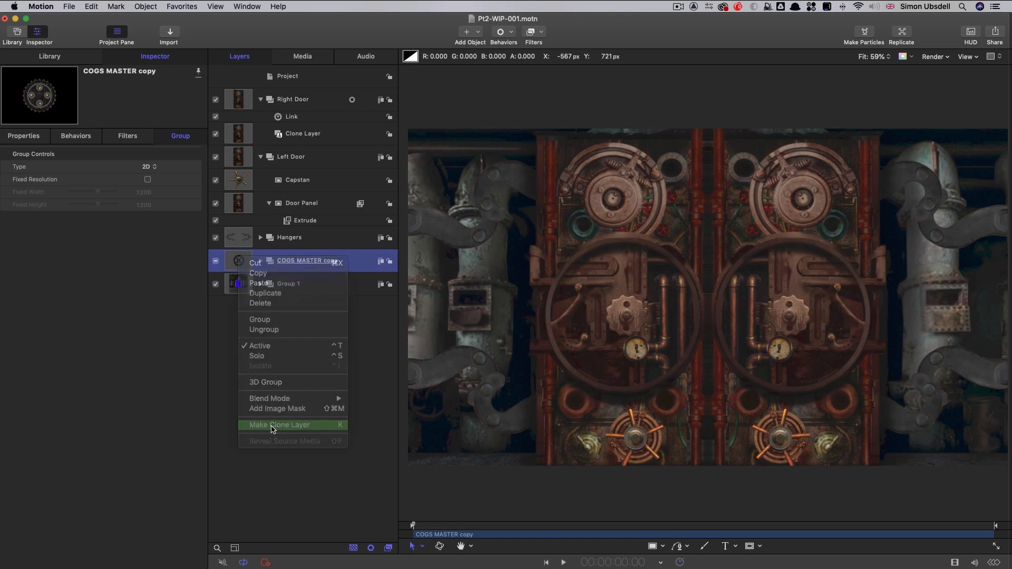
{"action": "left_click", "coordinate": [215, 308]}
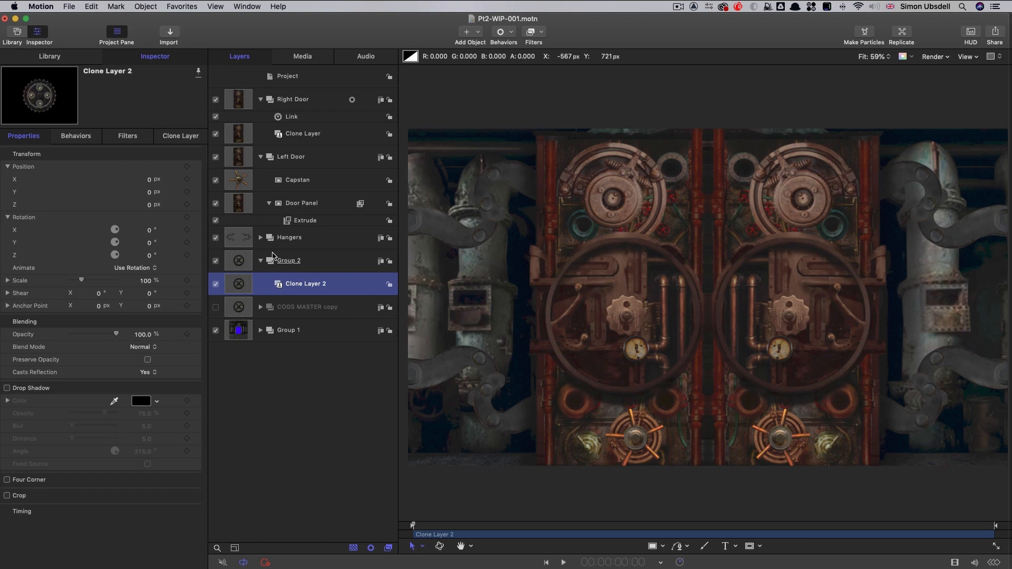
- Position Clone Layer 2 at X -1000 px, Y 360 px and Z -500 px
{"action": "left_click", "coordinate": [149, 180]}
{"action": "type", "text": "-1000"}
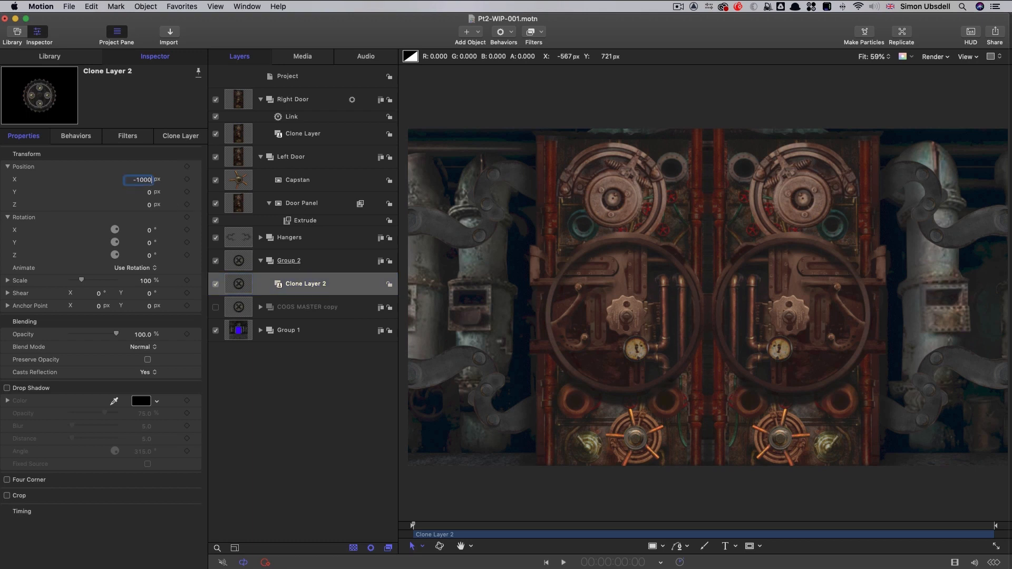
{"action": "key", "text": "Return"}
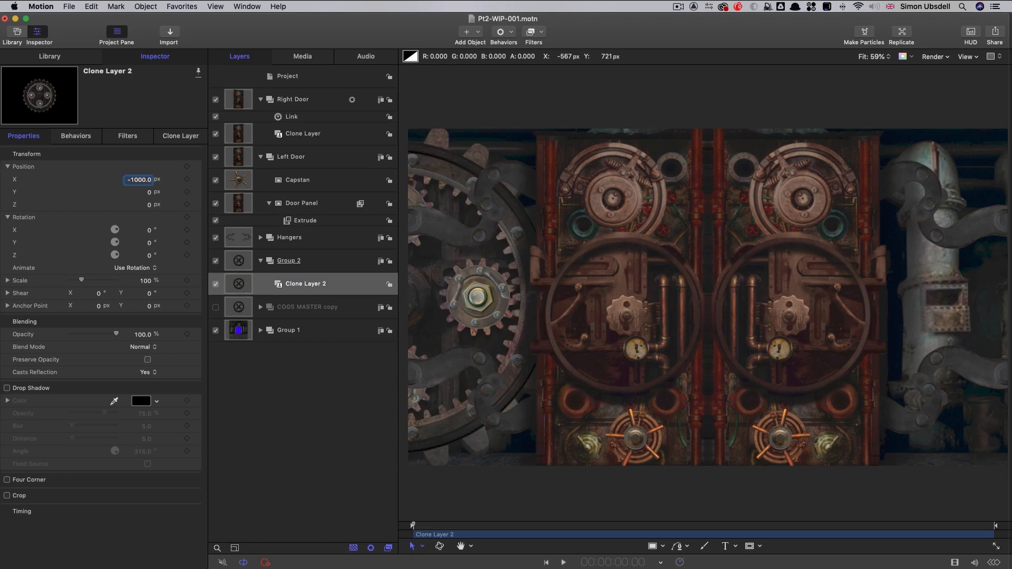
{"action": "key", "text": "Tab"}
{"action": "key", "text": "Tab"}
{"action": "type", "text": "-500"}
{"action": "key", "text": "Return"}
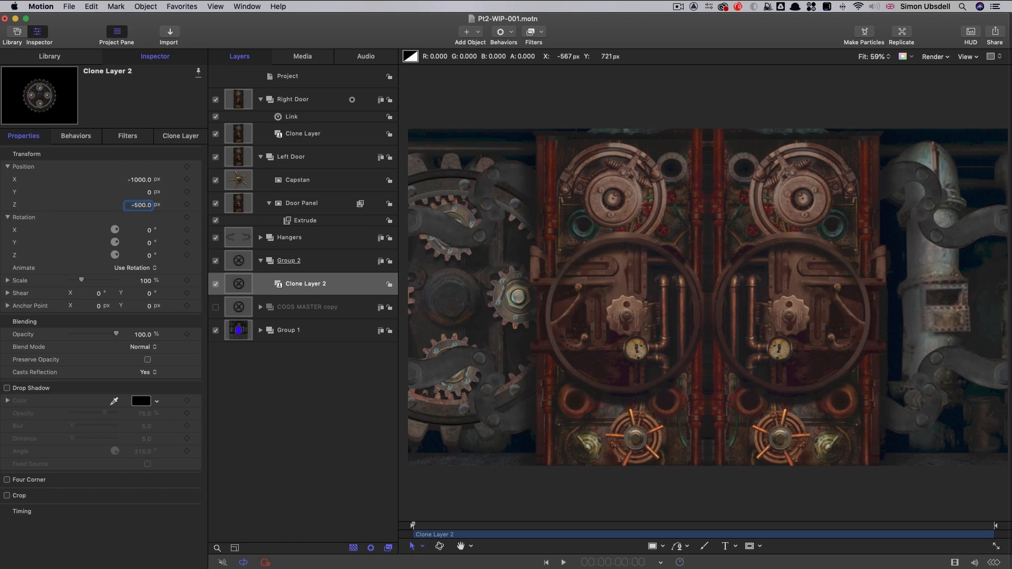
{"action": "left_click", "coordinate": [149, 192]}
{"action": "type", "text": "360"}
{"action": "key", "text": "Return"}
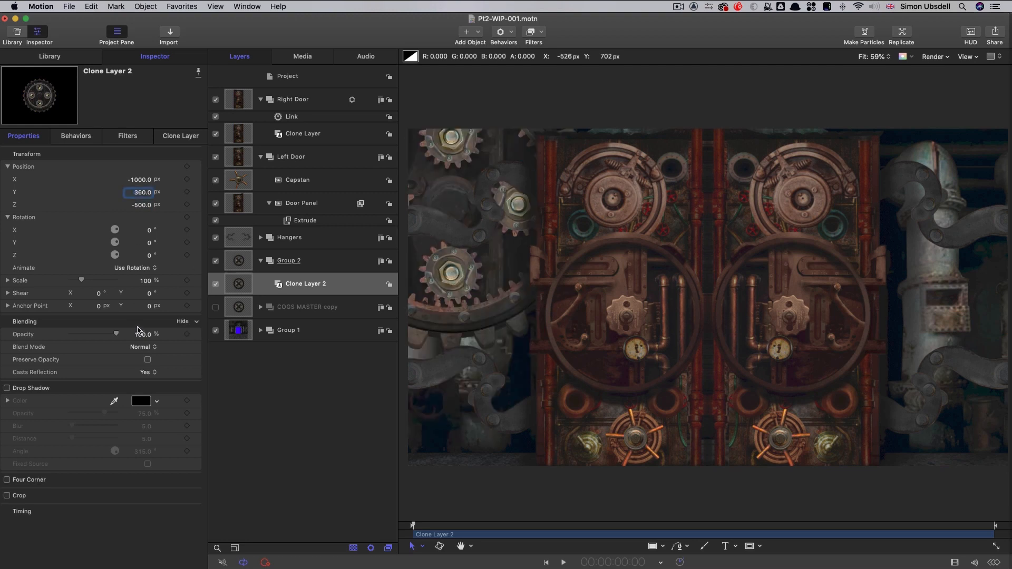
- Scale Clone Layer 2 to 75%
{"action": "left_click", "coordinate": [145, 280]}
{"action": "type", "text": "75"}
{"action": "key", "text": "Return"}
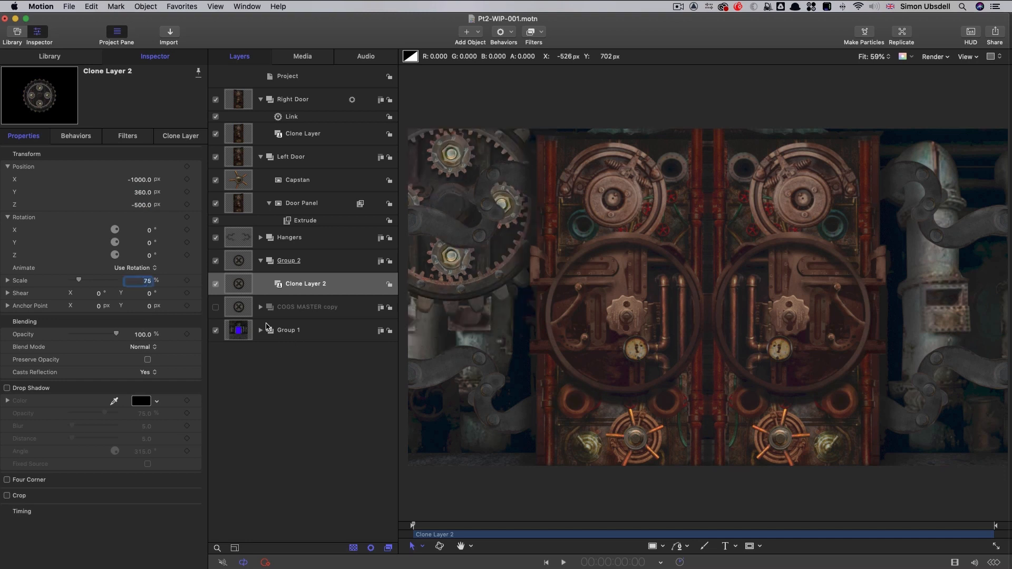
- Duplicate Clone Layer 2 and set the duplicate's X position to 1000 px
{"action": "left_click", "coordinate": [239, 262]}
{"action": "left_click", "coordinate": [240, 284]}
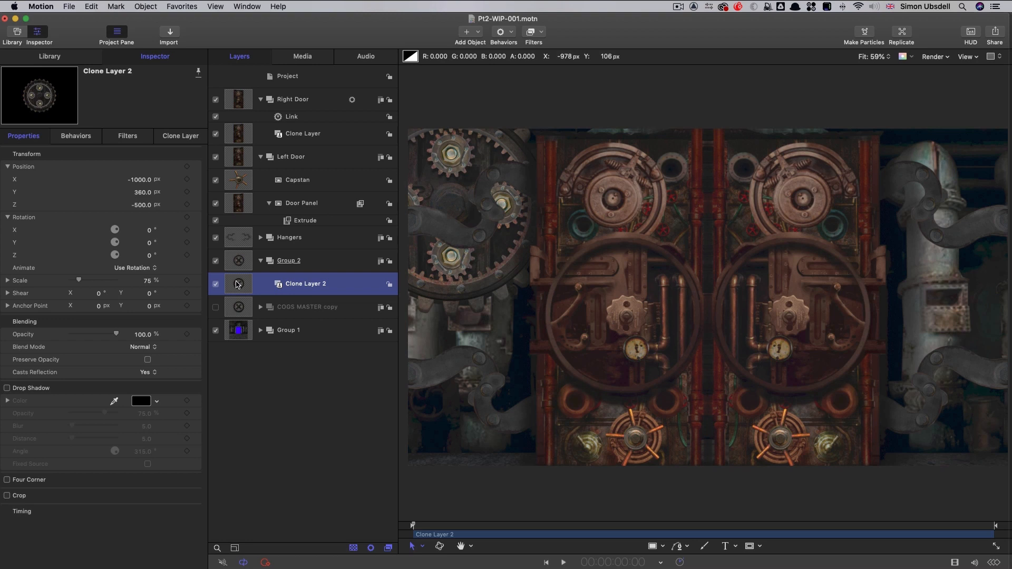
{"action": "right_click", "coordinate": [237, 285]}
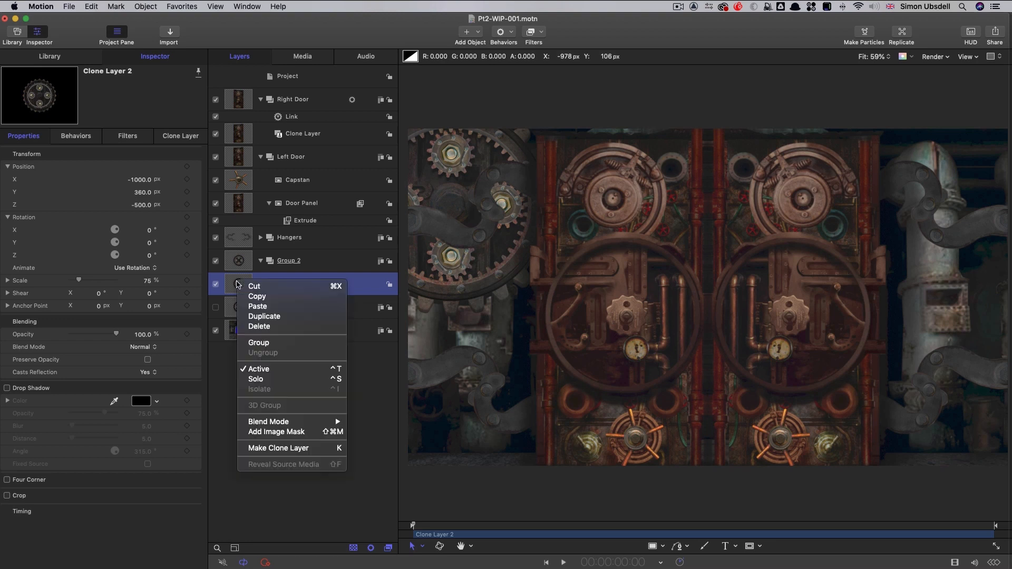
{"action": "left_click", "coordinate": [264, 317]}
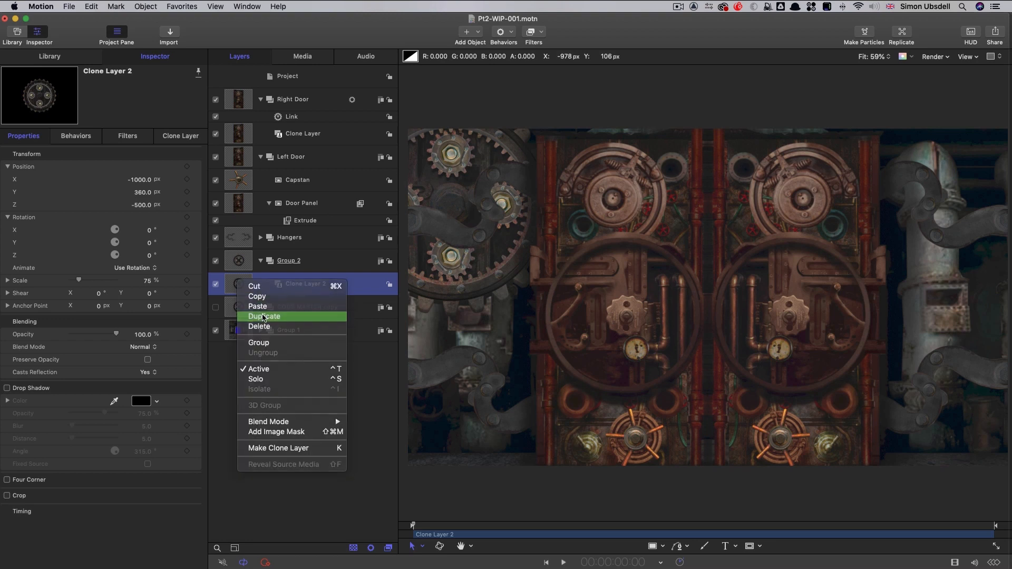
{"action": "left_click", "coordinate": [138, 179]}
{"action": "type", "text": "1"}
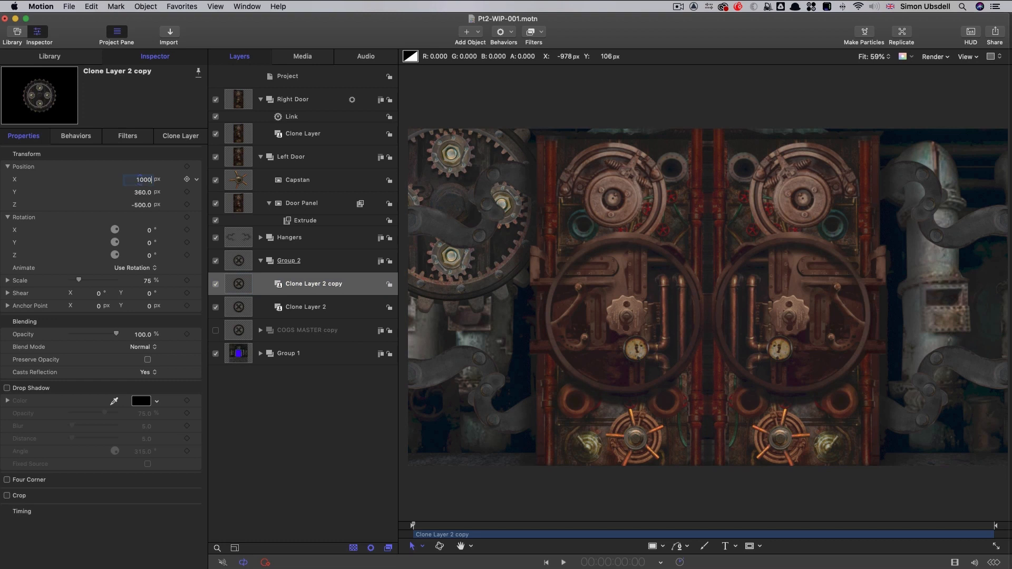
{"action": "key", "text": "Return"}
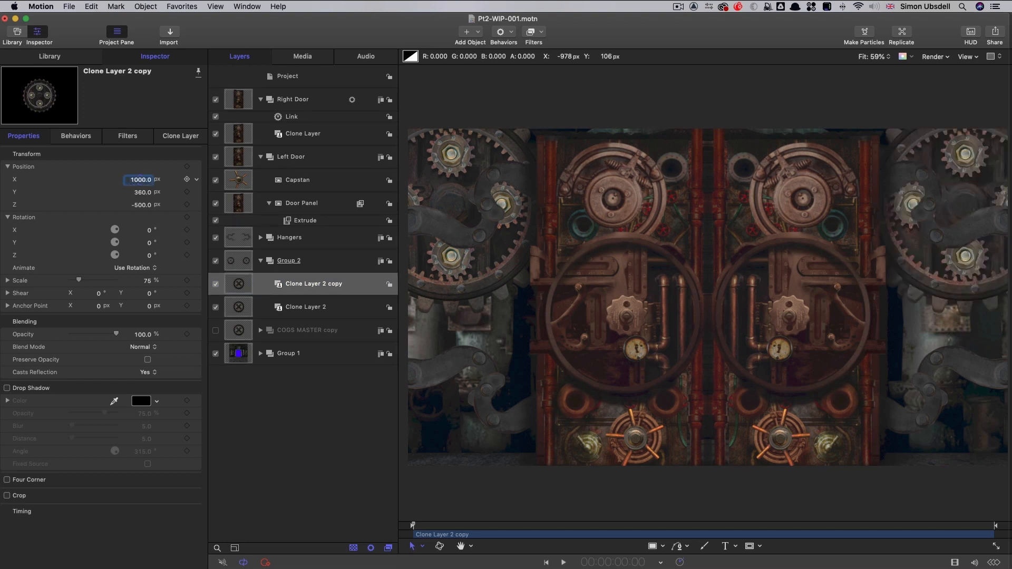
- Duplicate Clone Layer 2 copy and set the new copy's Y position to -450 px
{"action": "right_click", "coordinate": [240, 283]}
{"action": "left_click", "coordinate": [271, 316]}
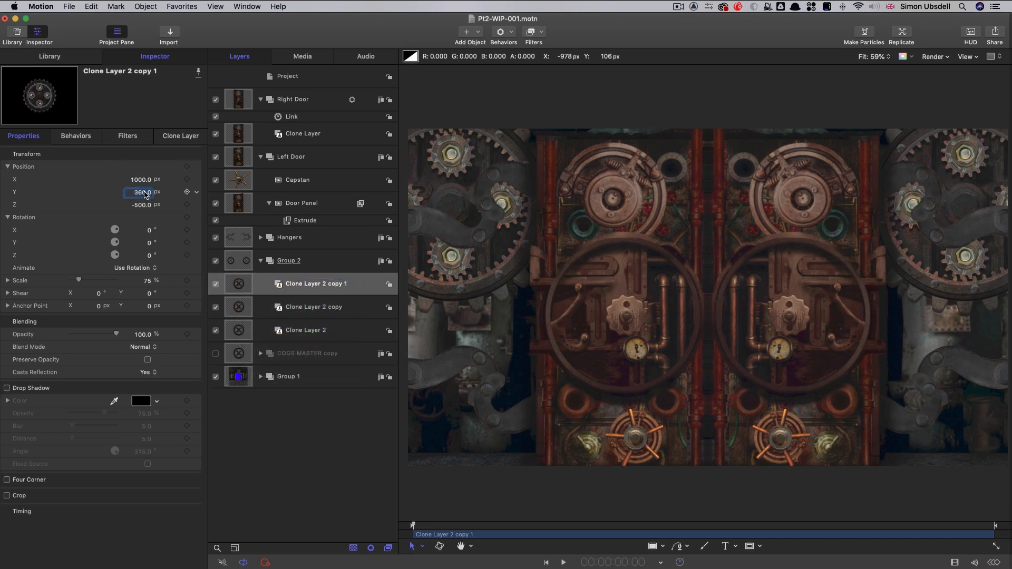
{"action": "left_click_drag", "start_coordinate": [146, 192], "coordinate": [146, 358]}
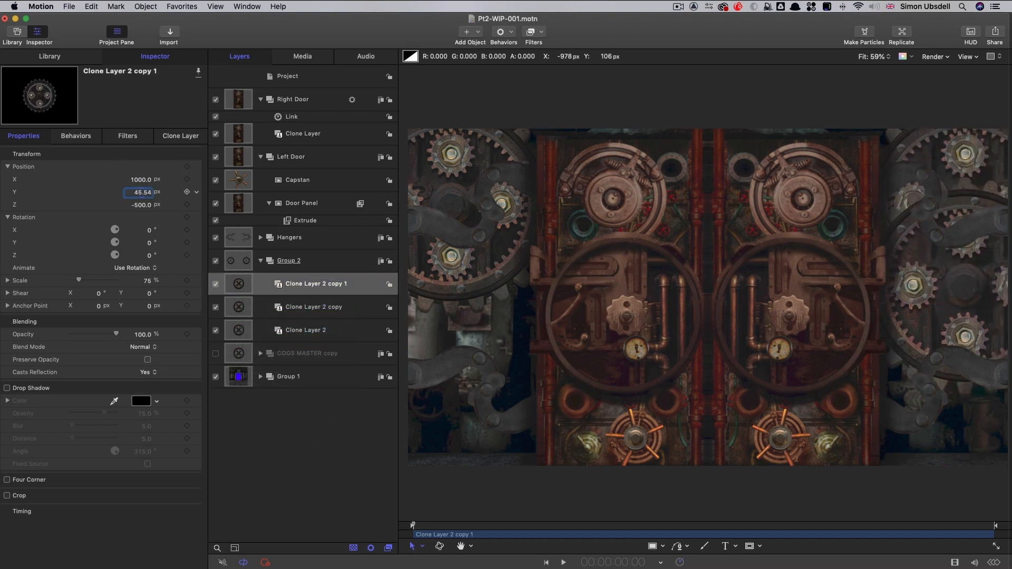
{"action": "double_click", "coordinate": [146, 194]}
{"action": "key", "text": "BackSpace"}
{"action": "type", "text": "-4"}
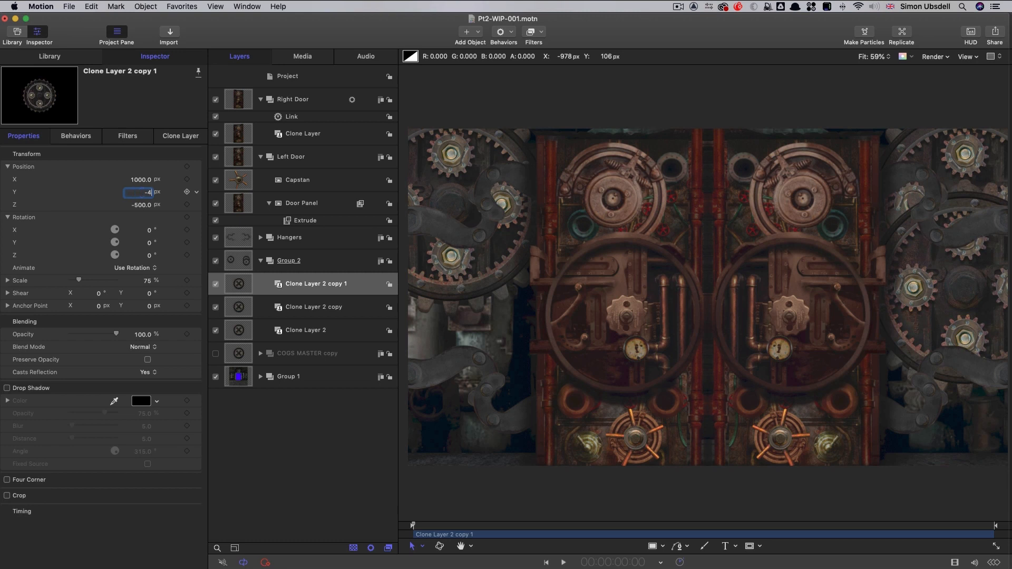
{"action": "type", "text": "50"}
{"action": "key", "text": "Return"}
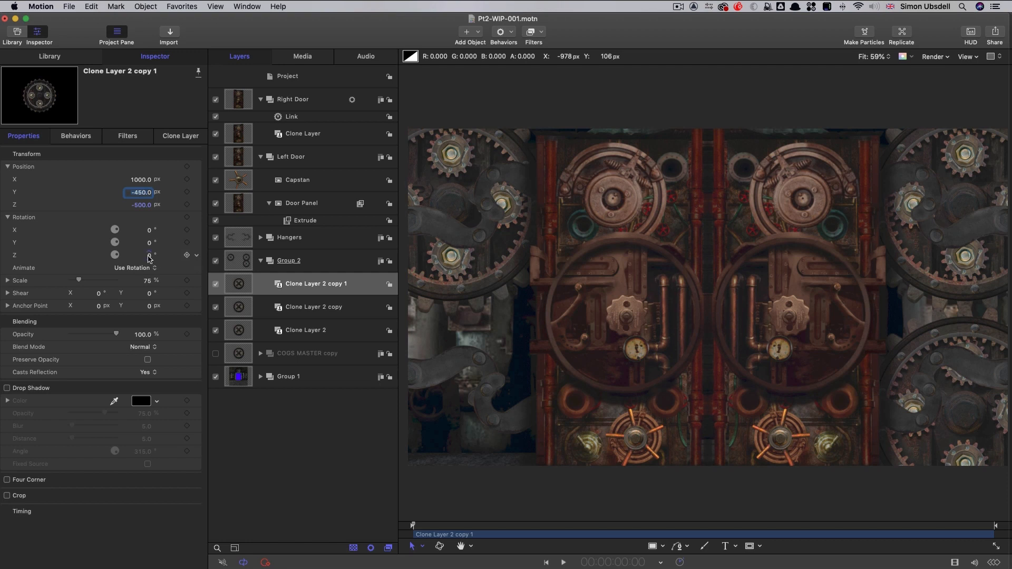
- Rotate Clone Layer 2 copy 1 by 8° on Z and 180° on Y
{"action": "left_click_drag", "start_coordinate": [149, 258], "coordinate": [159, 258]}
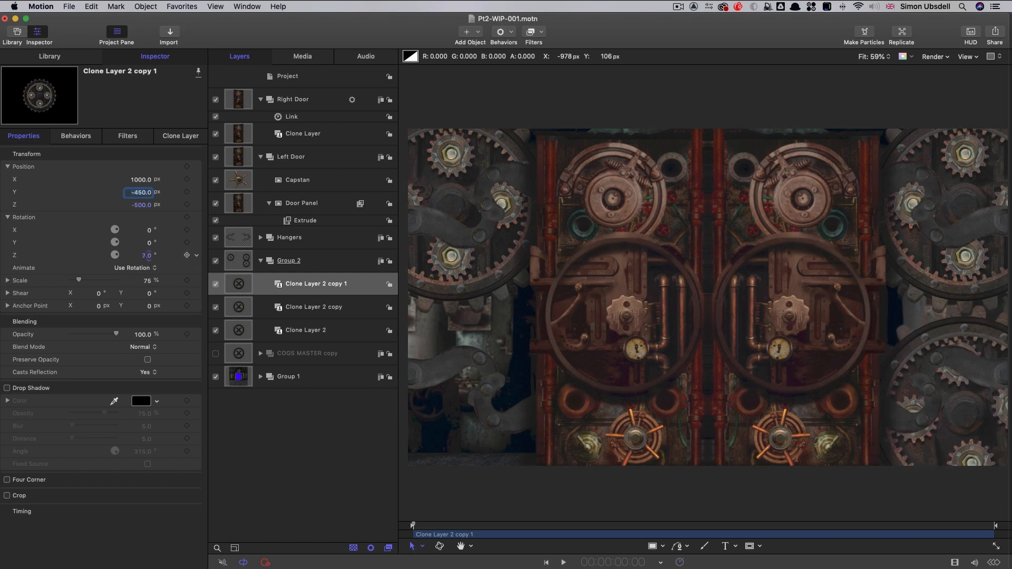
{"action": "left_click", "coordinate": [148, 257]}
{"action": "type", "text": "8"}
{"action": "key", "text": "Return"}
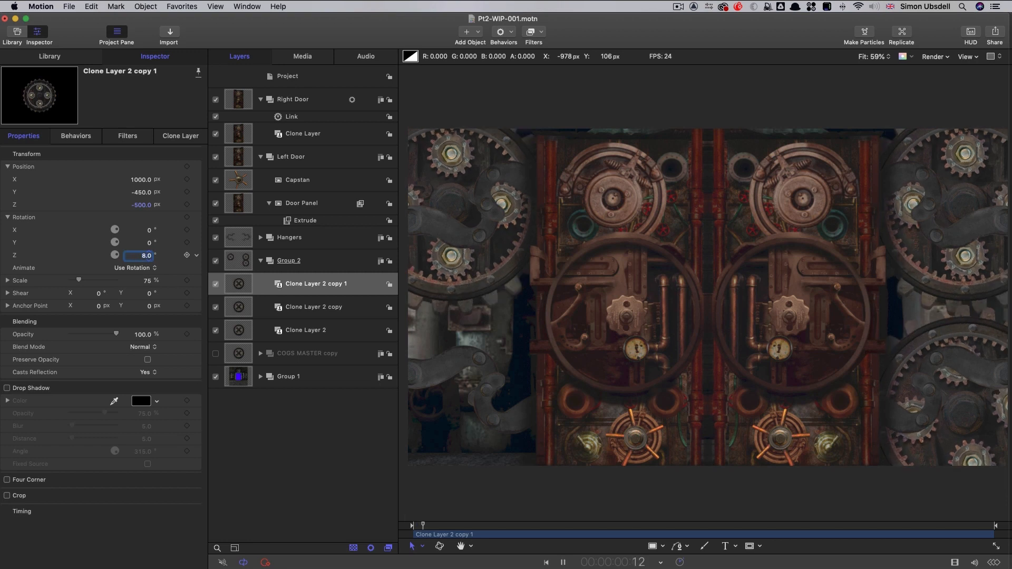
{"action": "key", "text": "space"}
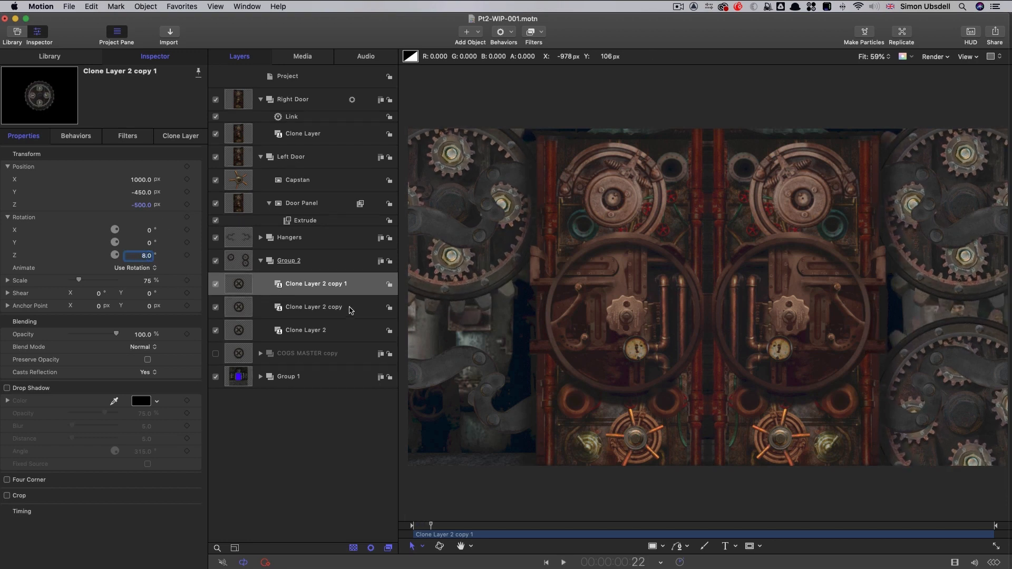
{"action": "left_click", "coordinate": [149, 242]}
{"action": "type", "text": "180"}
{"action": "key", "text": "Return"}
{"action": "key", "text": "space"}
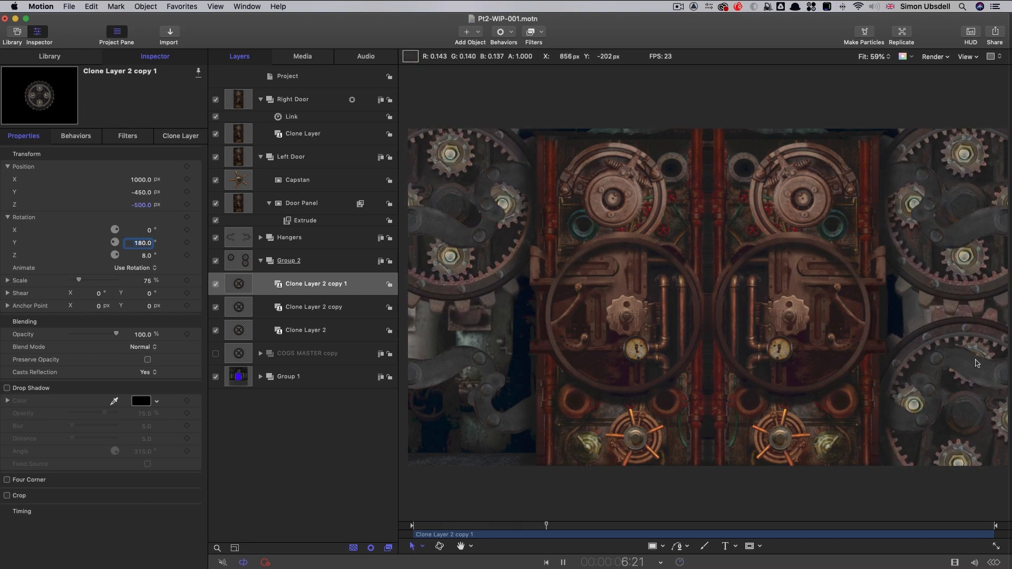
- Duplicate Clone Layer 2 copy 1 and set the new copy's X position to -1000 px
{"action": "right_click", "coordinate": [240, 281]}
{"action": "left_click", "coordinate": [265, 317]}
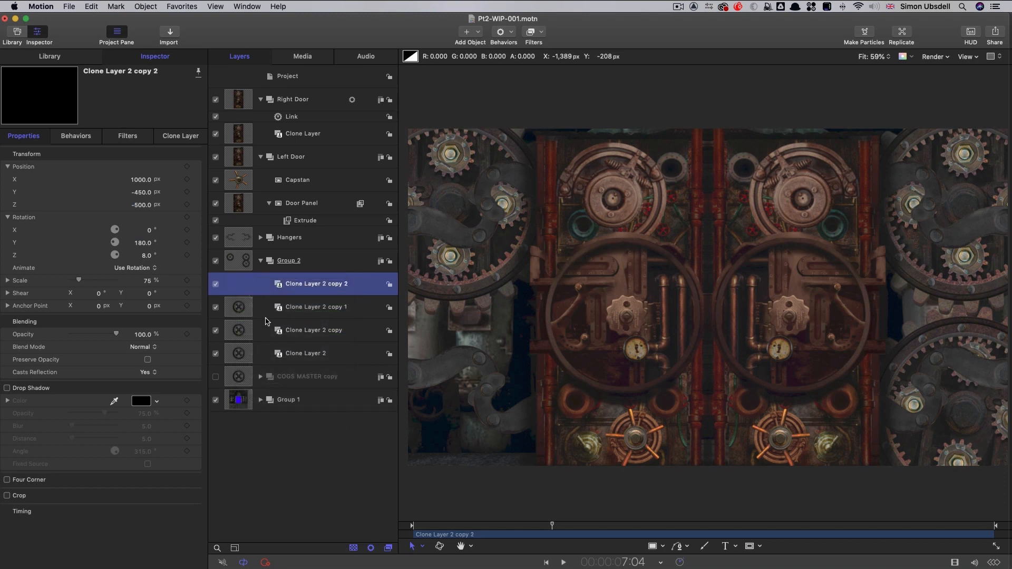
{"action": "left_click", "coordinate": [140, 180]}
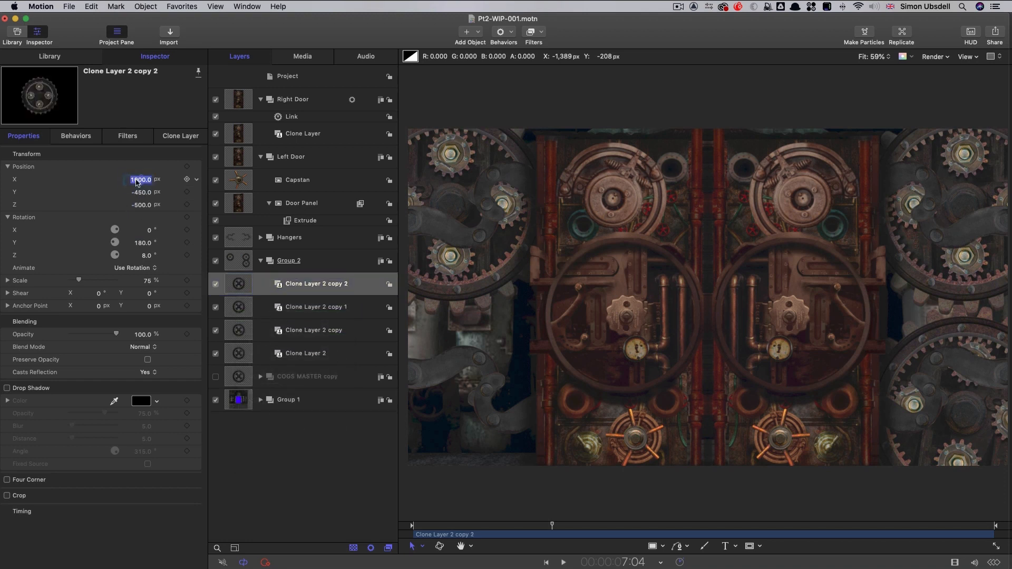
{"action": "type", "text": "-"}
{"action": "key", "text": "Return"}
- Play and scrub the animation to preview the doors against the new cog backgrounds
{"action": "key", "text": "space"}
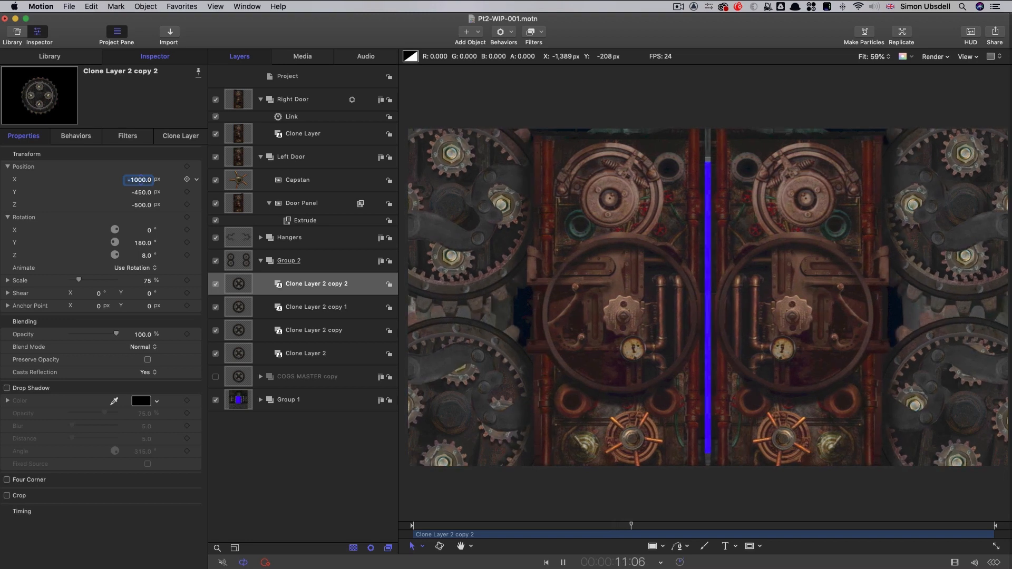
{"action": "key", "text": "space"}
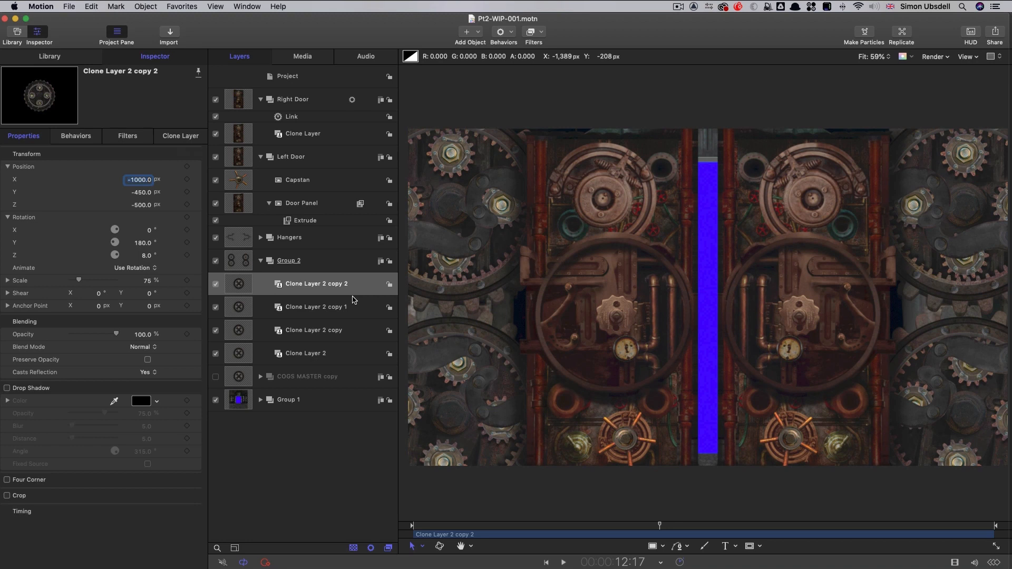
{"action": "left_click_drag", "start_coordinate": [660, 526], "coordinate": [641, 537]}
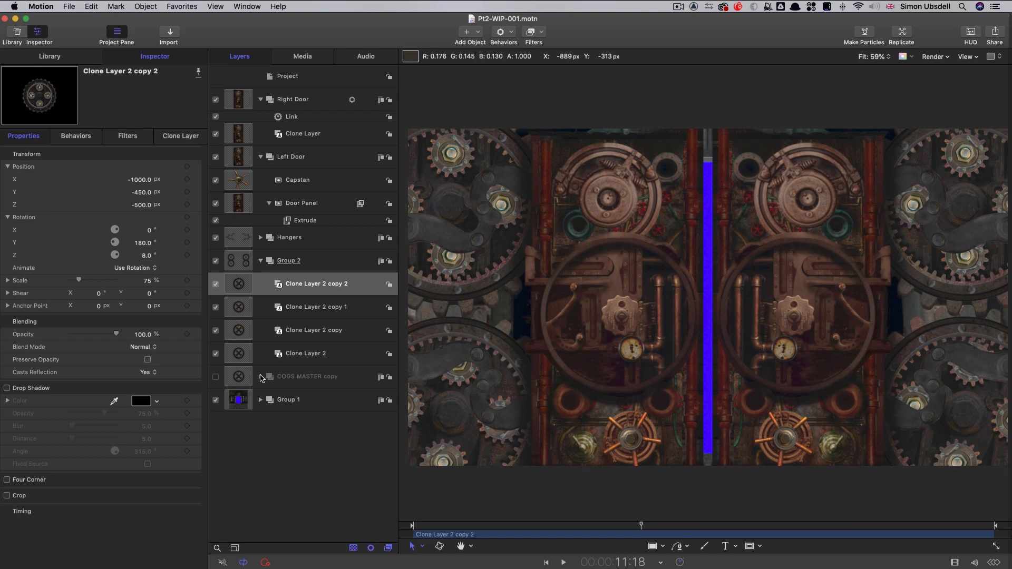
- Inside COGS MASTER copy, add a Ramp parameter behavior to the BIG COG copy's Z rotation
{"action": "left_click", "coordinate": [260, 376]}
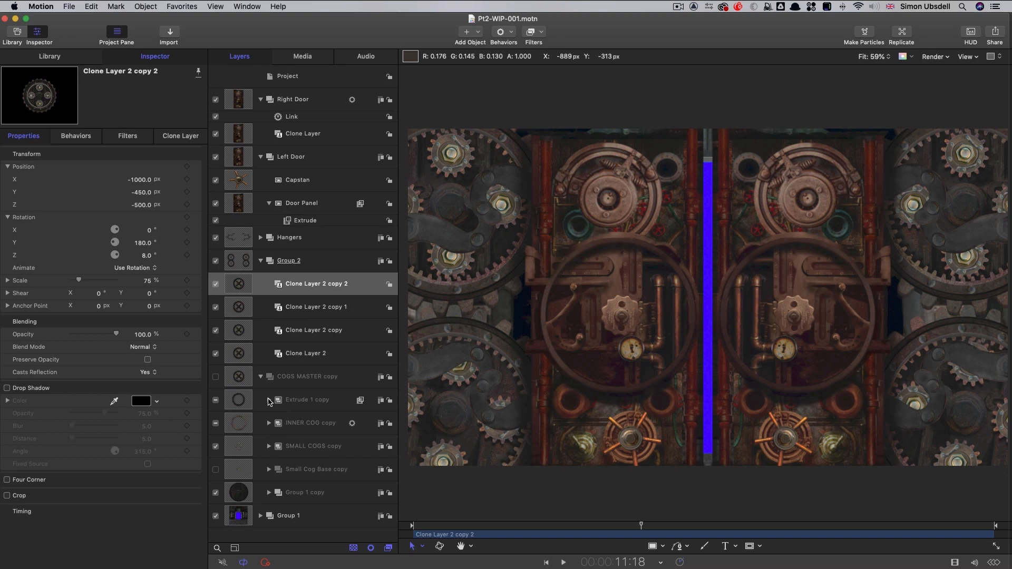
{"action": "left_click", "coordinate": [269, 401]}
{"action": "scroll", "coordinate": [289, 428], "scroll_direction": "down", "scroll_amount": 2}
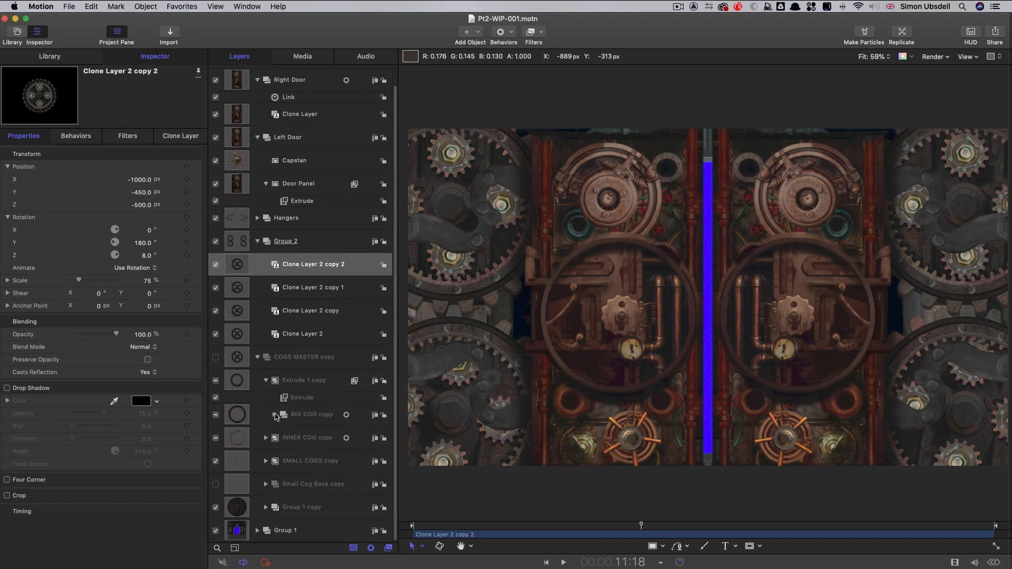
{"action": "left_click", "coordinate": [274, 415]}
{"action": "left_click", "coordinate": [296, 432]}
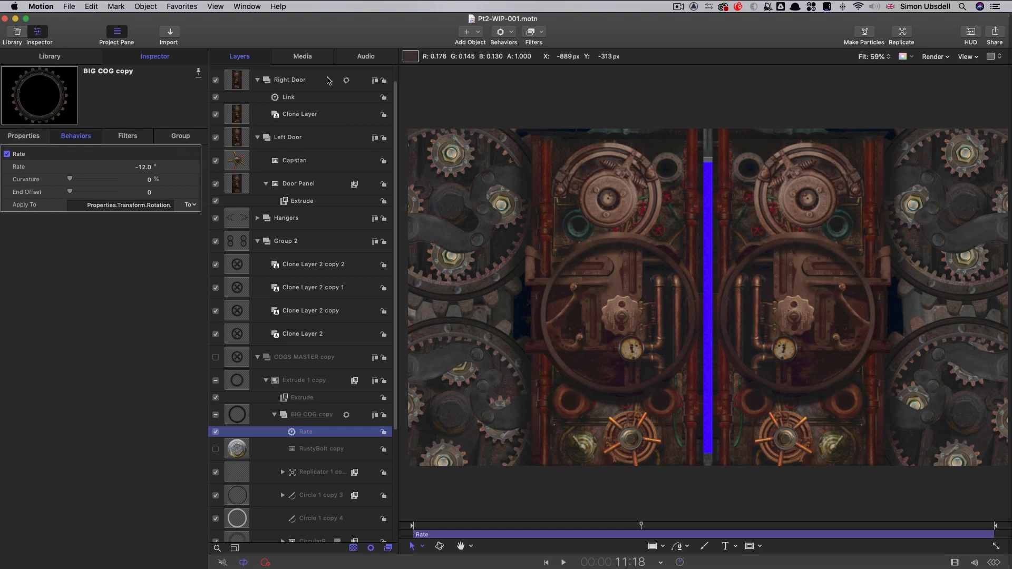
{"action": "left_click", "coordinate": [29, 138]}
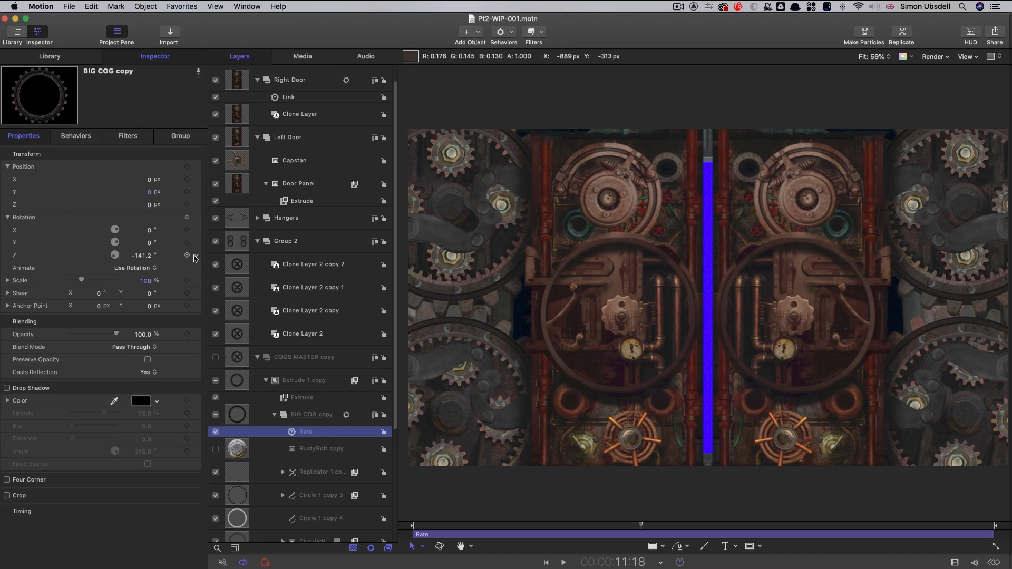
{"action": "left_click", "coordinate": [195, 255]}
{"action": "mouse_move", "coordinate": [301, 367]}
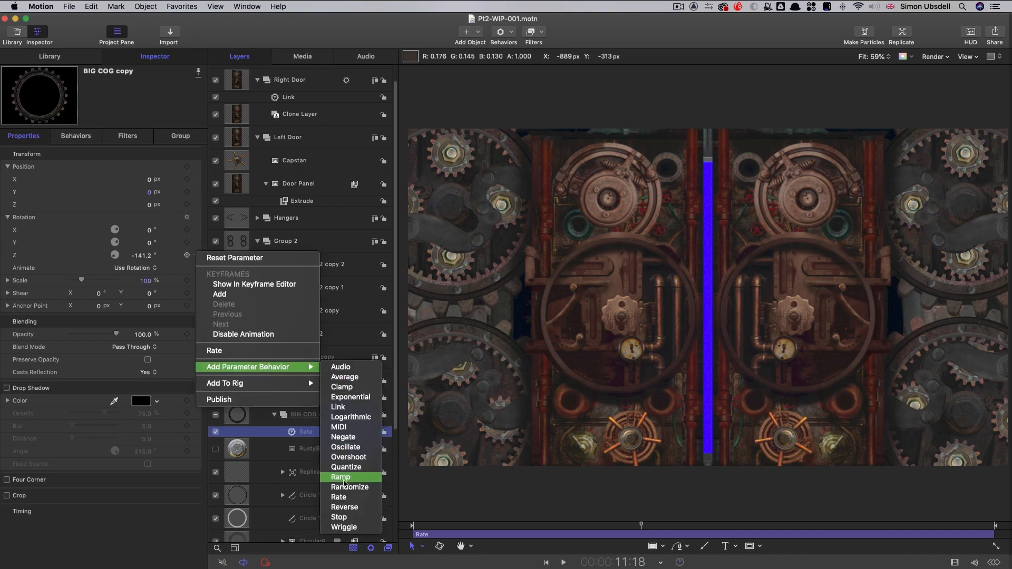
{"action": "left_click", "coordinate": [344, 480]}
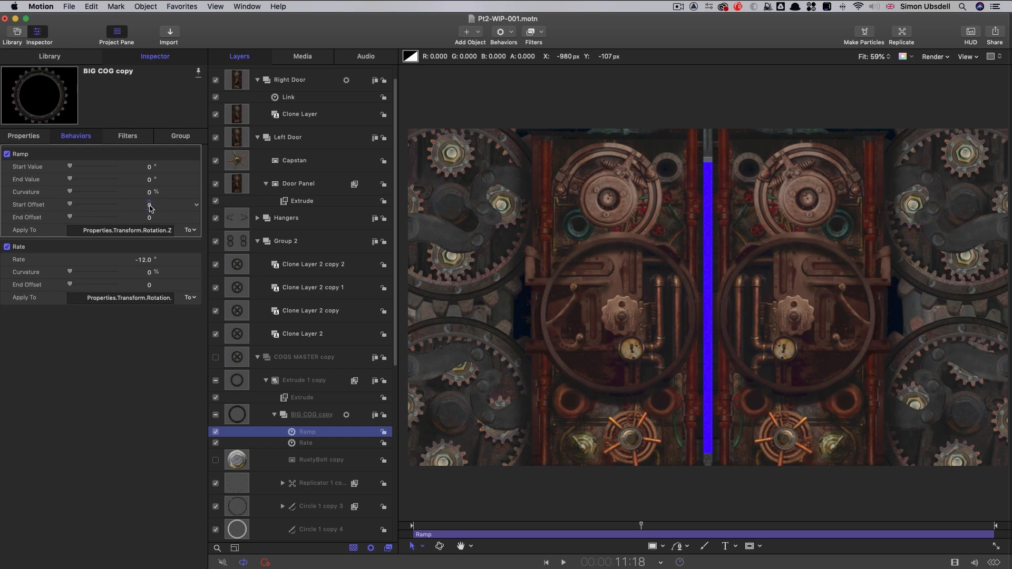
- Set the Ramp's start offset and end offset to 216
{"action": "left_click", "coordinate": [149, 206]}
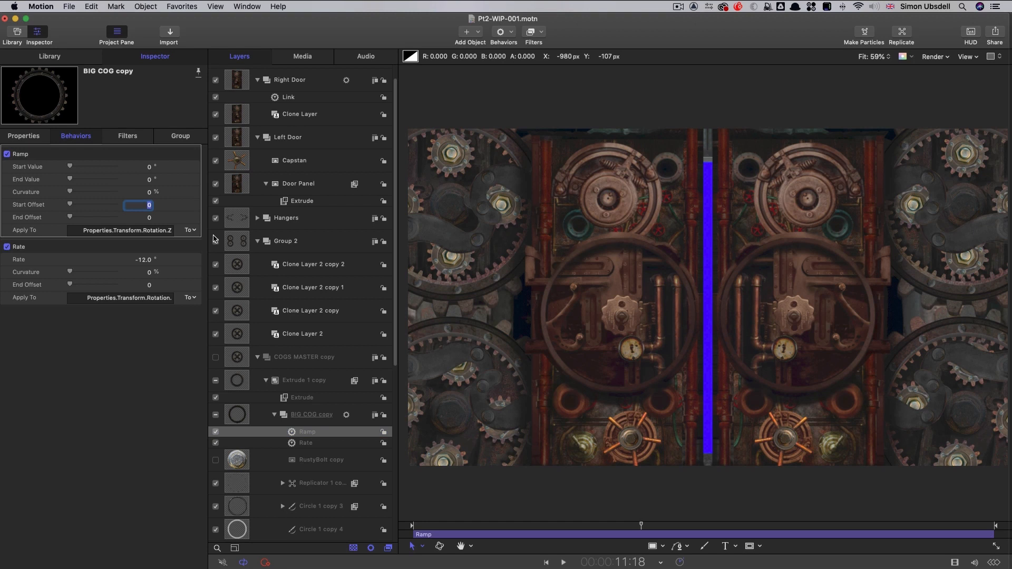
{"action": "key", "text": "Tab"}
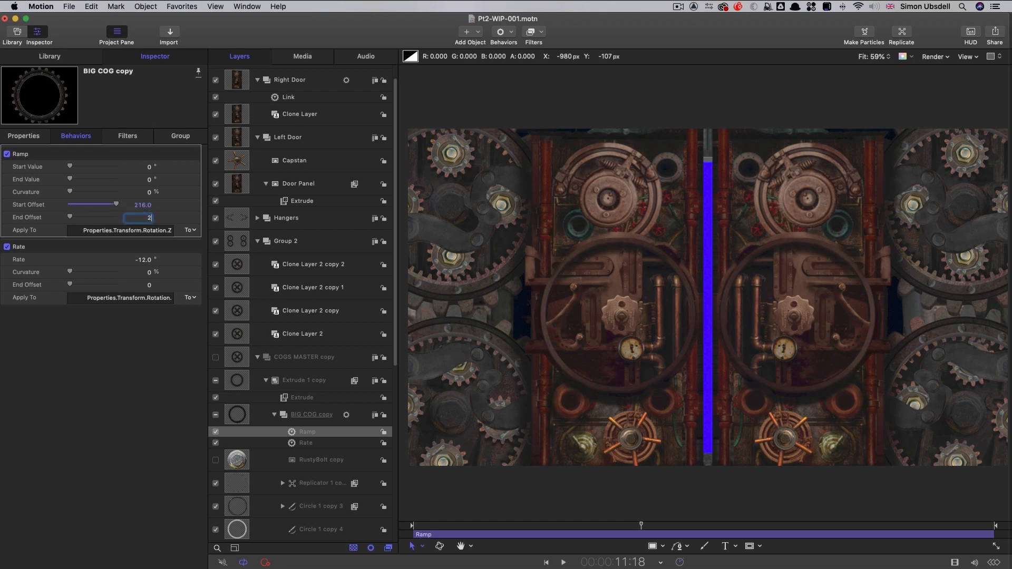
{"action": "key", "text": "Return"}
- Set the Ramp's end value to -180° and its curvature to 100%
{"action": "left_click", "coordinate": [150, 180]}
{"action": "type", "text": "-180"}
{"action": "key", "text": "Return"}
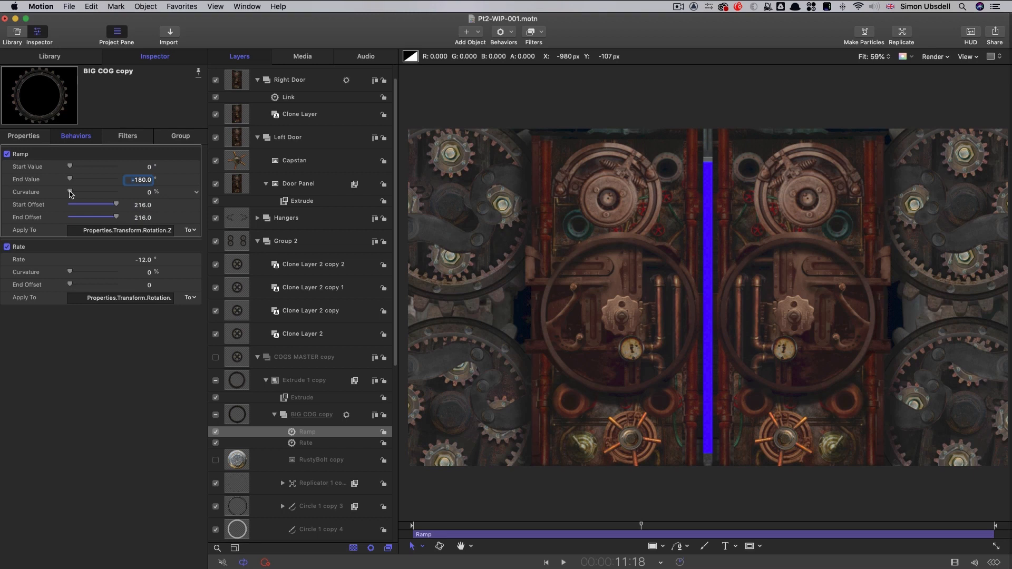
{"action": "left_click_drag", "start_coordinate": [70, 192], "coordinate": [162, 197]}
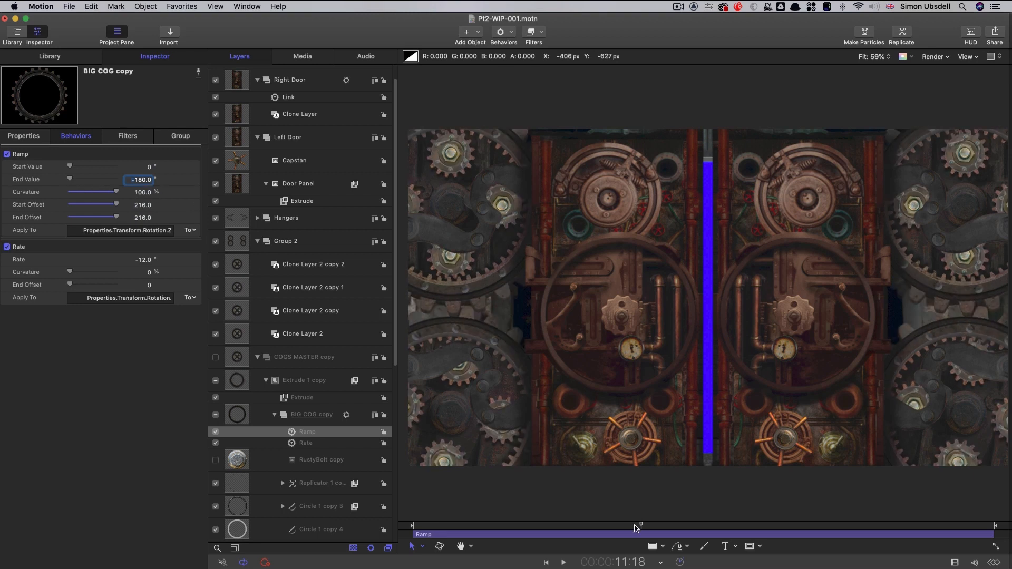
- Scrub back and play the animation to preview the ramped cog rotation
{"action": "left_click_drag", "start_coordinate": [640, 525], "coordinate": [557, 530]}
{"action": "key", "text": "space"}
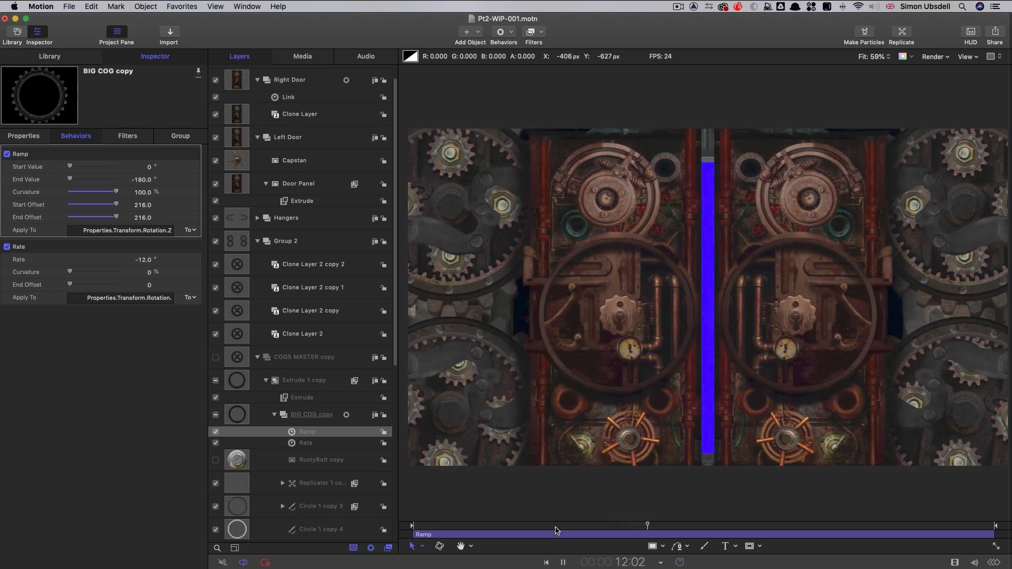
{"action": "key", "text": "space"}
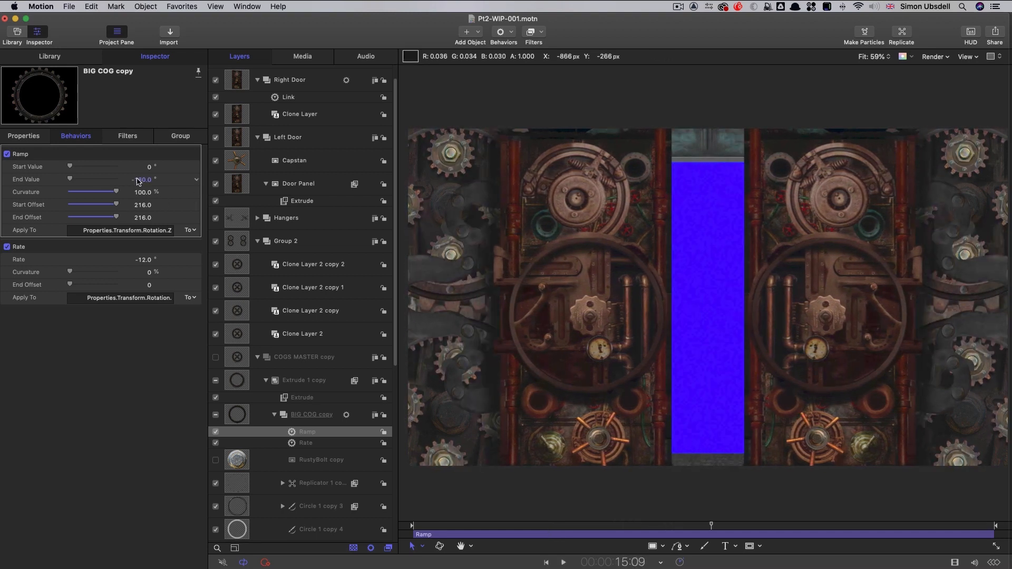
- Set the Ramp's end value to -270°
{"action": "left_click", "coordinate": [142, 180]}
{"action": "type", "text": "-270"}
{"action": "key", "text": "Return"}
- Scrub and play the animation to preview the cog rotation with the doors opening
{"action": "left_click", "coordinate": [661, 521]}
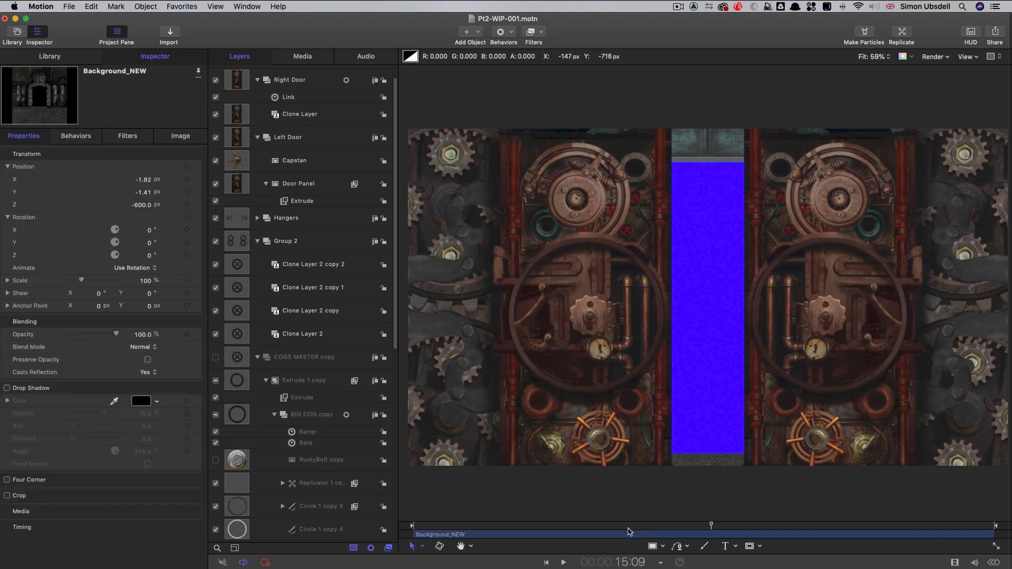
{"action": "left_click_drag", "start_coordinate": [628, 526], "coordinate": [580, 525]}
{"action": "key", "text": "space"}
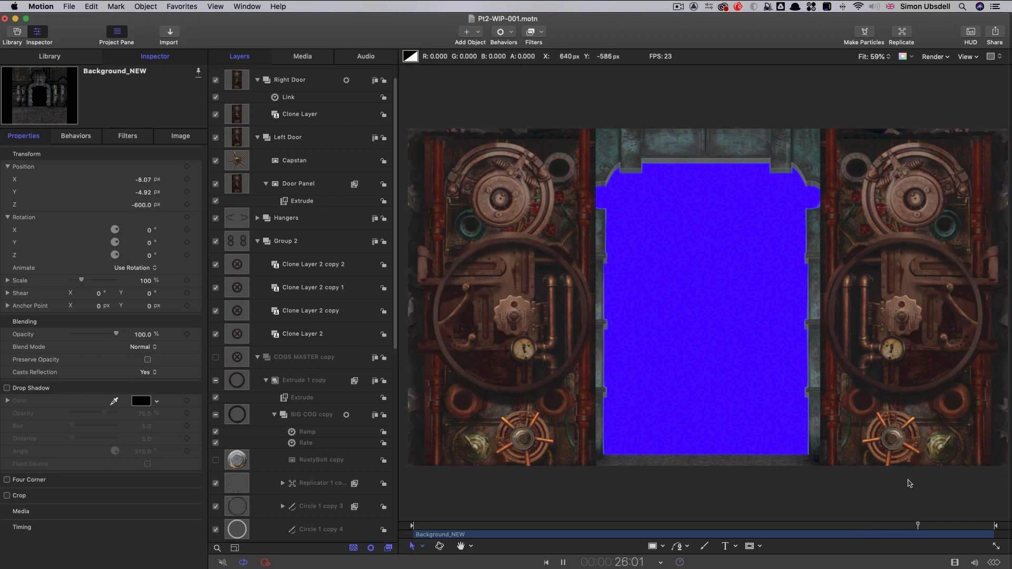
{"action": "key", "text": "space"}
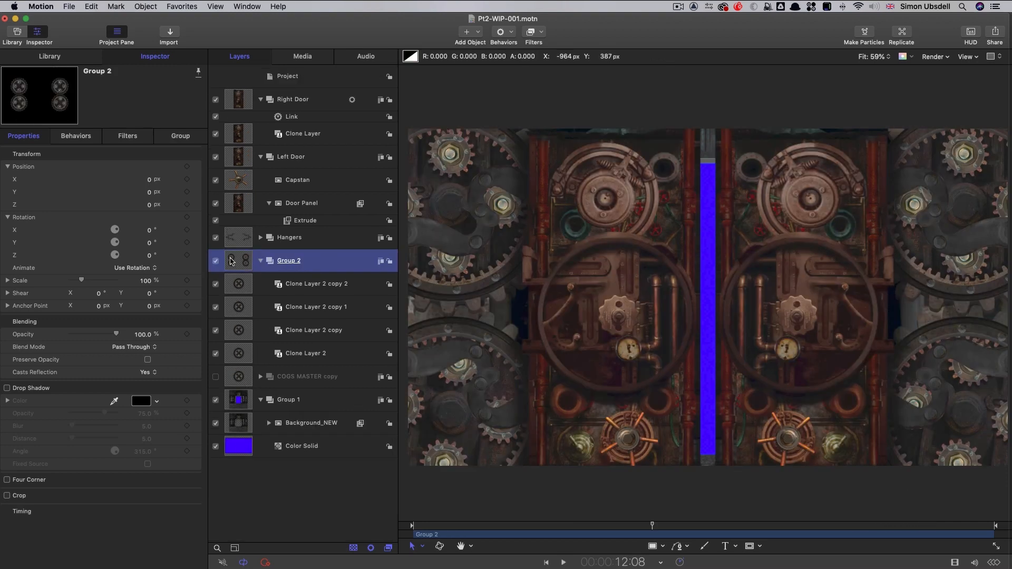
- Rename Group 2 as COG CLONES
{"action": "double_click", "coordinate": [289, 261]}
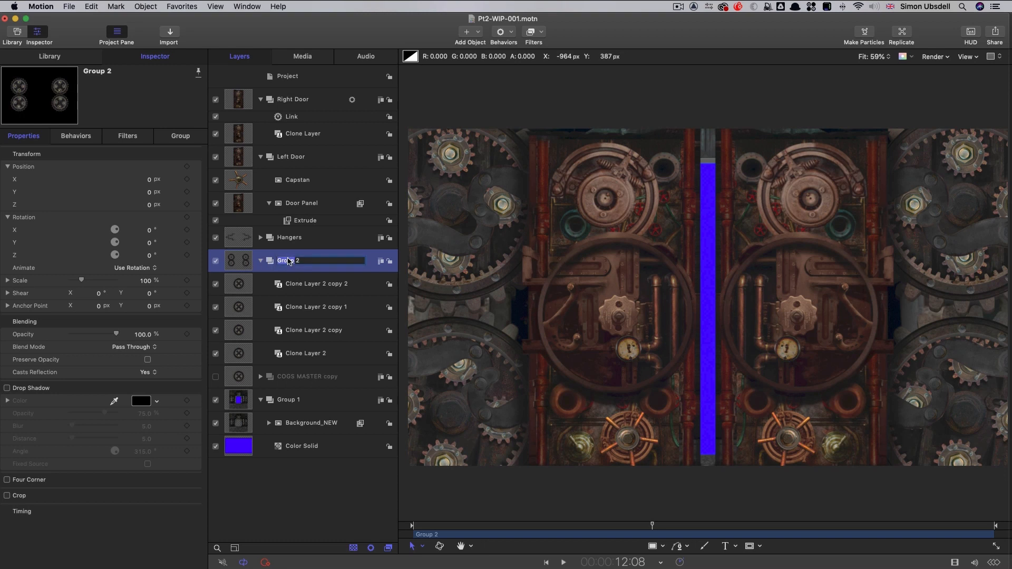
{"action": "left_click_drag", "start_coordinate": [315, 264], "coordinate": [257, 263]}
{"action": "type", "text": "COG CLONES"}
{"action": "key", "text": "Return"}
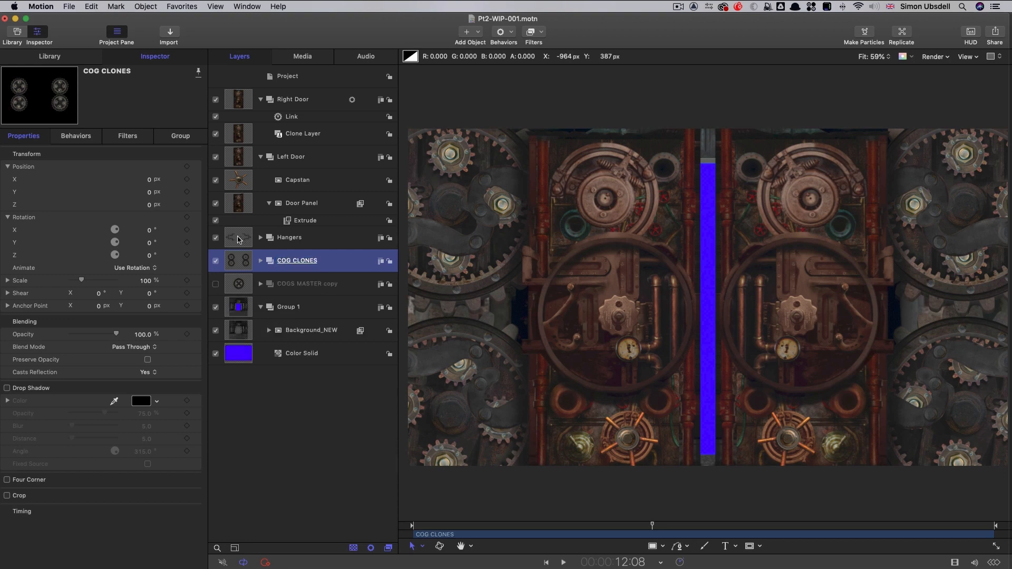
- Enable a drop shadow on the Hangers group and set its angle to 270°
{"action": "left_click", "coordinate": [238, 240]}
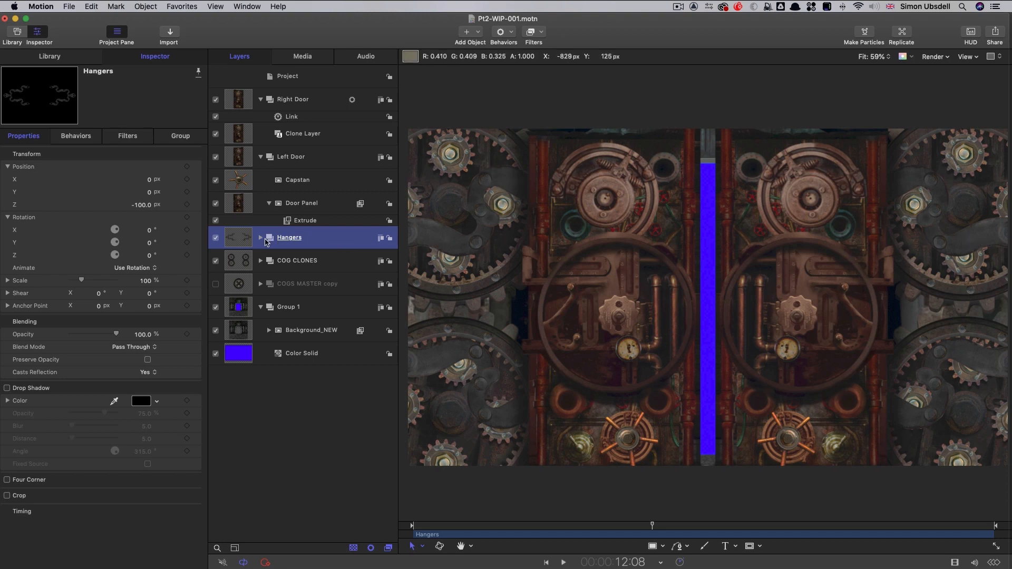
{"action": "left_click", "coordinate": [7, 388]}
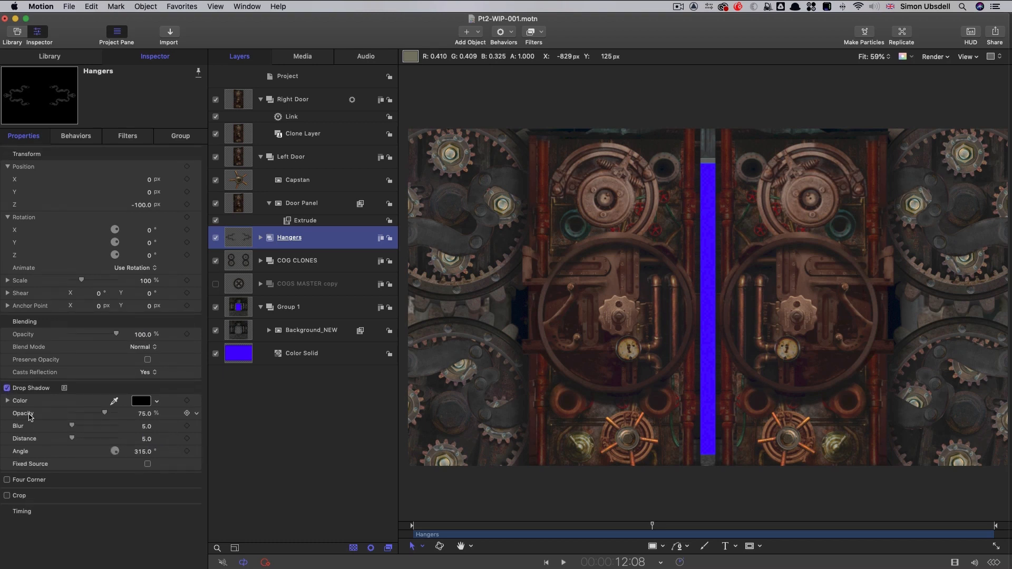
{"action": "double_click", "coordinate": [142, 451]}
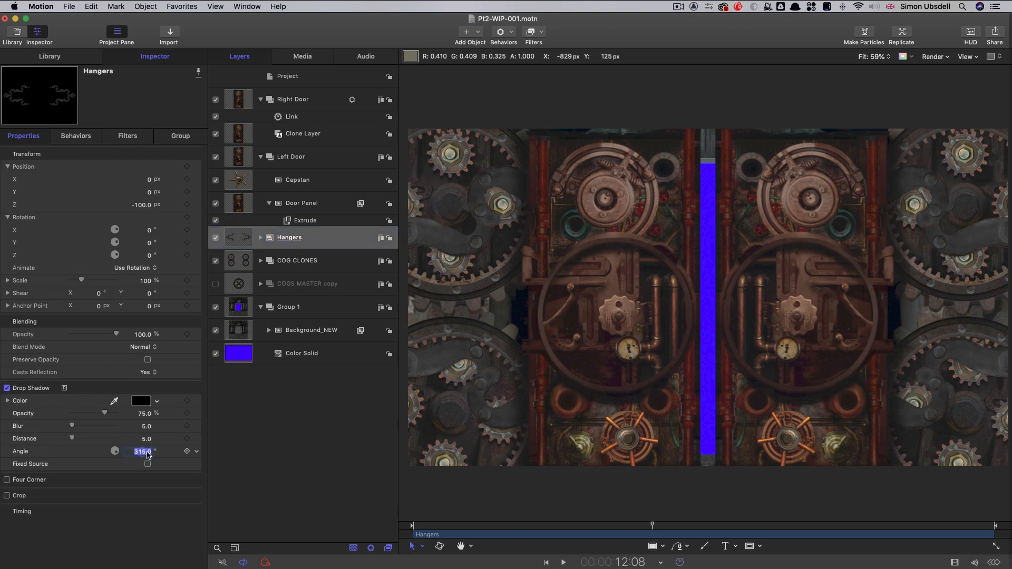
{"action": "type", "text": "270"}
- Set the Hangers shadow opacity to 100%, distance to 23 and blur to 19
{"action": "left_click_drag", "start_coordinate": [103, 414], "coordinate": [152, 416]}
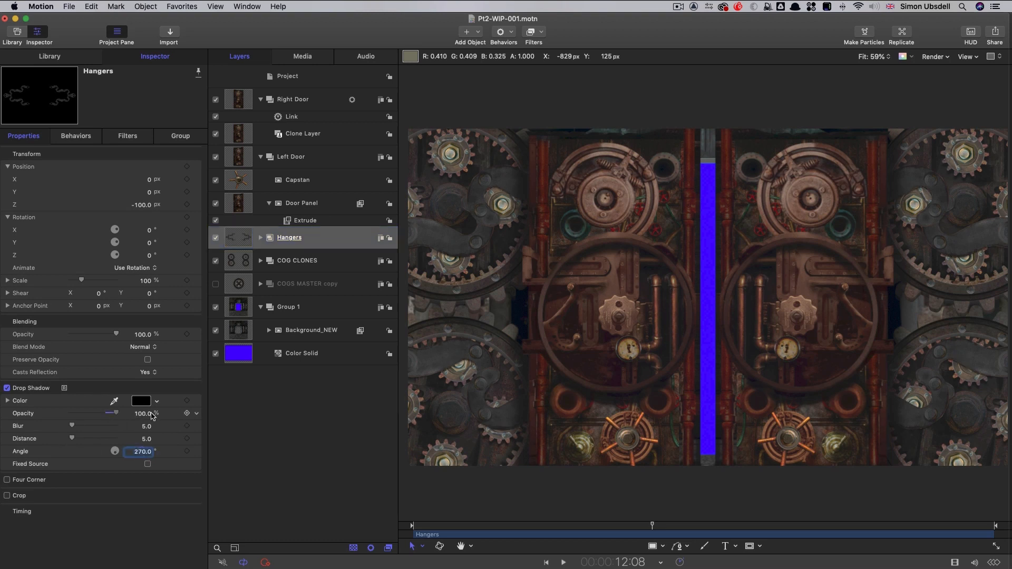
{"action": "left_click_drag", "start_coordinate": [72, 439], "coordinate": [81, 439]}
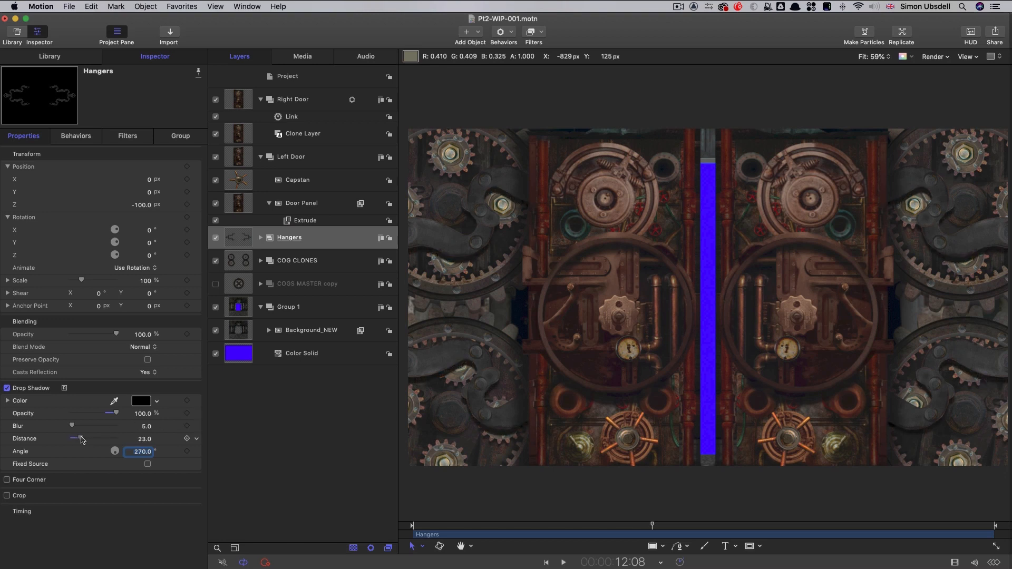
{"action": "left_click_drag", "start_coordinate": [74, 427], "coordinate": [81, 428]}
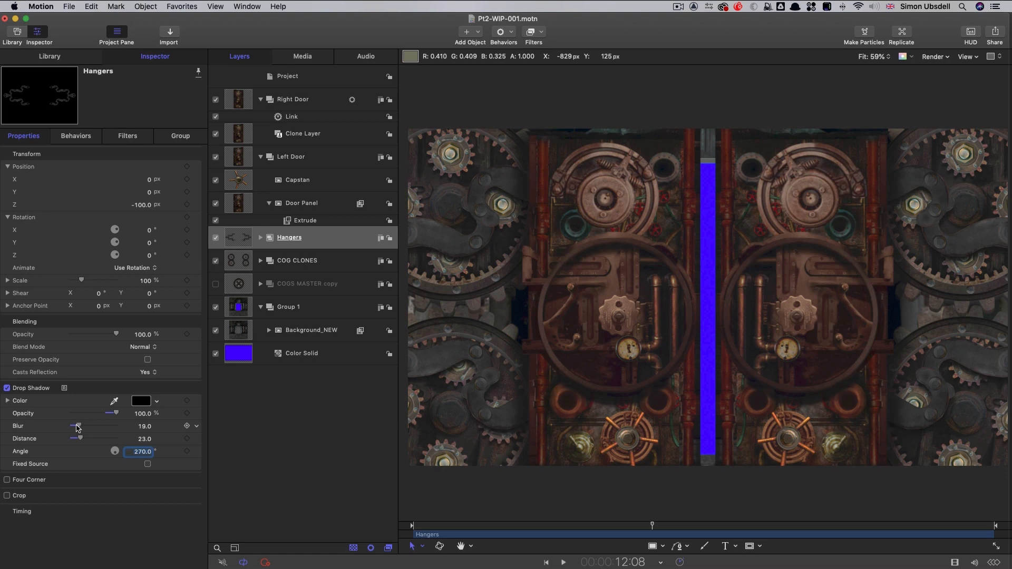
- Toggle the Hangers drop shadow on and off and play the animation to compare
{"action": "left_click", "coordinate": [7, 389]}
{"action": "left_click", "coordinate": [7, 389]}
{"action": "left_click", "coordinate": [7, 388]}
{"action": "left_click", "coordinate": [6, 389]}
{"action": "left_click", "coordinate": [6, 388]}
{"action": "left_click", "coordinate": [7, 389]}
{"action": "left_click", "coordinate": [7, 389]}
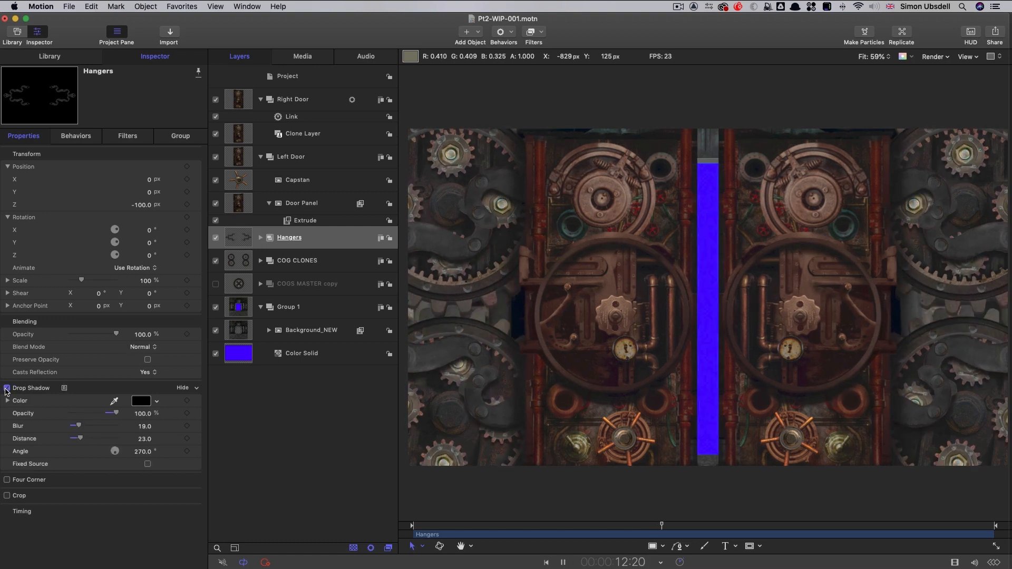
{"action": "key", "text": "space"}
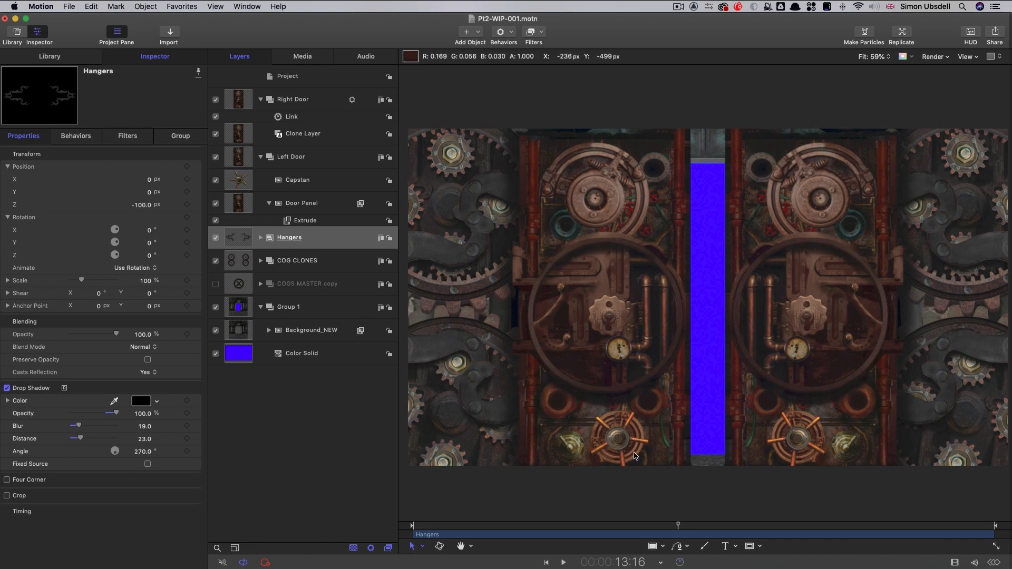
- Zoom in on the capstan and give the Capstan a drop shadow at 270° angle, 100% opacity and 15 distance
{"action": "key", "text": "super+space"}
{"action": "left_click_drag", "start_coordinate": [630, 446], "coordinate": [698, 474]}
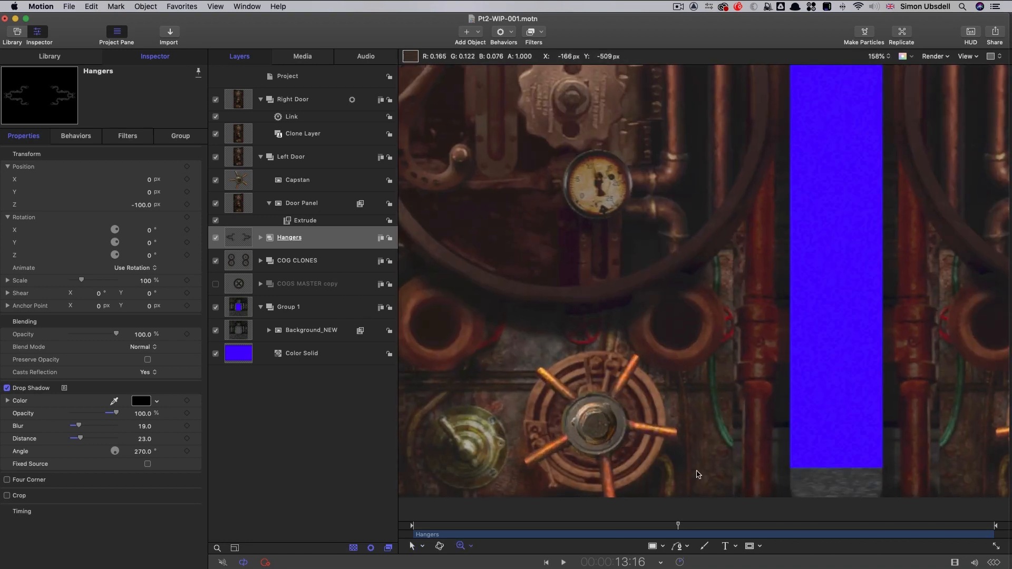
{"action": "left_click", "coordinate": [243, 183]}
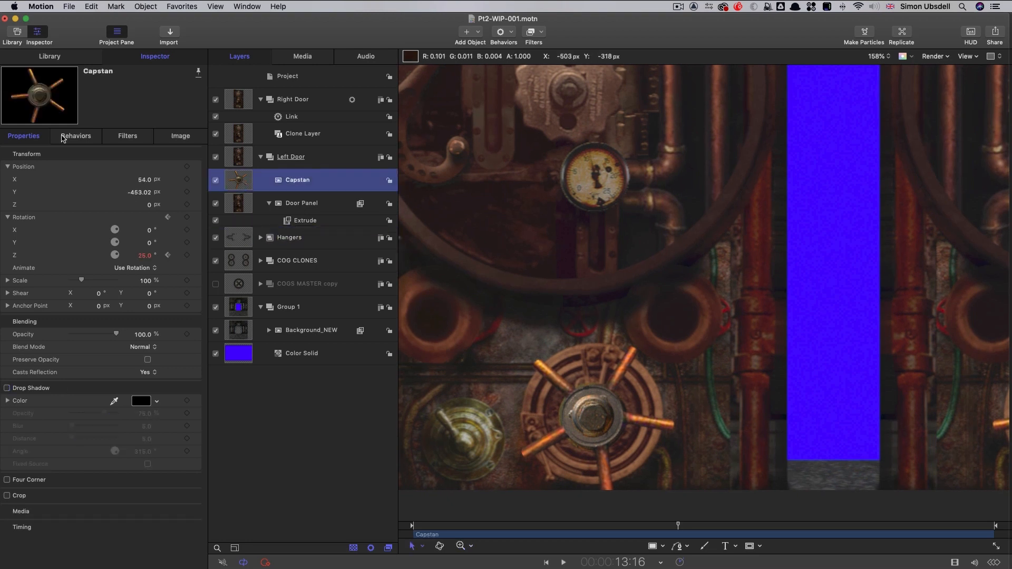
{"action": "left_click", "coordinate": [7, 388]}
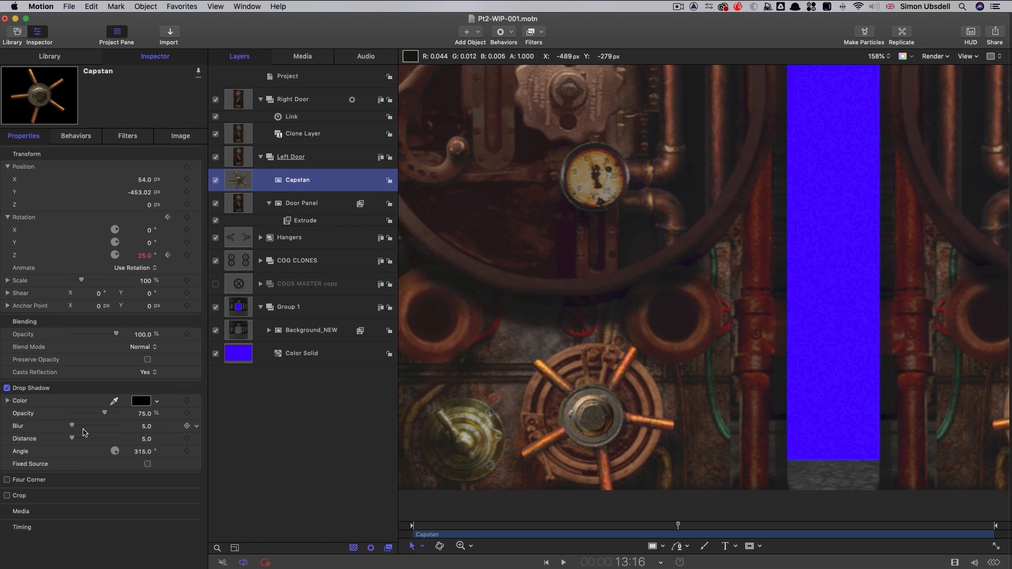
{"action": "left_click", "coordinate": [146, 452]}
{"action": "type", "text": "2"}
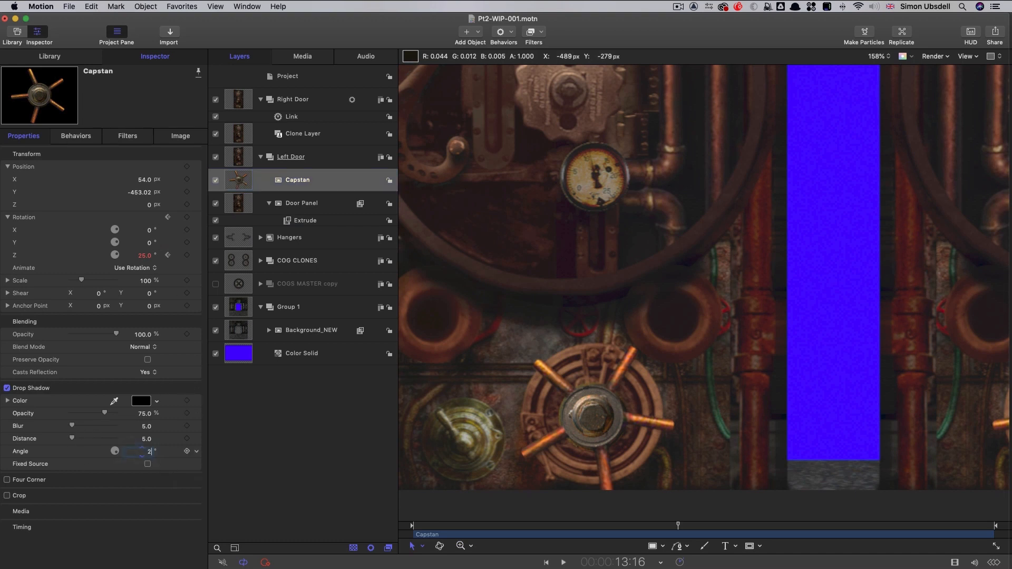
{"action": "type", "text": "70"}
{"action": "key", "text": "Return"}
{"action": "left_click_drag", "start_coordinate": [72, 441], "coordinate": [115, 415]}
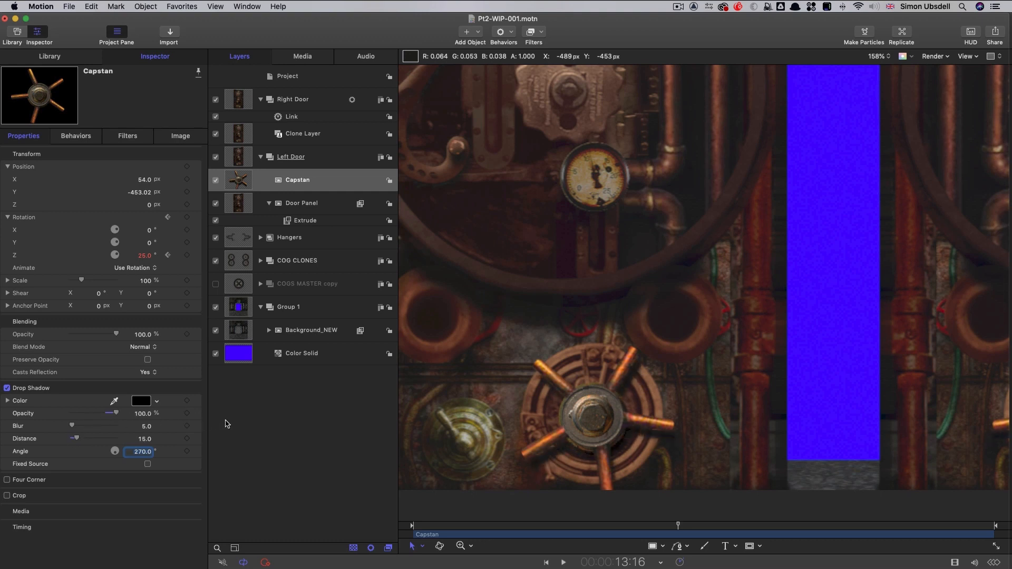
{"action": "left_click_drag", "start_coordinate": [78, 438], "coordinate": [77, 437]}
- Play the animation, toggle the Capstan drop shadow to compare, fit the view and scrub the timeline
{"action": "key", "text": "space"}
{"action": "key", "text": "space"}
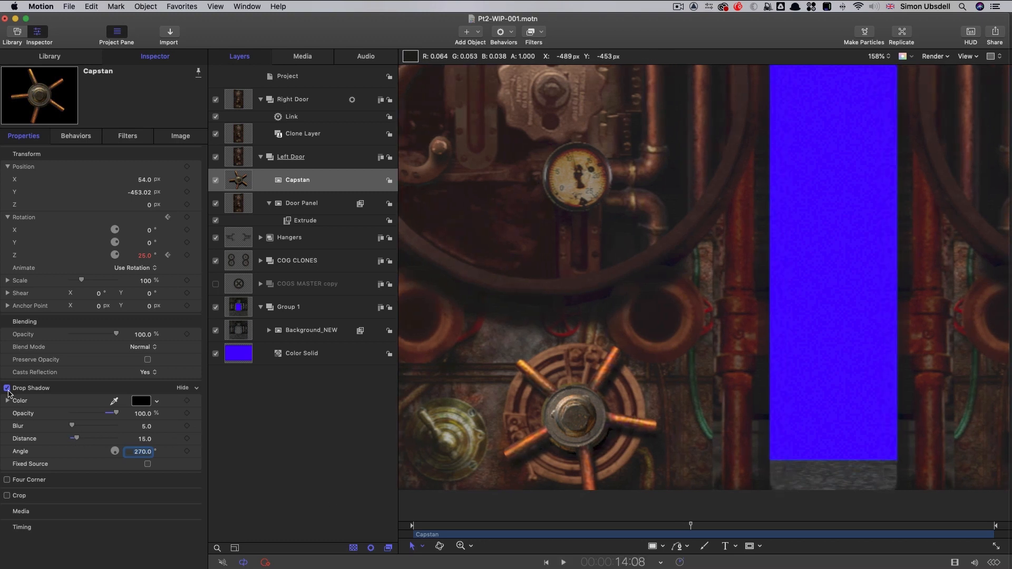
{"action": "left_click", "coordinate": [7, 389]}
{"action": "left_click", "coordinate": [7, 388]}
{"action": "left_click", "coordinate": [6, 388]}
{"action": "left_click", "coordinate": [6, 389]}
{"action": "key", "text": "shift+z"}
{"action": "left_click_drag", "start_coordinate": [605, 530], "coordinate": [678, 539]}
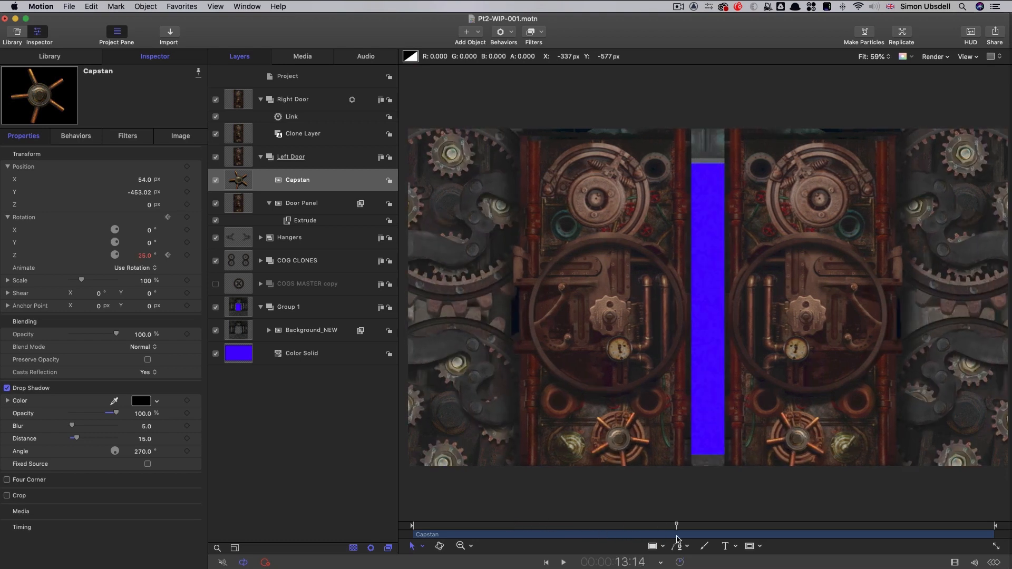